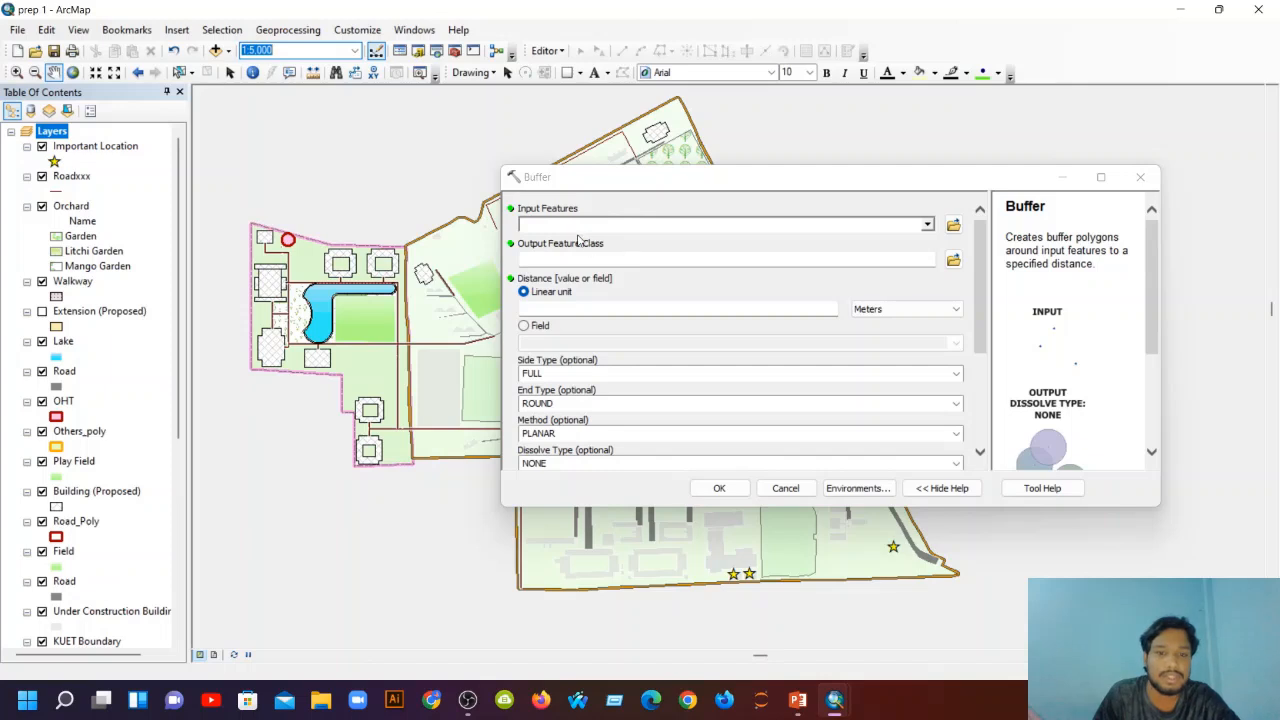
Set Important Location as the Buffer input and save the output in folder 11-05-2022 as "Important location buffer".
click(577, 226)
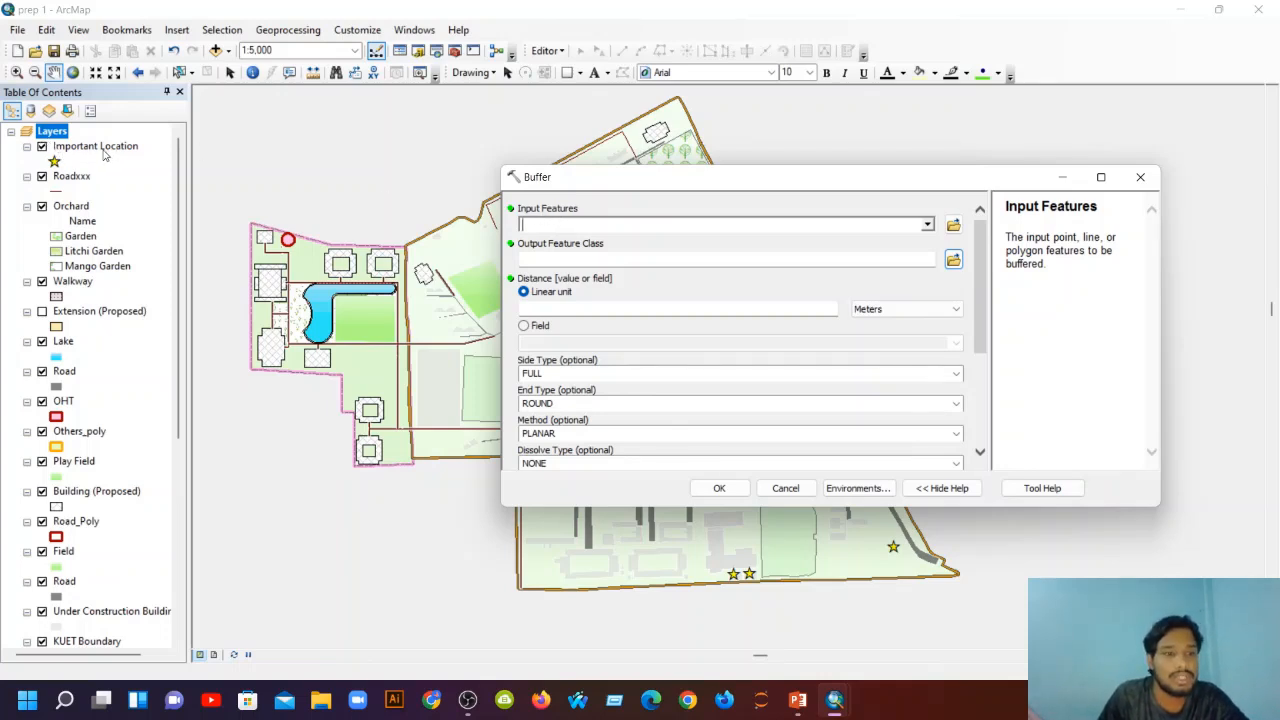
drag(103, 153, 541, 222)
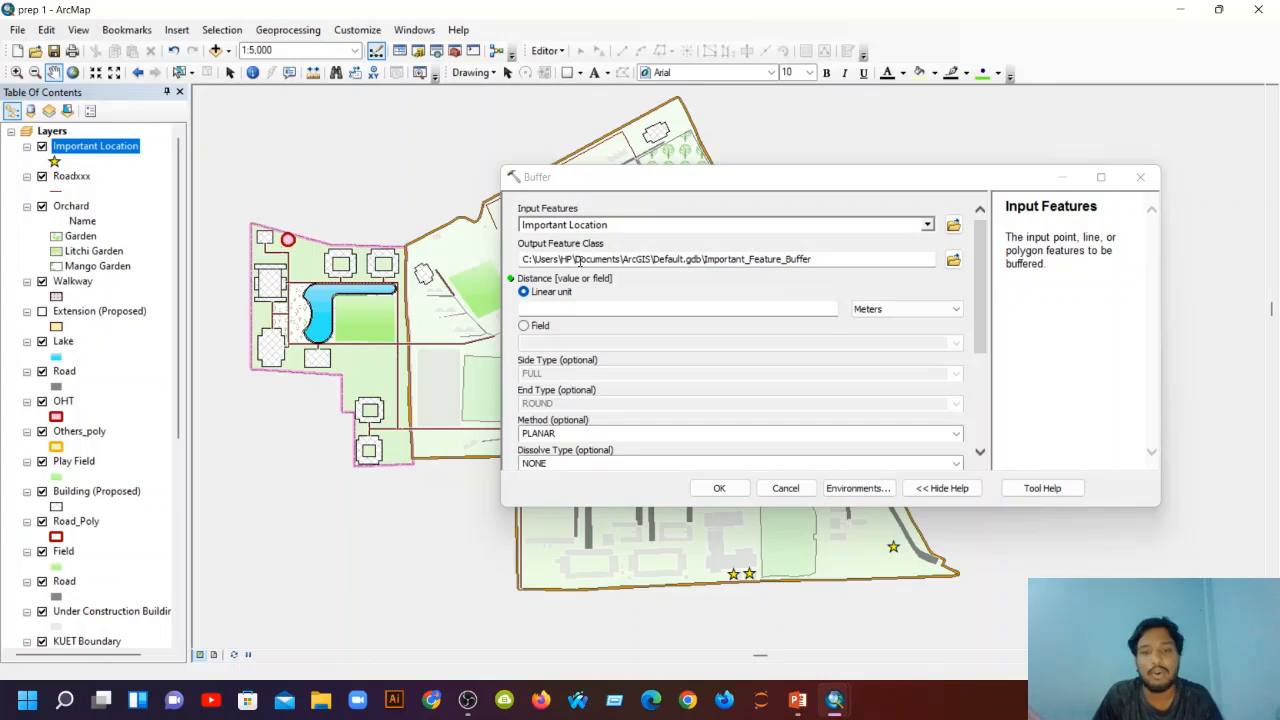
click(953, 260)
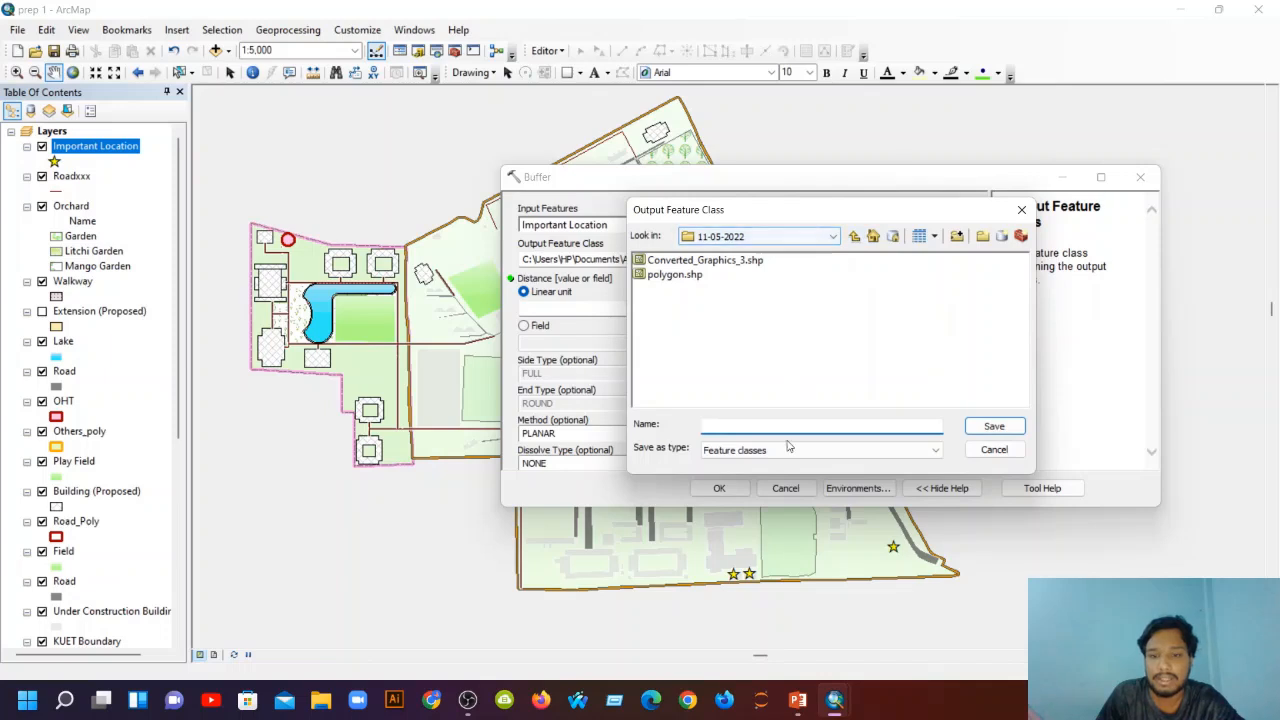
click(855, 237)
double_click(690, 261)
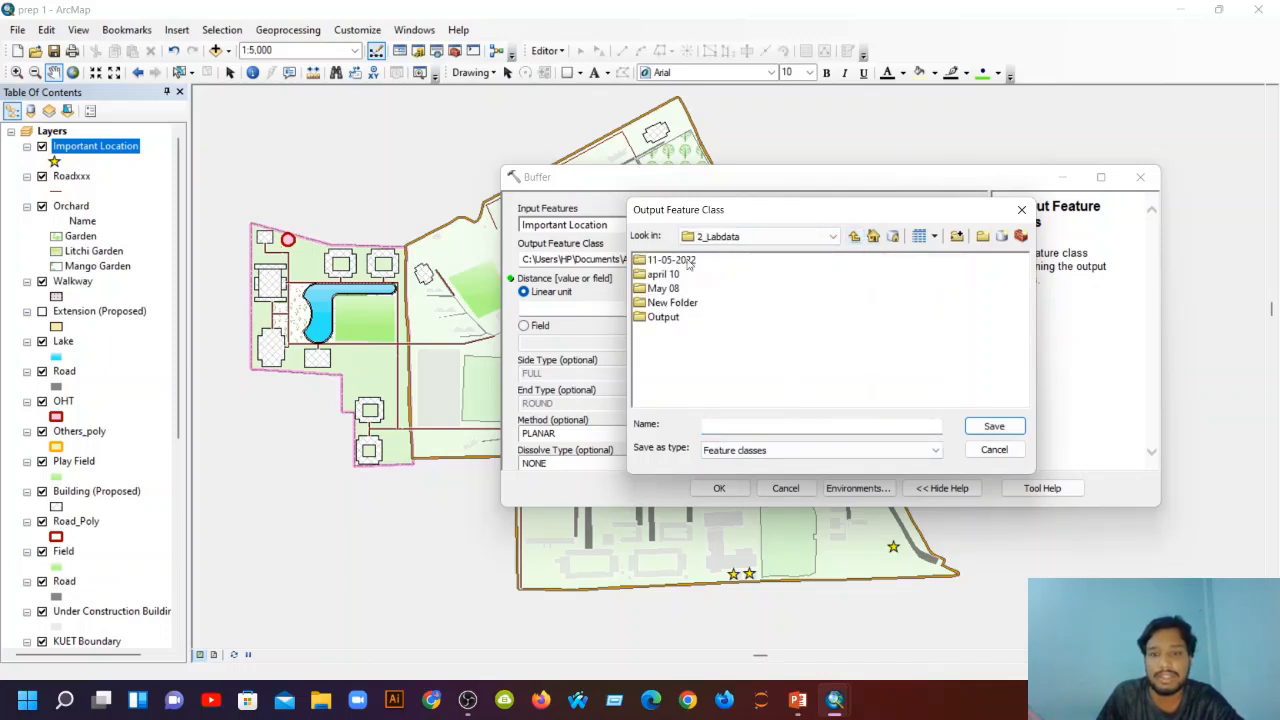
click(869, 424)
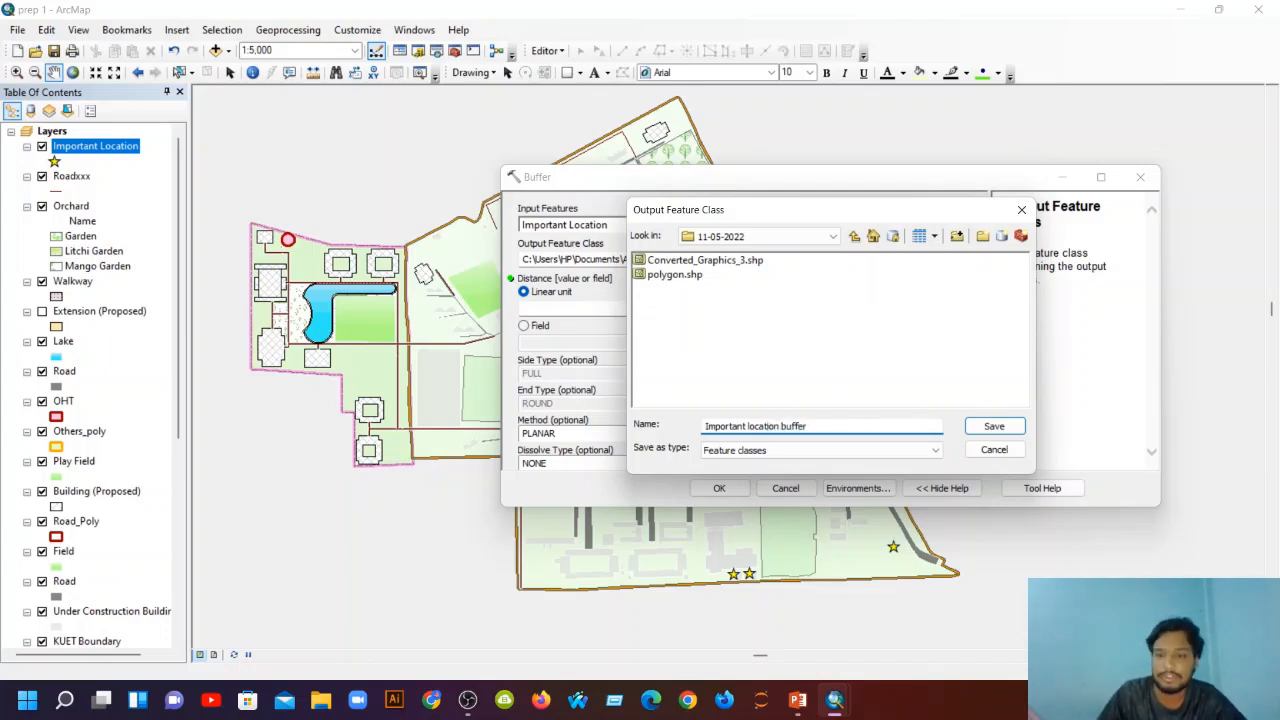
click(982, 426)
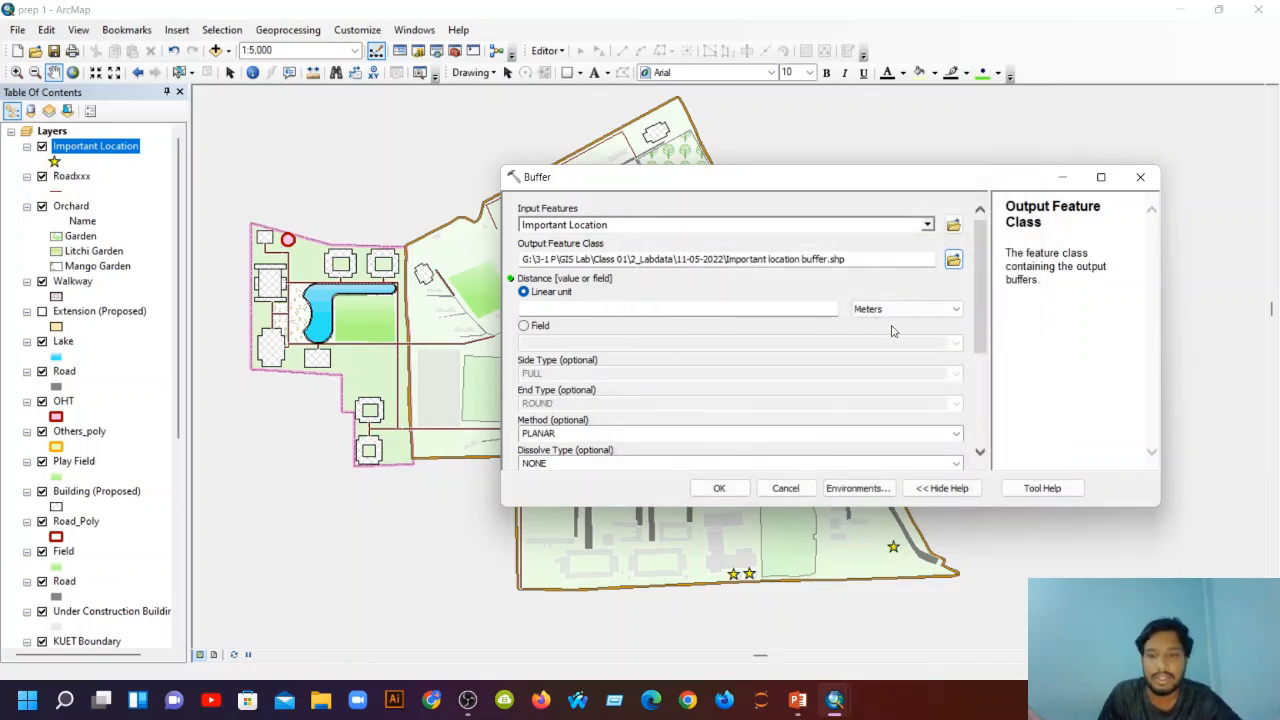
Run the buffer with a linear distance of 5 meters and inspect the buffer polygons around the starred locations.
click(832, 310)
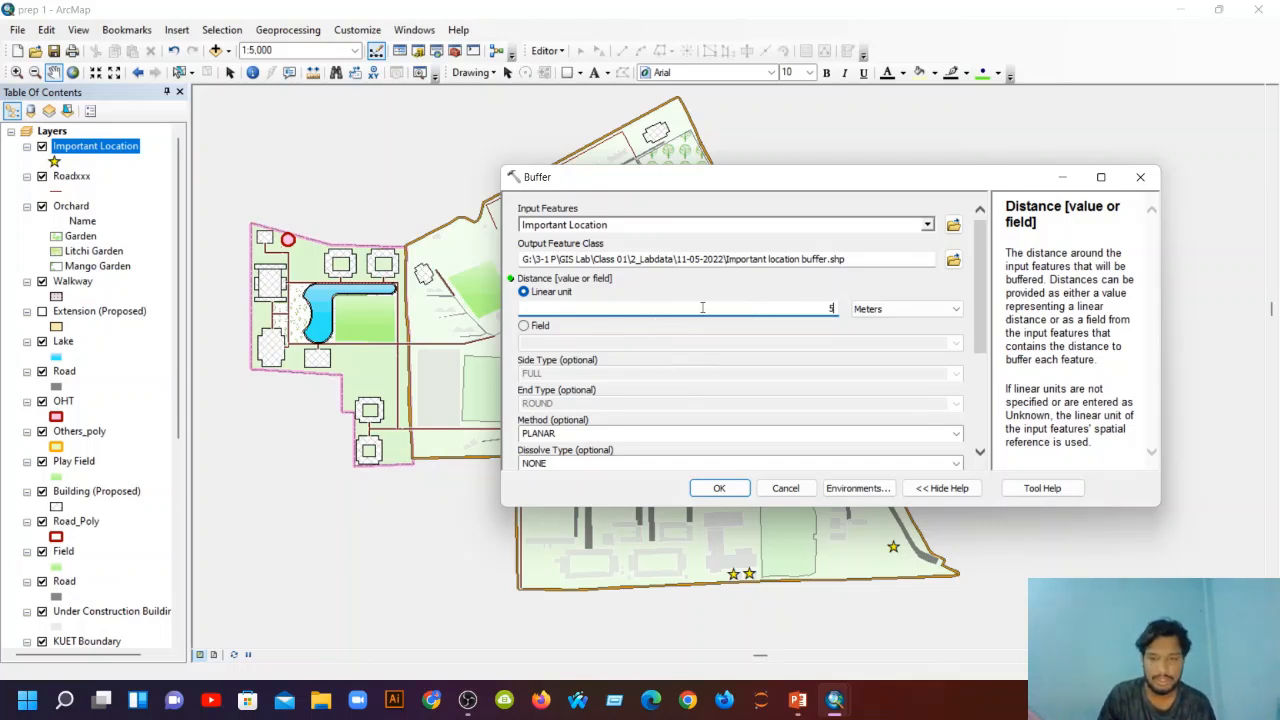
click(961, 318)
click(957, 315)
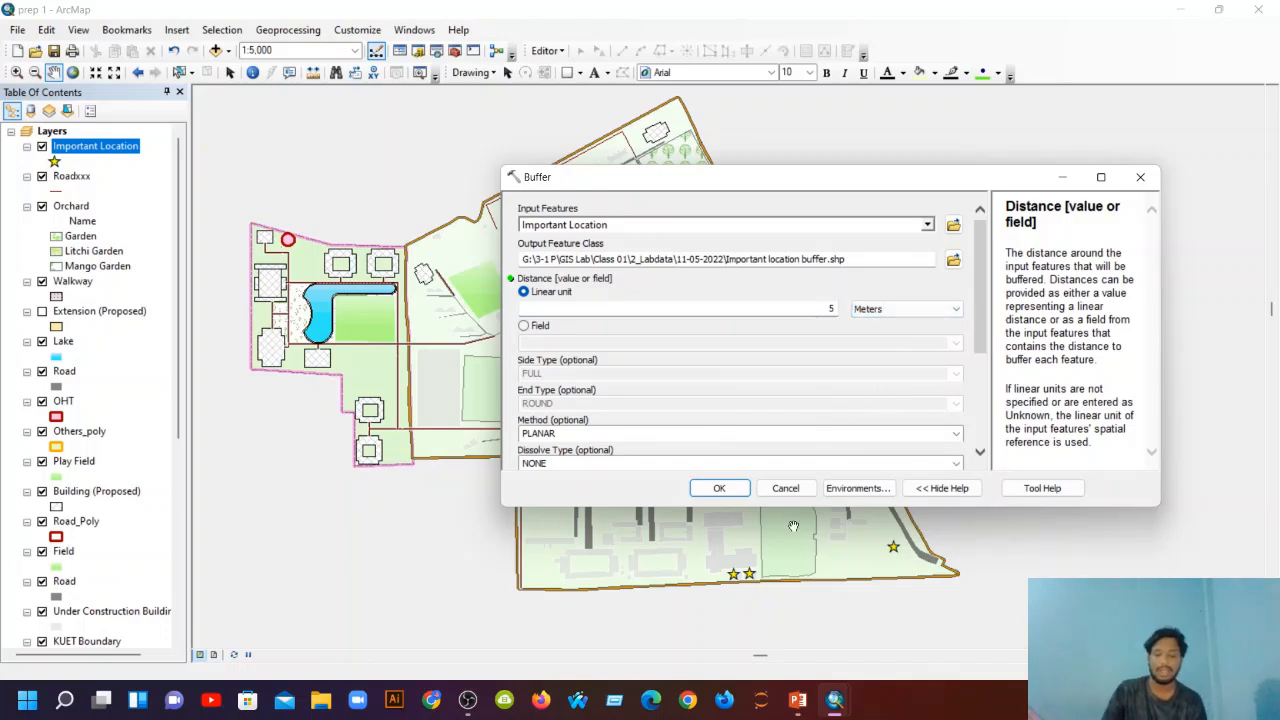
scroll(809, 589, down, 1)
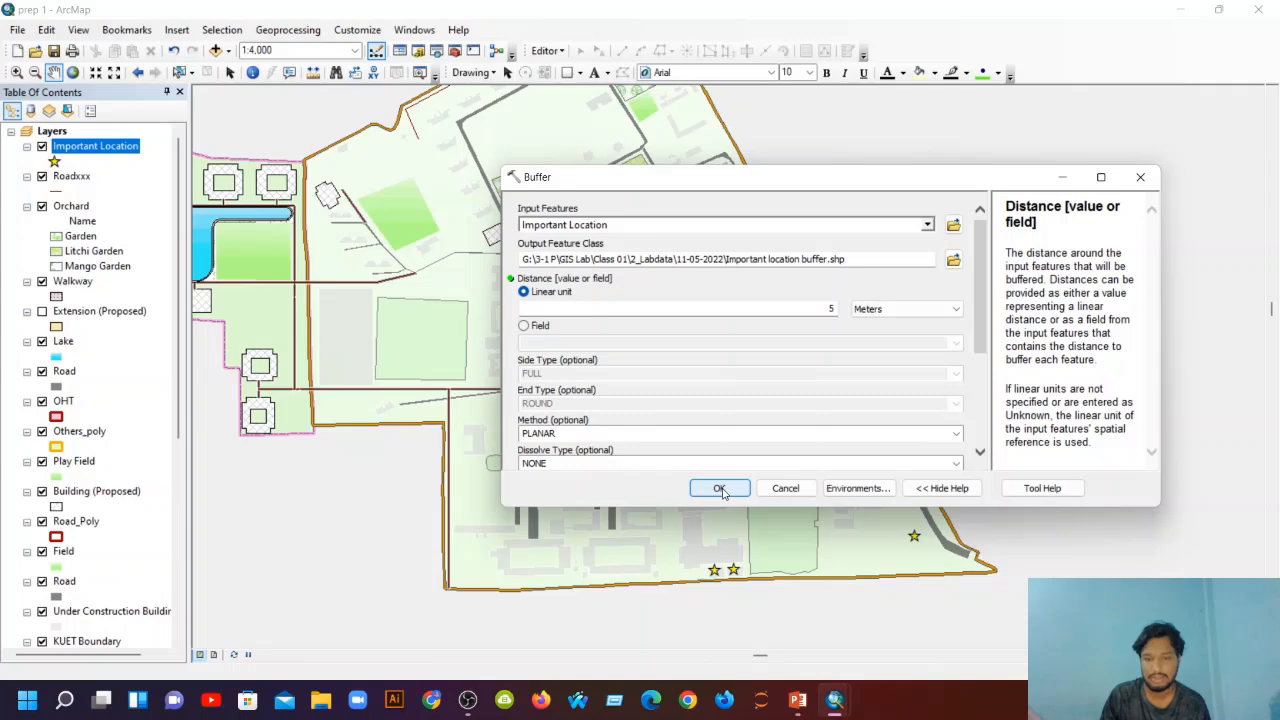
click(719, 488)
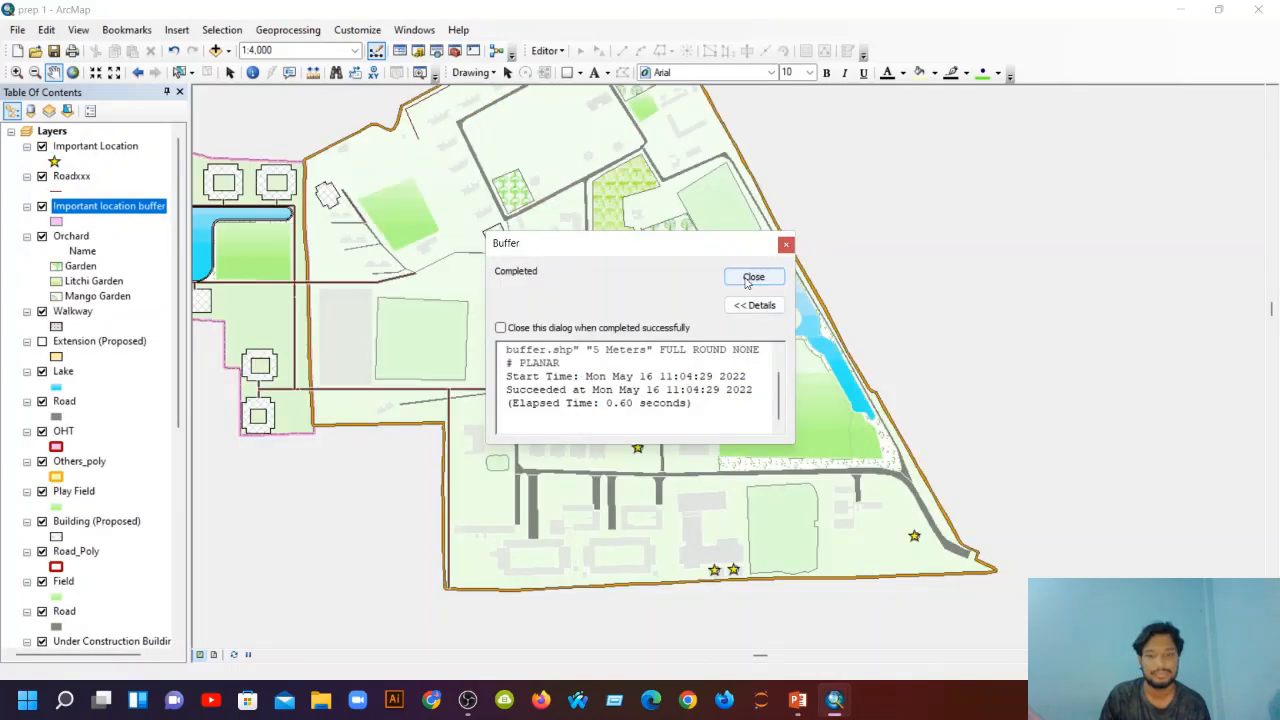
click(752, 278)
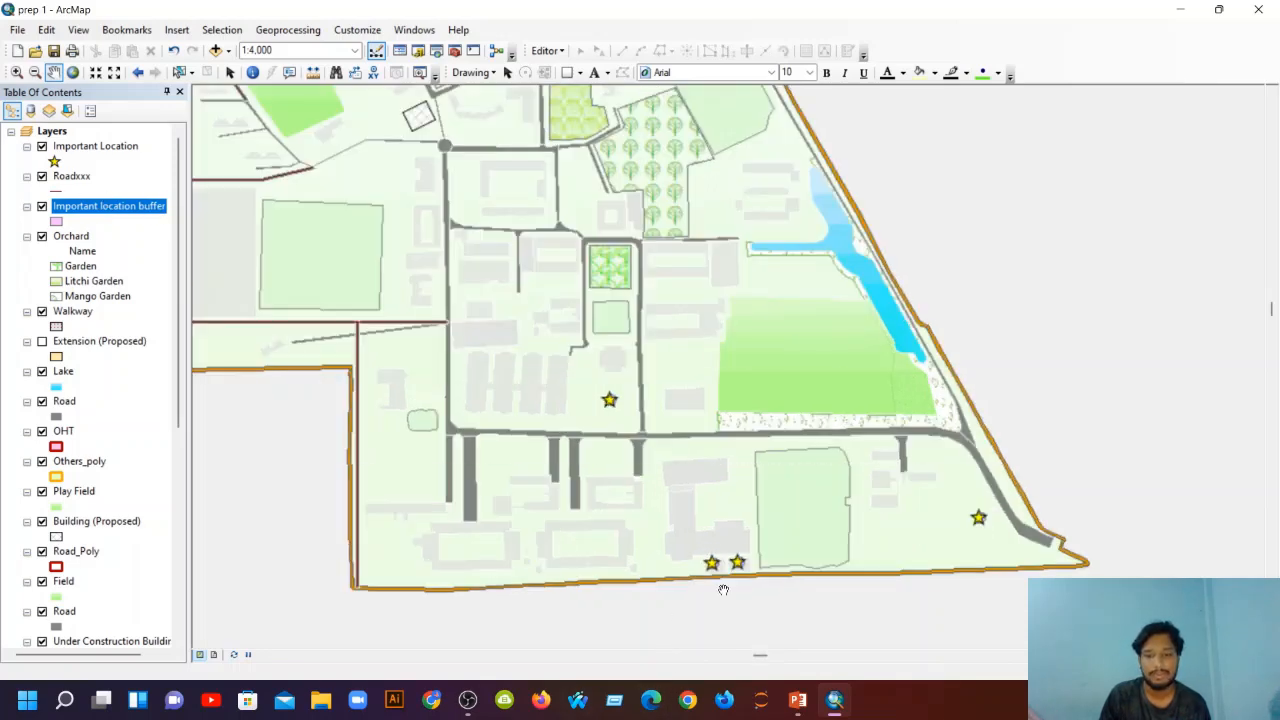
scroll(722, 585, down, 1)
scroll(731, 585, down, 2)
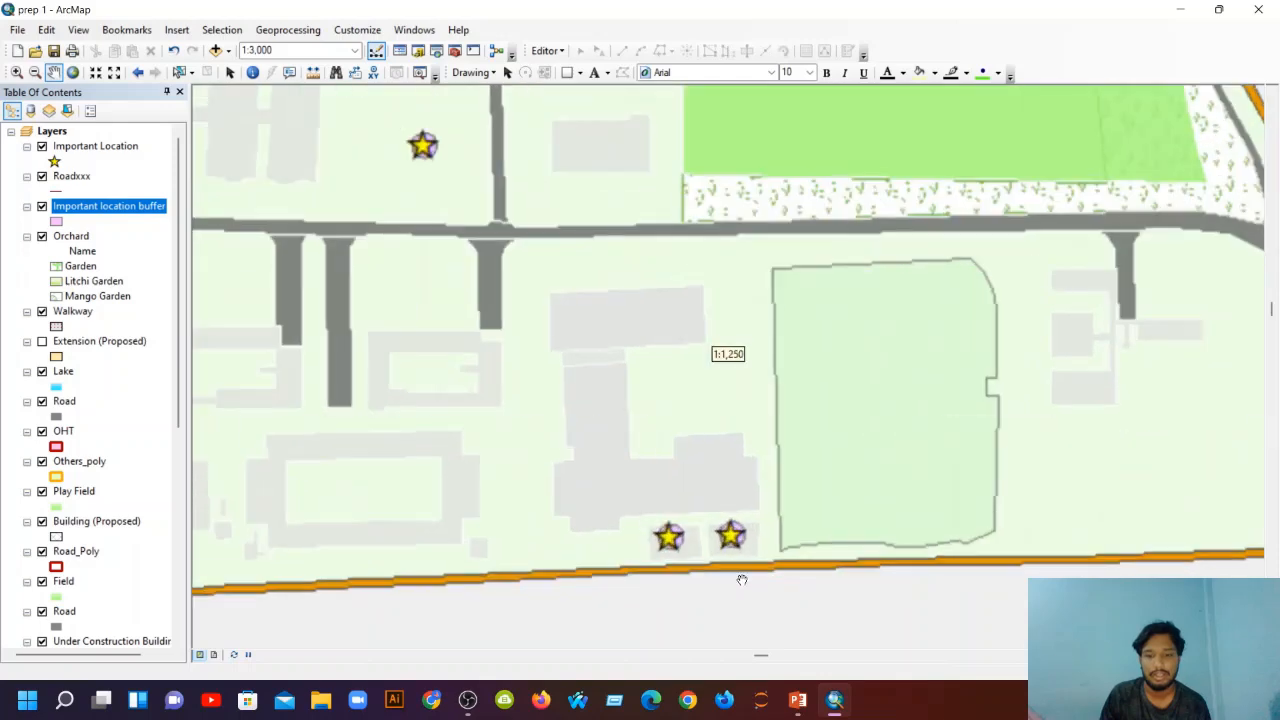
scroll(737, 552, down, 1)
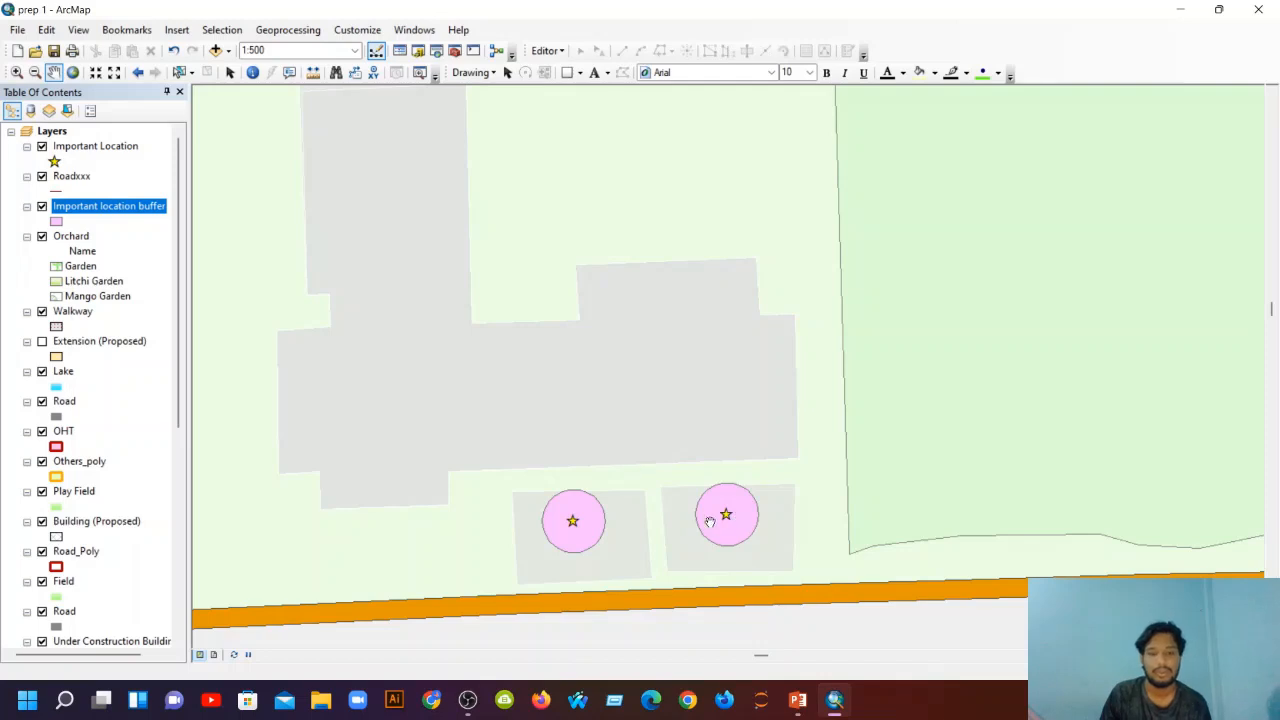
scroll(709, 530, up, 2)
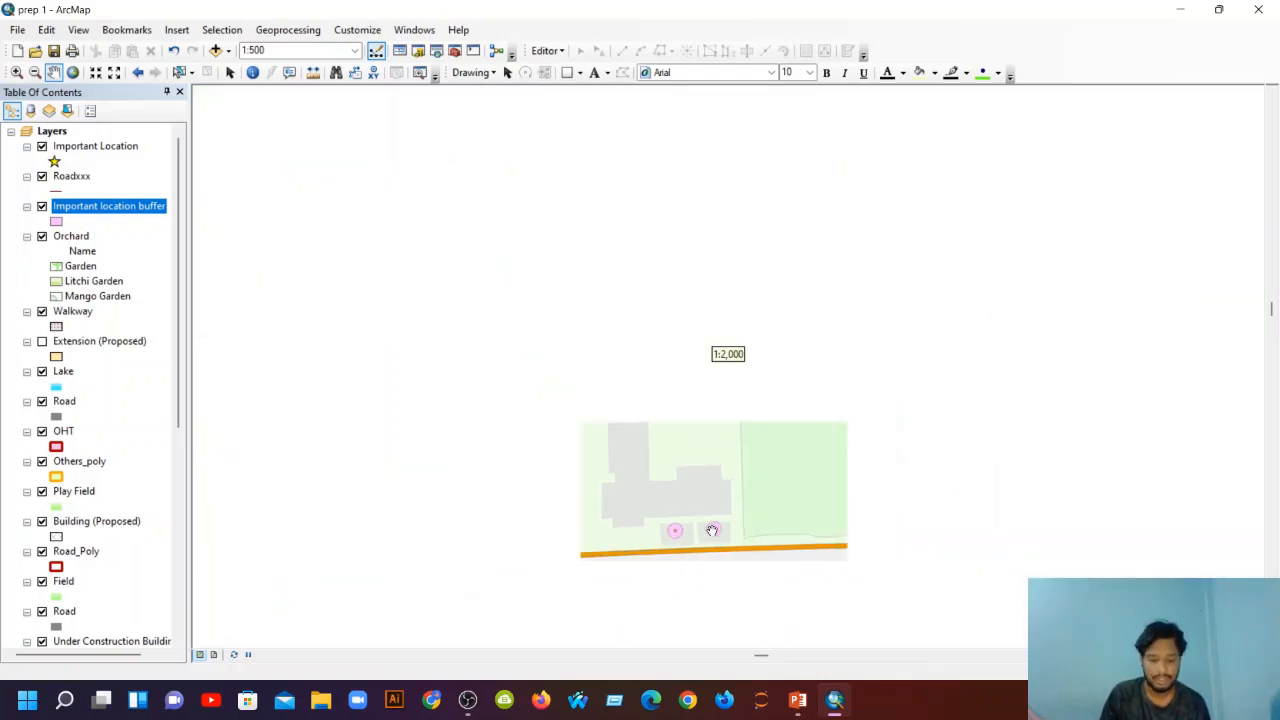
scroll(709, 528, up, 1)
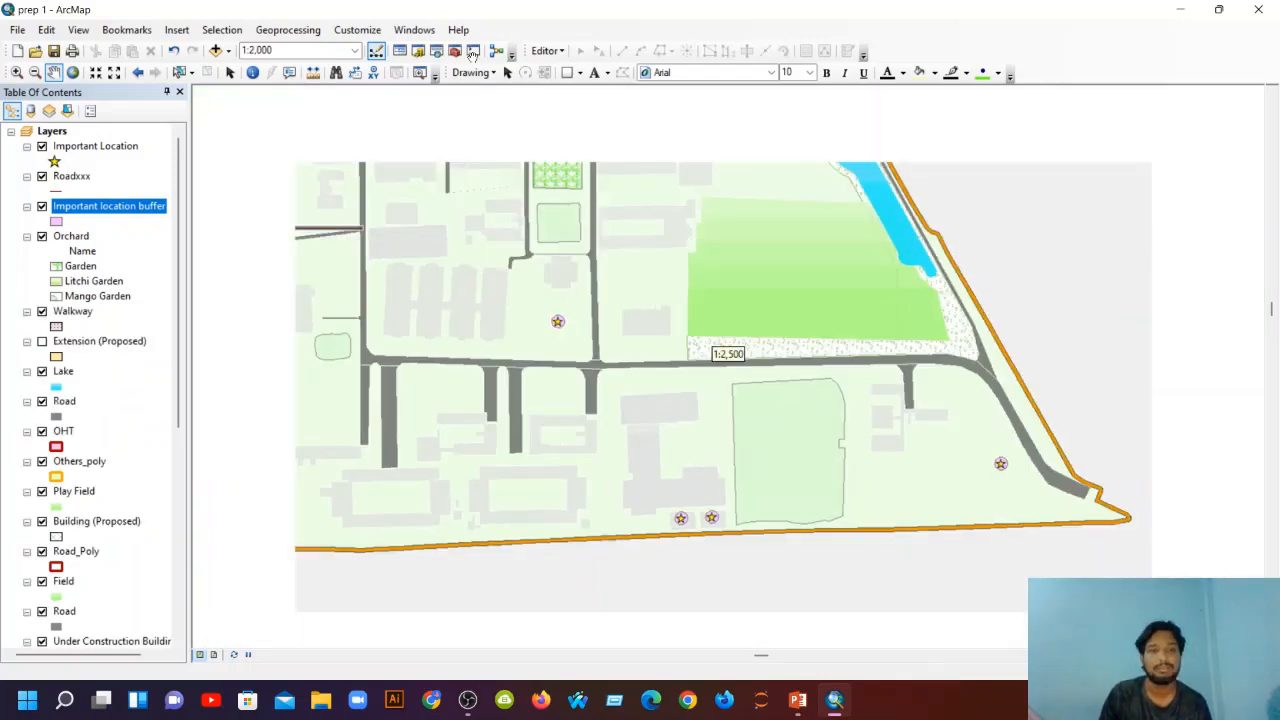
click(317, 35)
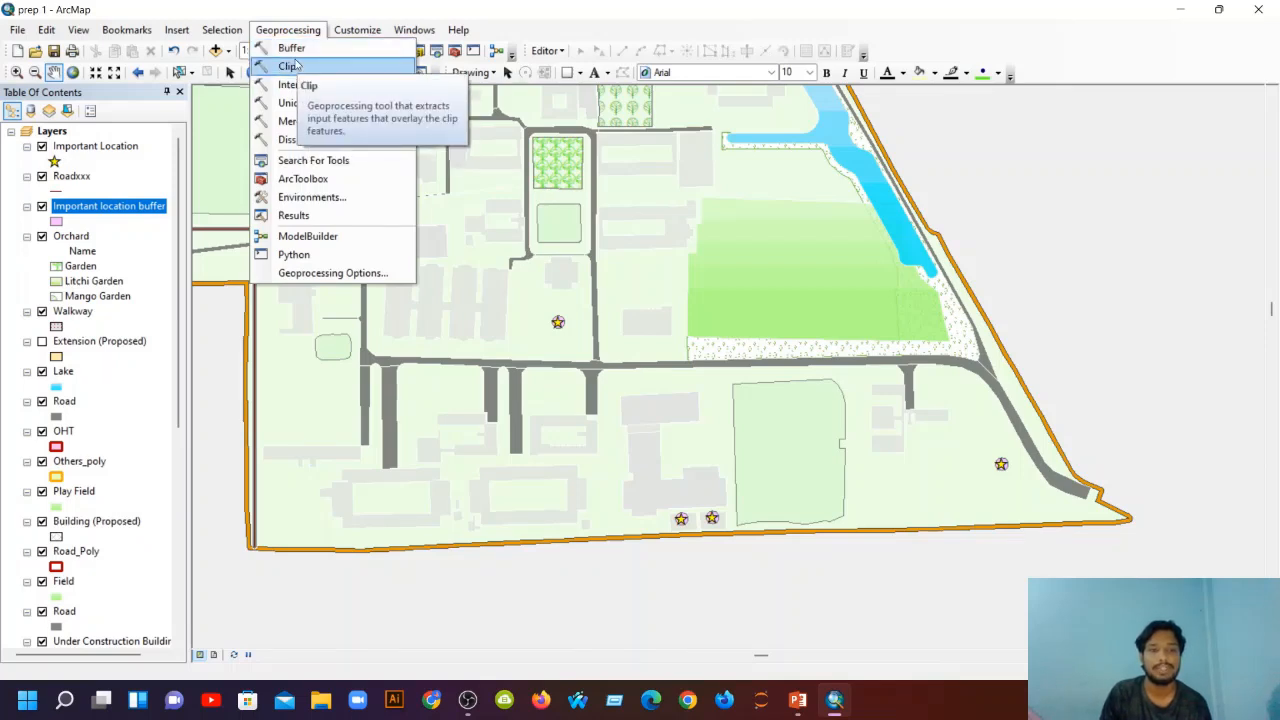
click(290, 66)
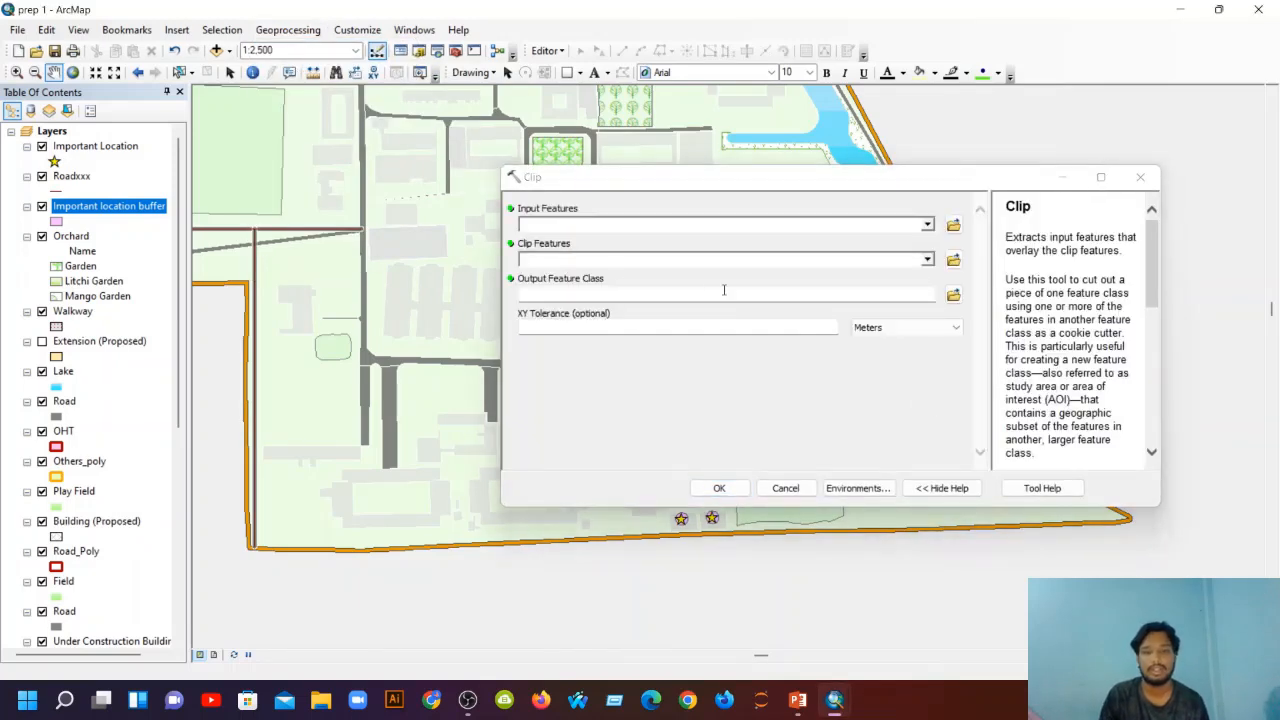
click(655, 224)
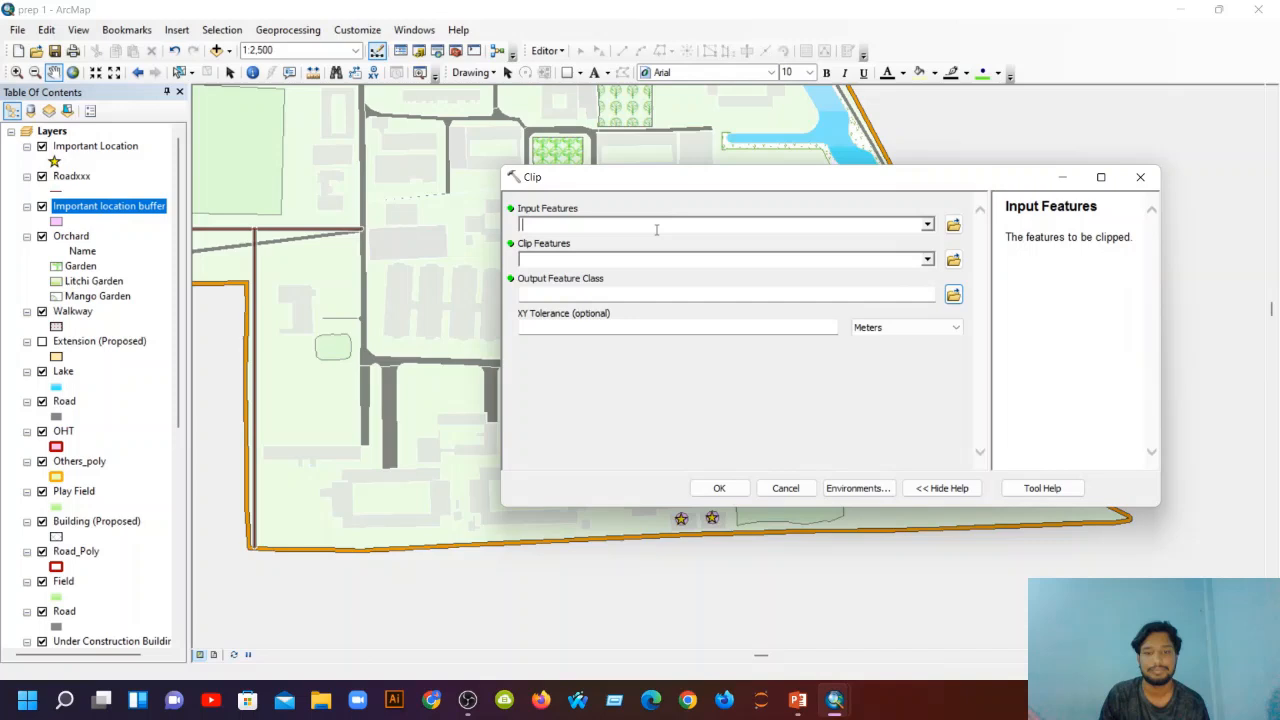
click(1064, 180)
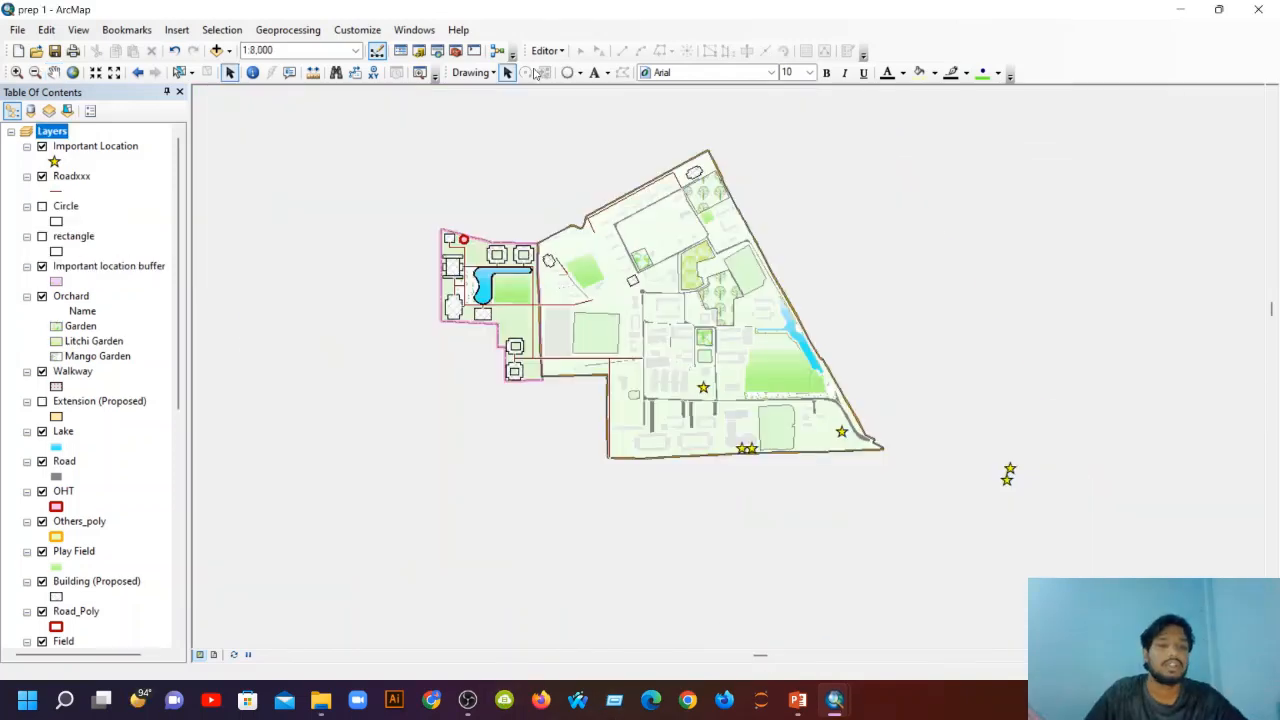
Start the Clip tool and turn on the Circle layer, keeping the circle on the map in view.
click(289, 31)
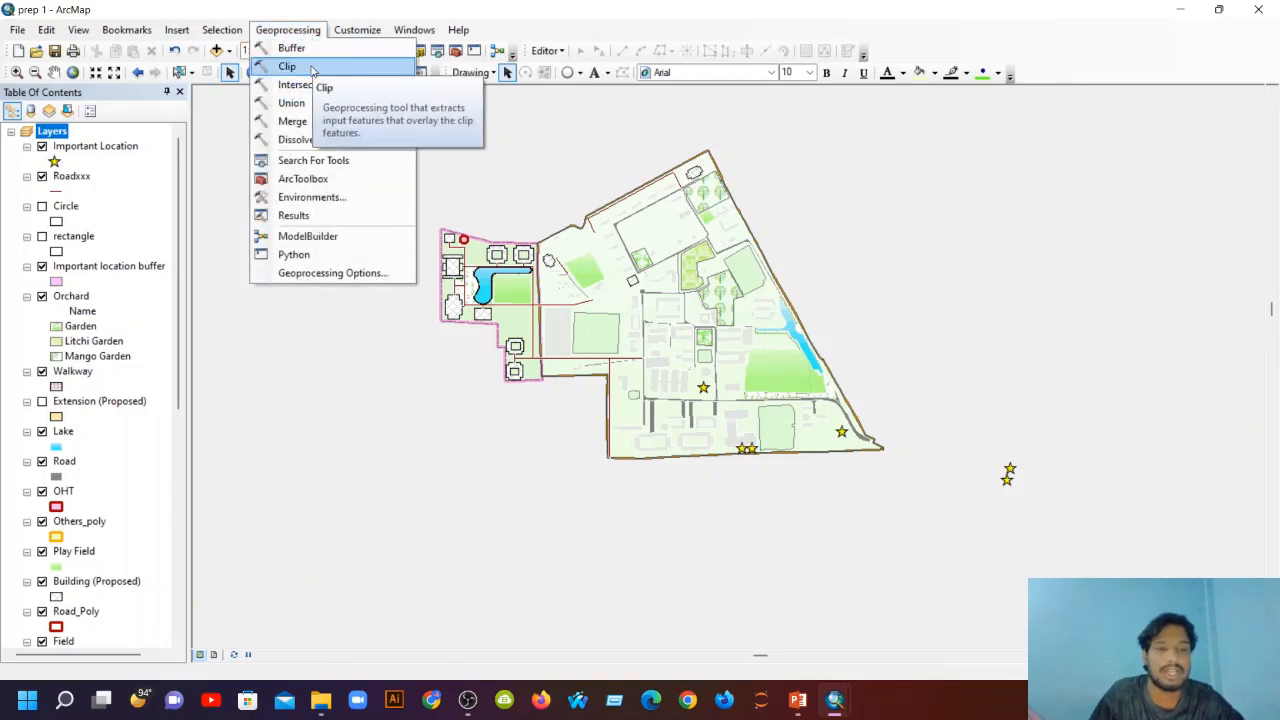
click(310, 67)
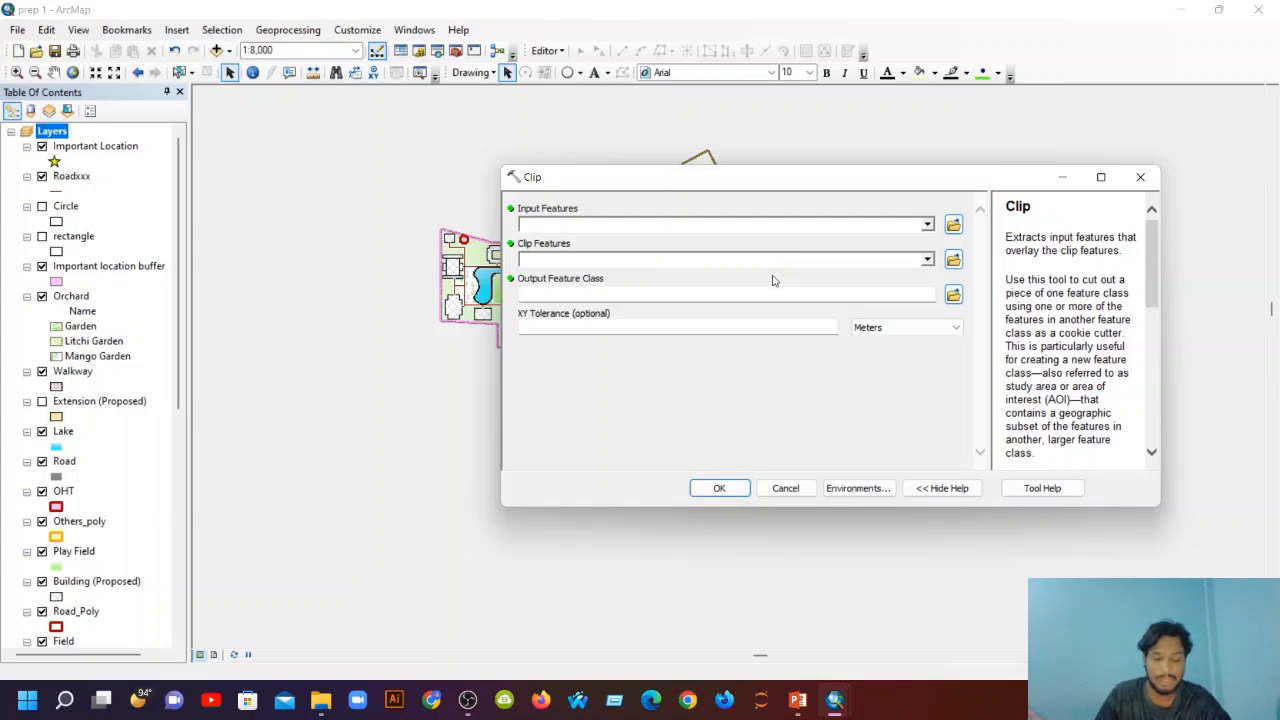
click(622, 229)
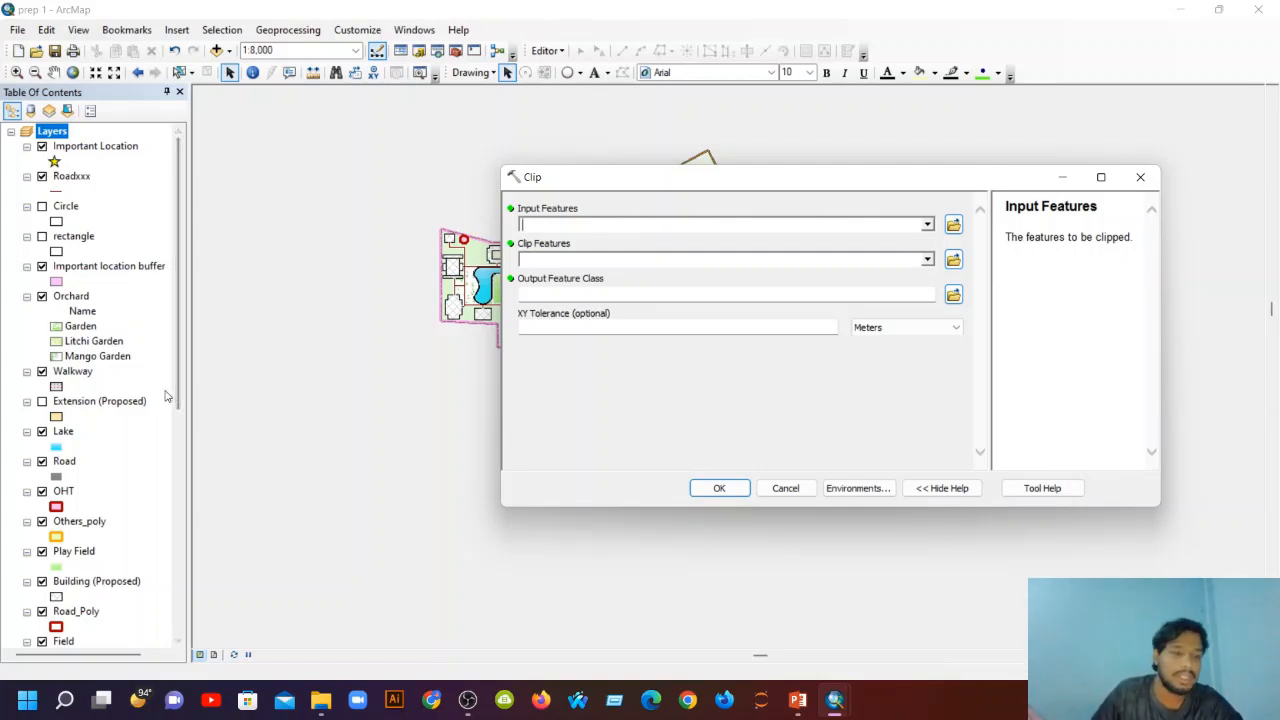
click(42, 207)
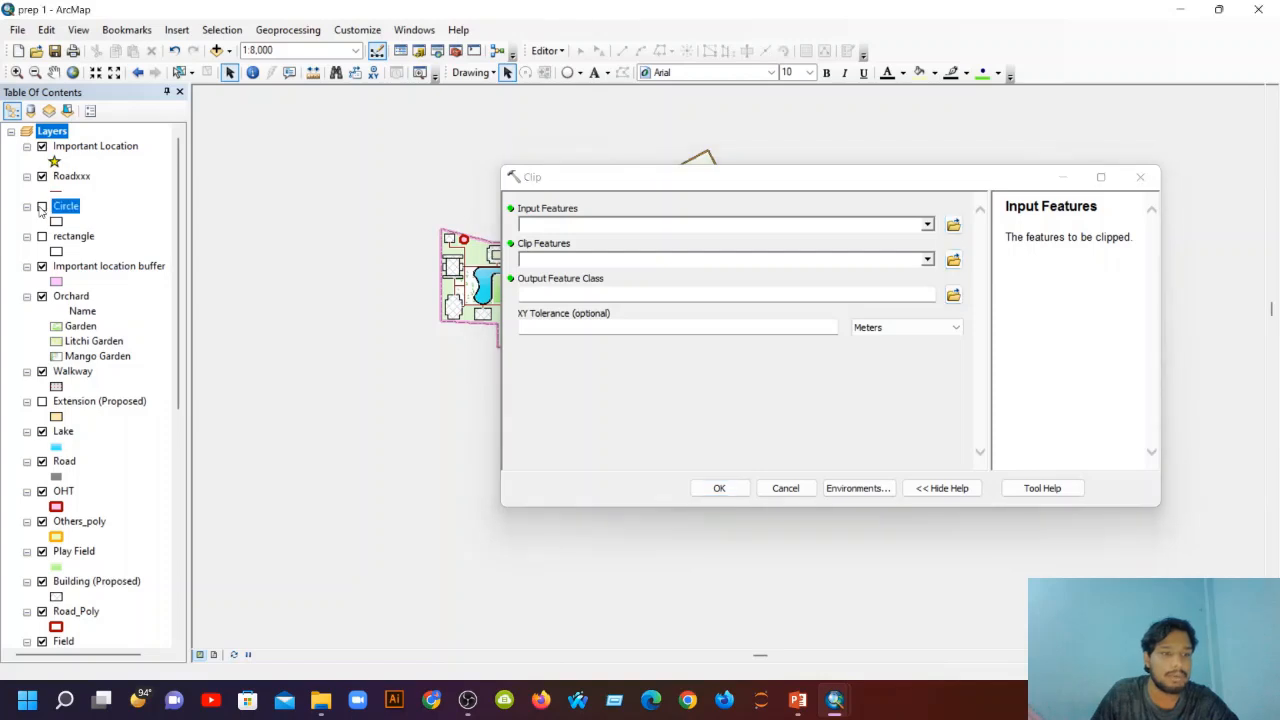
drag(646, 186, 489, 427)
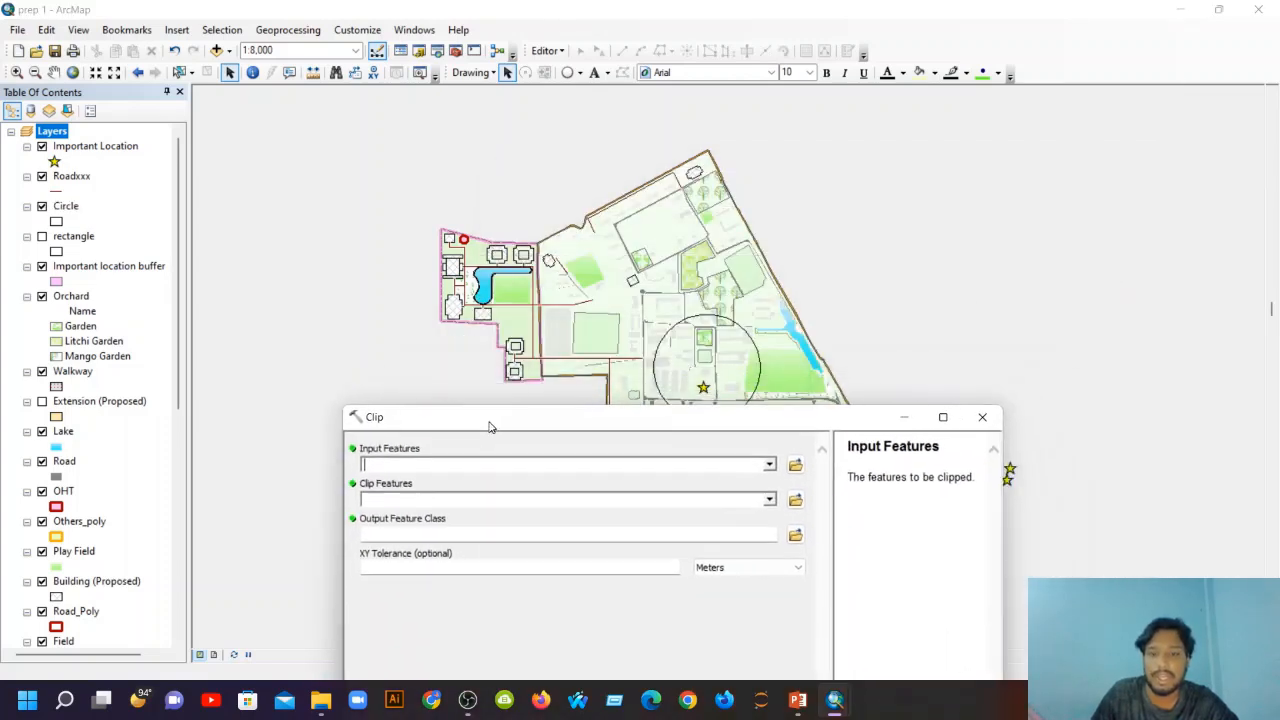
drag(708, 430, 697, 459)
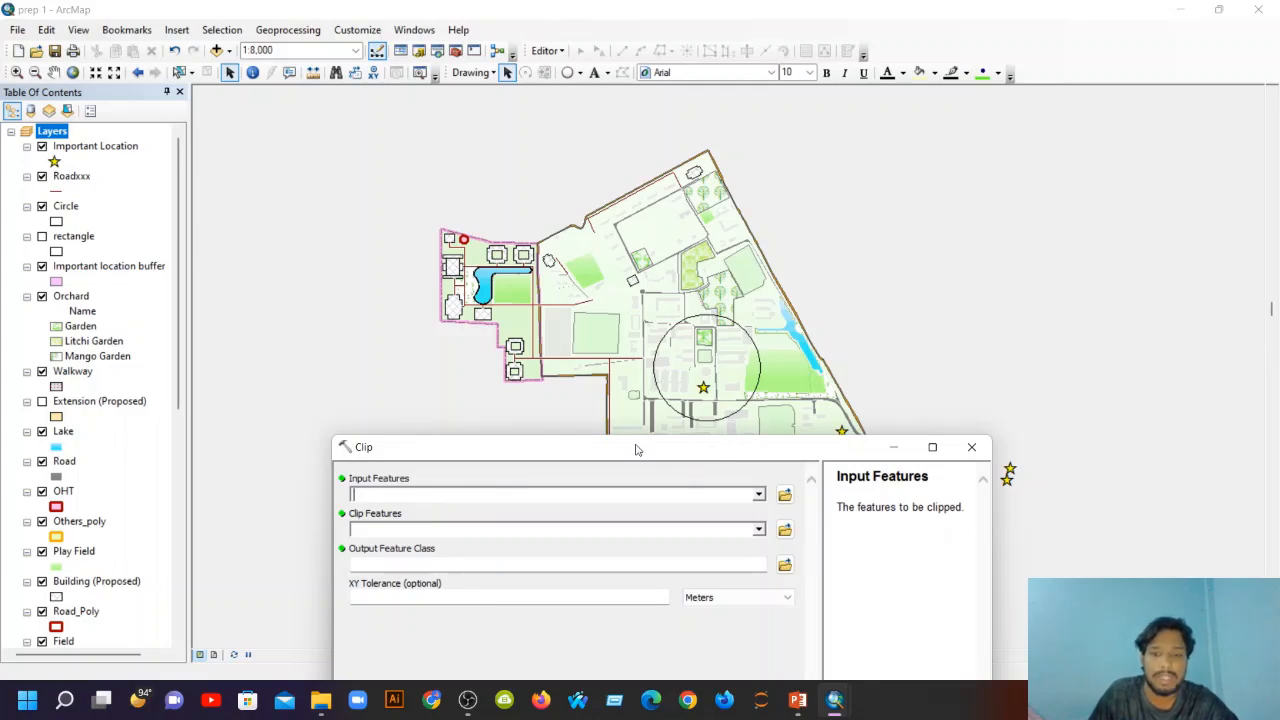
drag(634, 449, 626, 475)
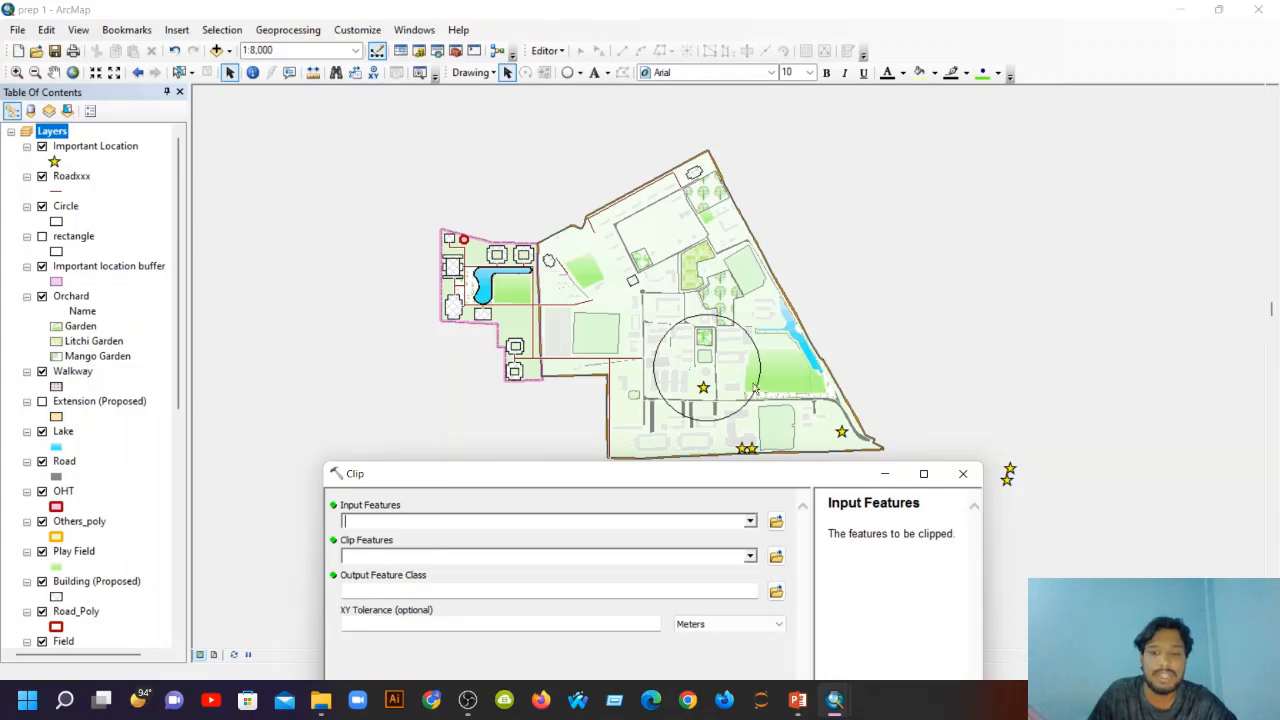
drag(595, 480, 646, 345)
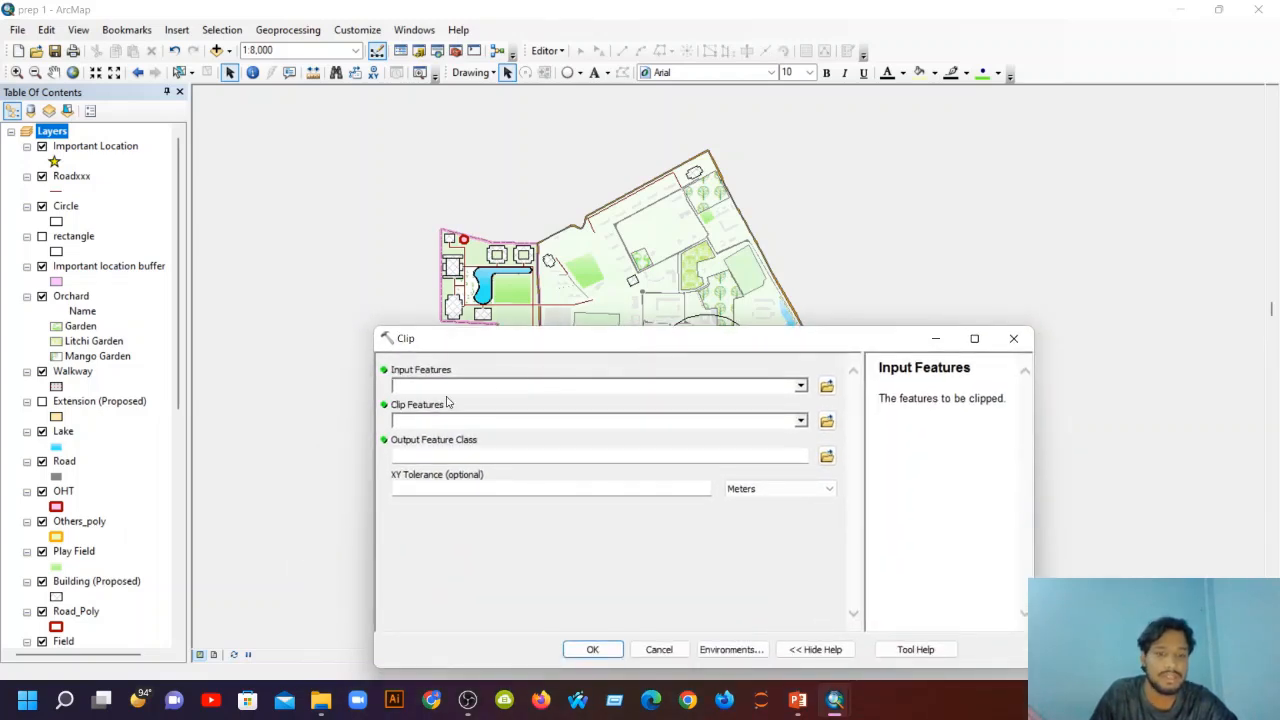
Set the Building layer as the input features of the Clip tool.
scroll(80, 375, down, 3)
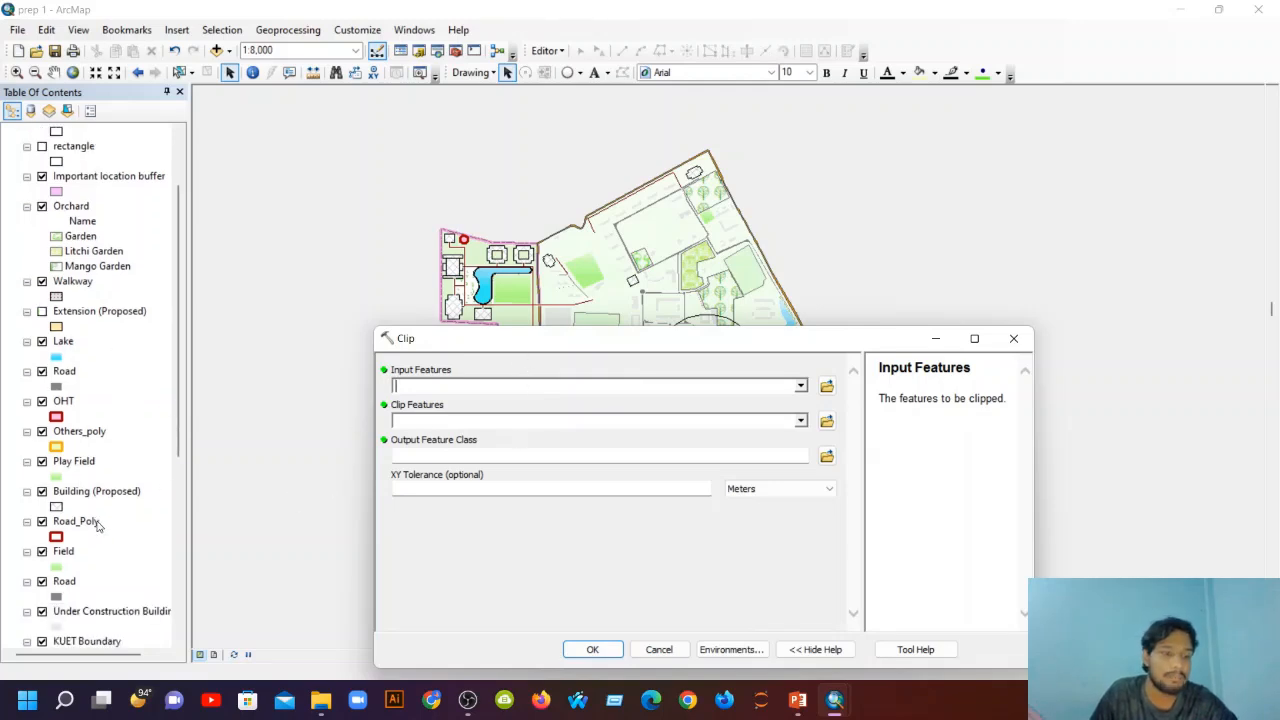
scroll(134, 515, down, 3)
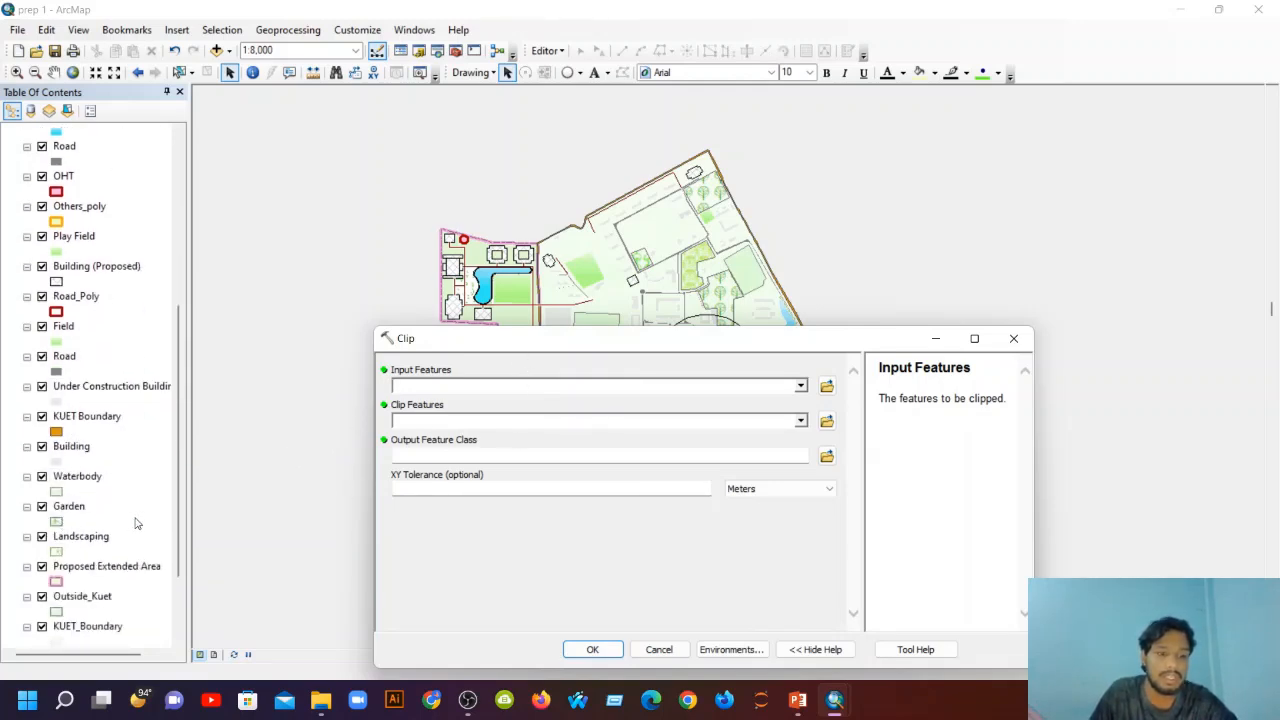
drag(606, 345, 630, 474)
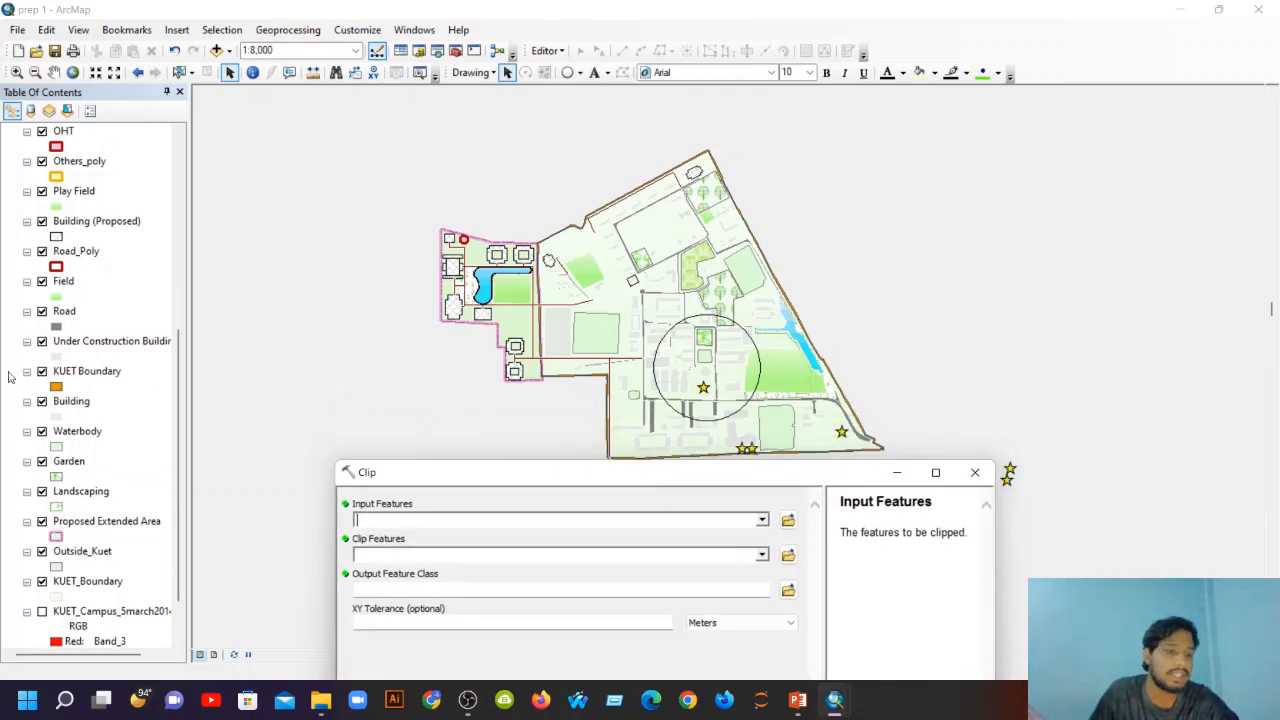
scroll(46, 388, down, 2)
scroll(82, 505, up, 3)
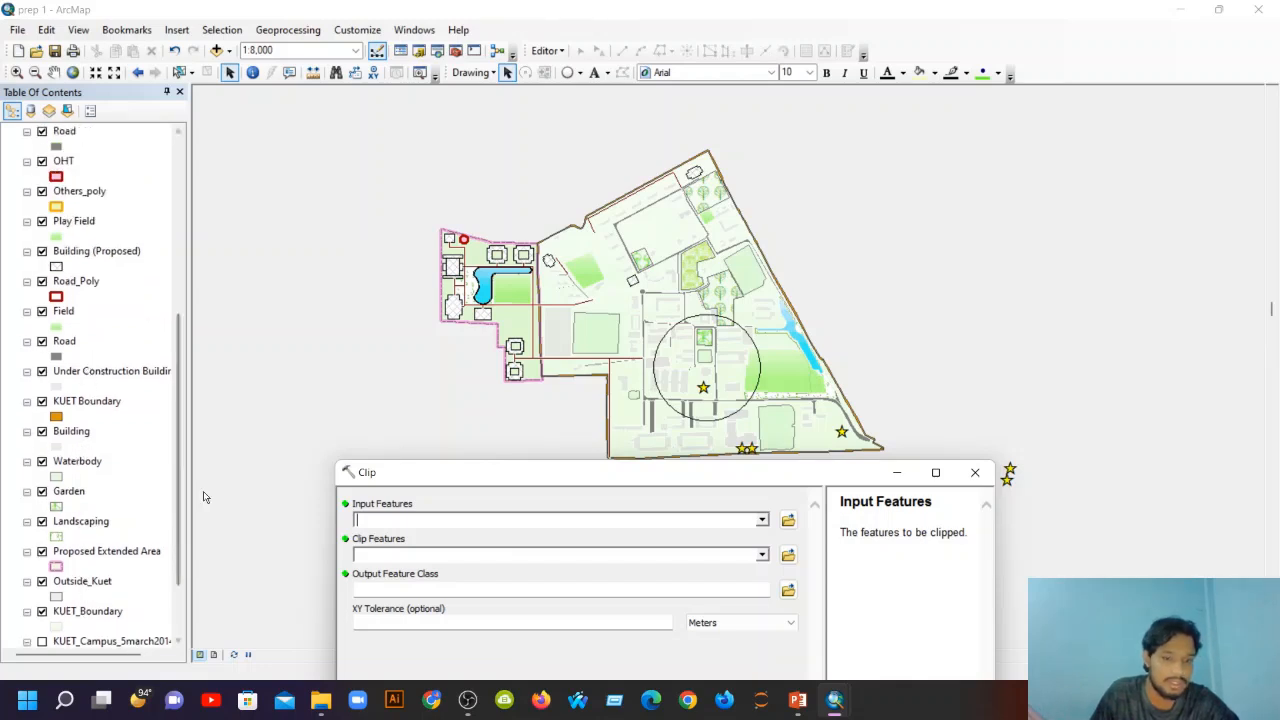
scroll(118, 460, up, 3)
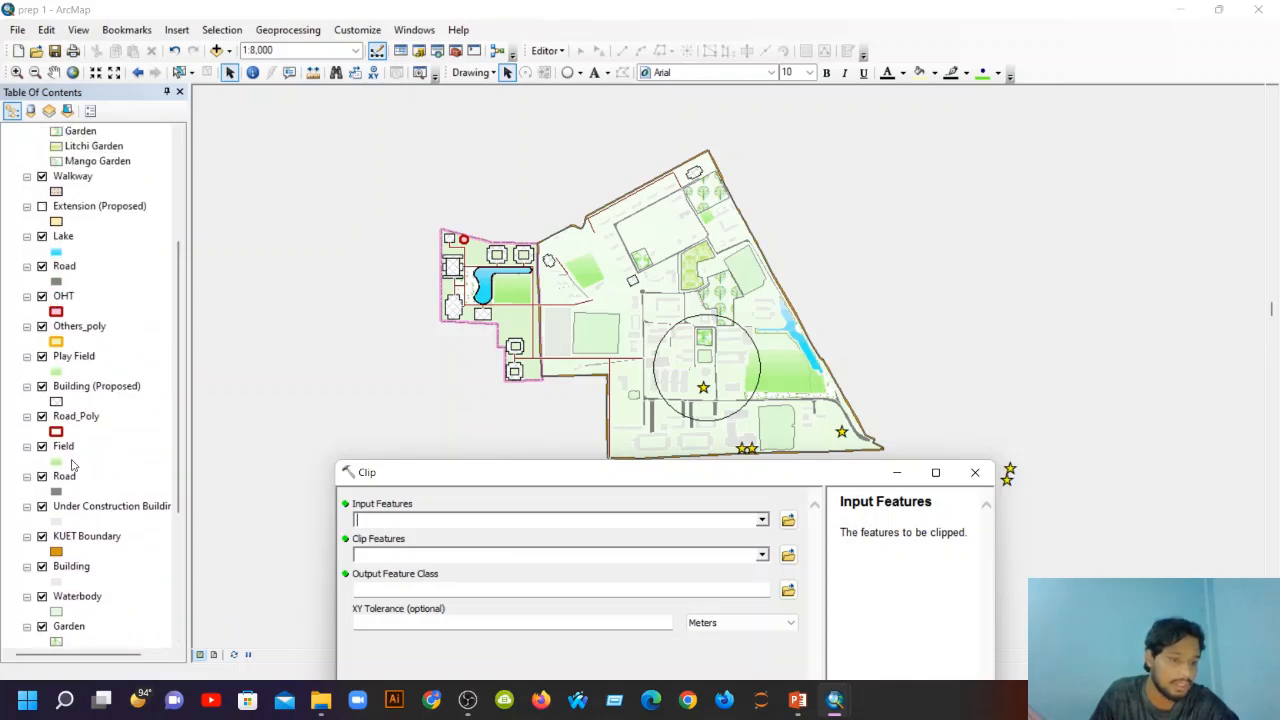
click(85, 568)
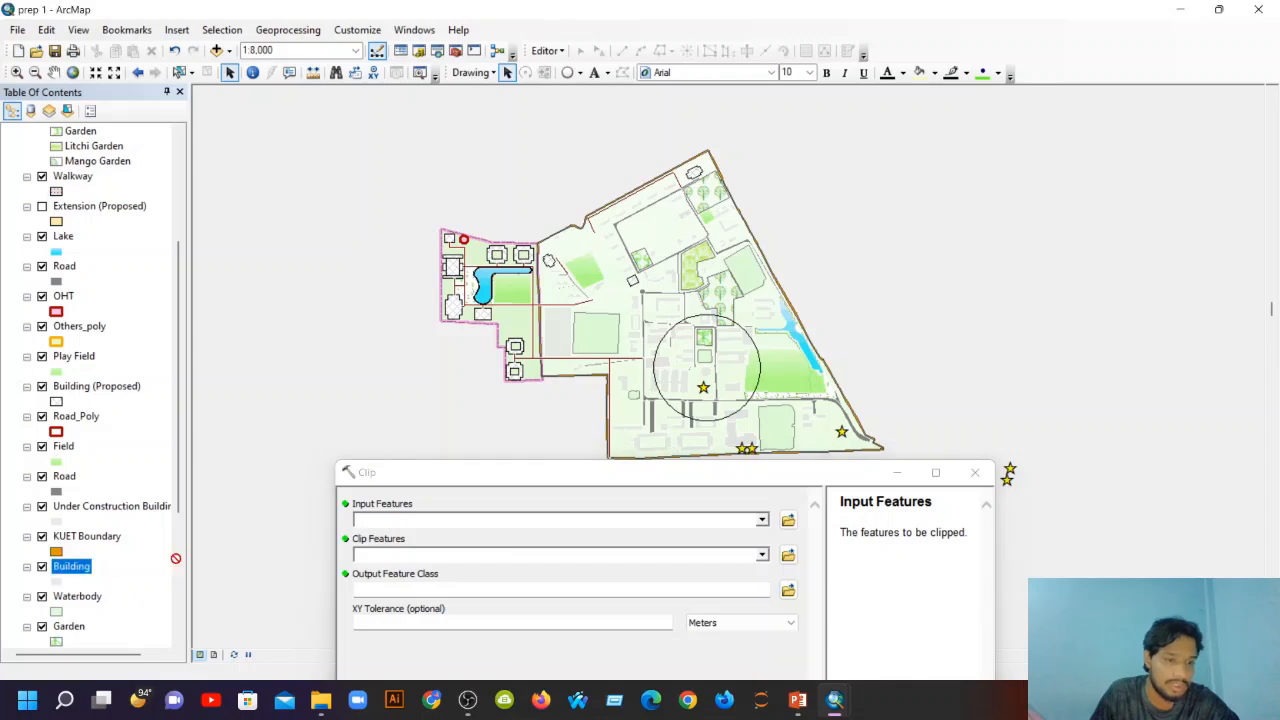
drag(384, 524, 386, 522)
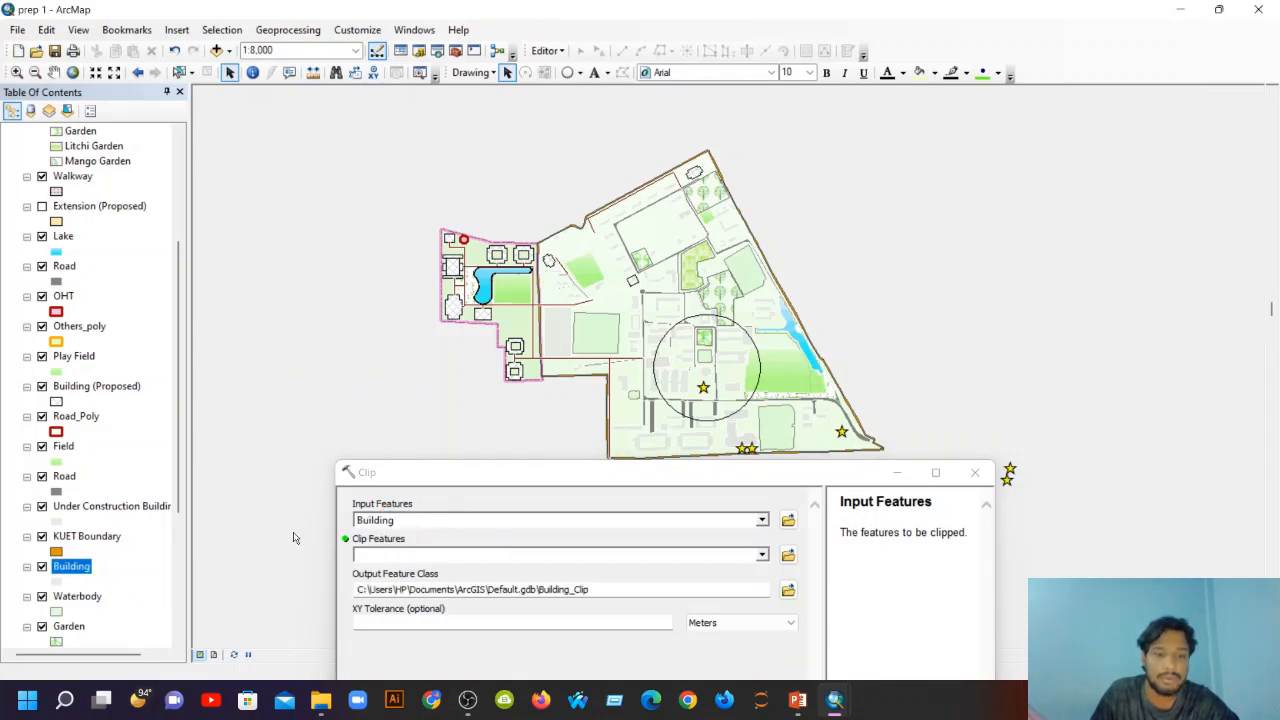
Set the Circle layer as the clip features of the Clip tool.
scroll(75, 259, up, 2)
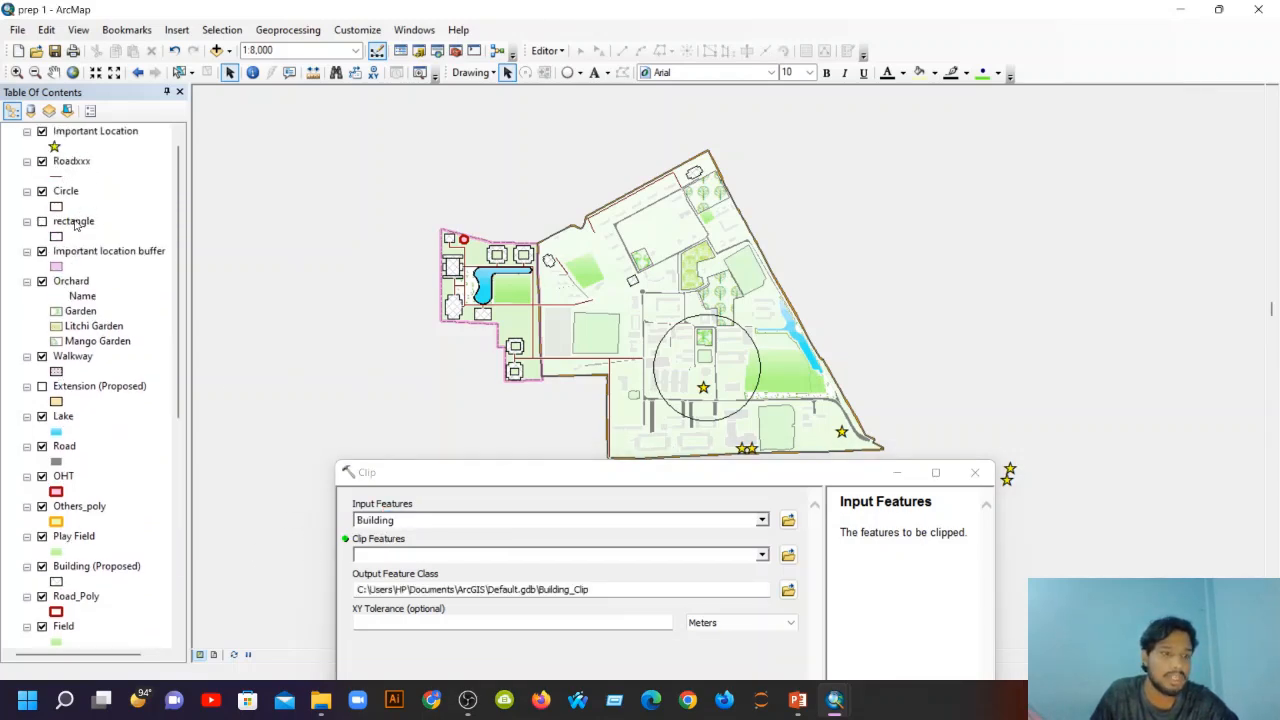
drag(62, 191, 400, 552)
drag(451, 472, 497, 243)
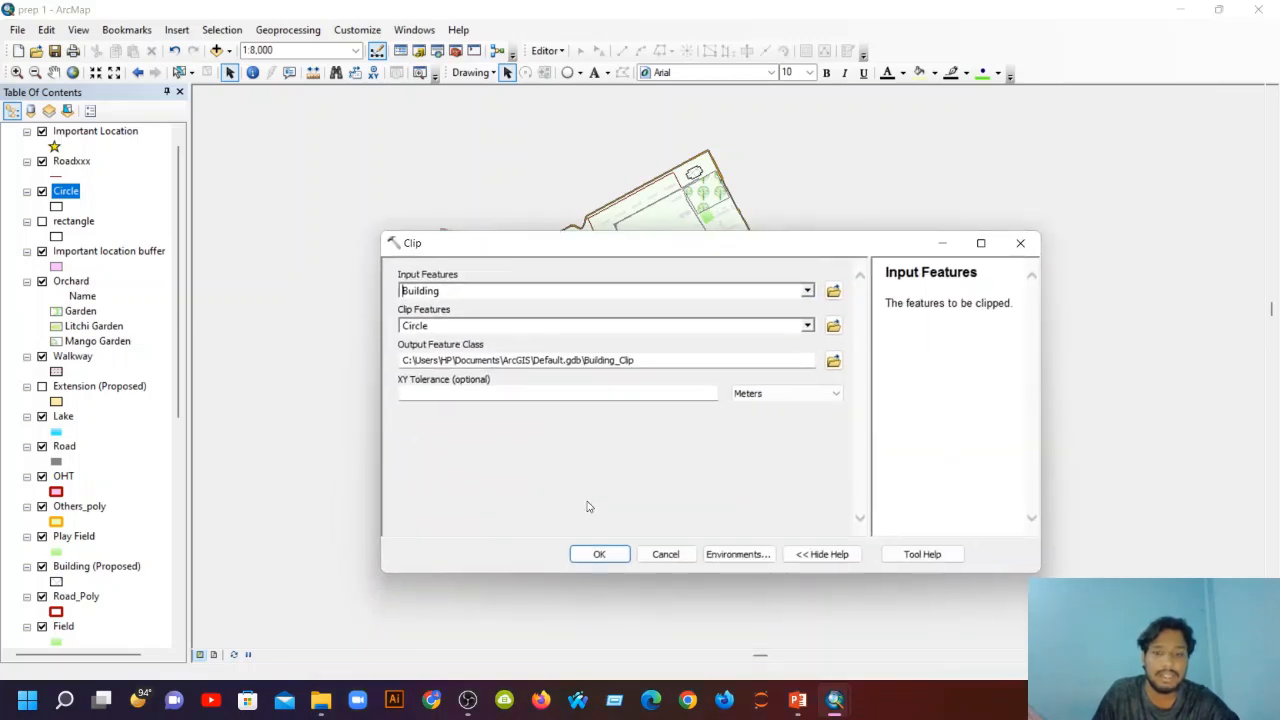
Save the clip output in folder 11-05-2022 as "Clip", run the tool and dismiss its completion report.
click(833, 360)
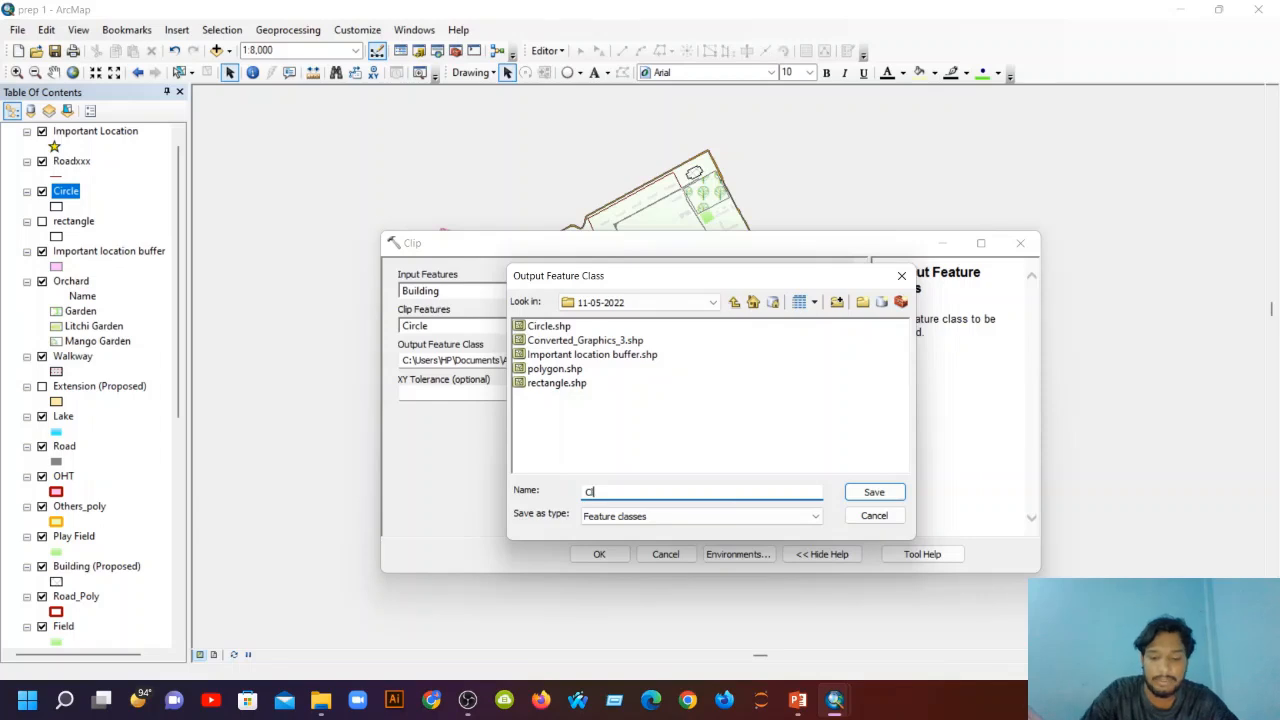
text(Clip)
click(867, 489)
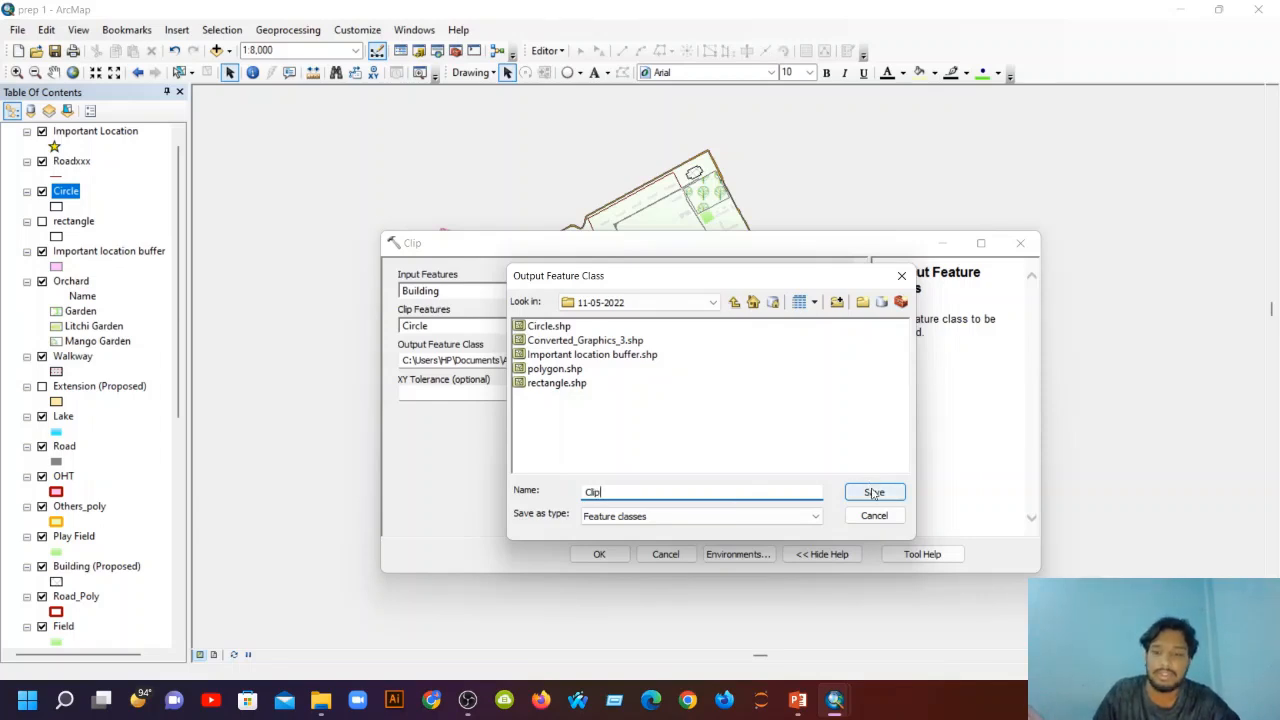
click(601, 554)
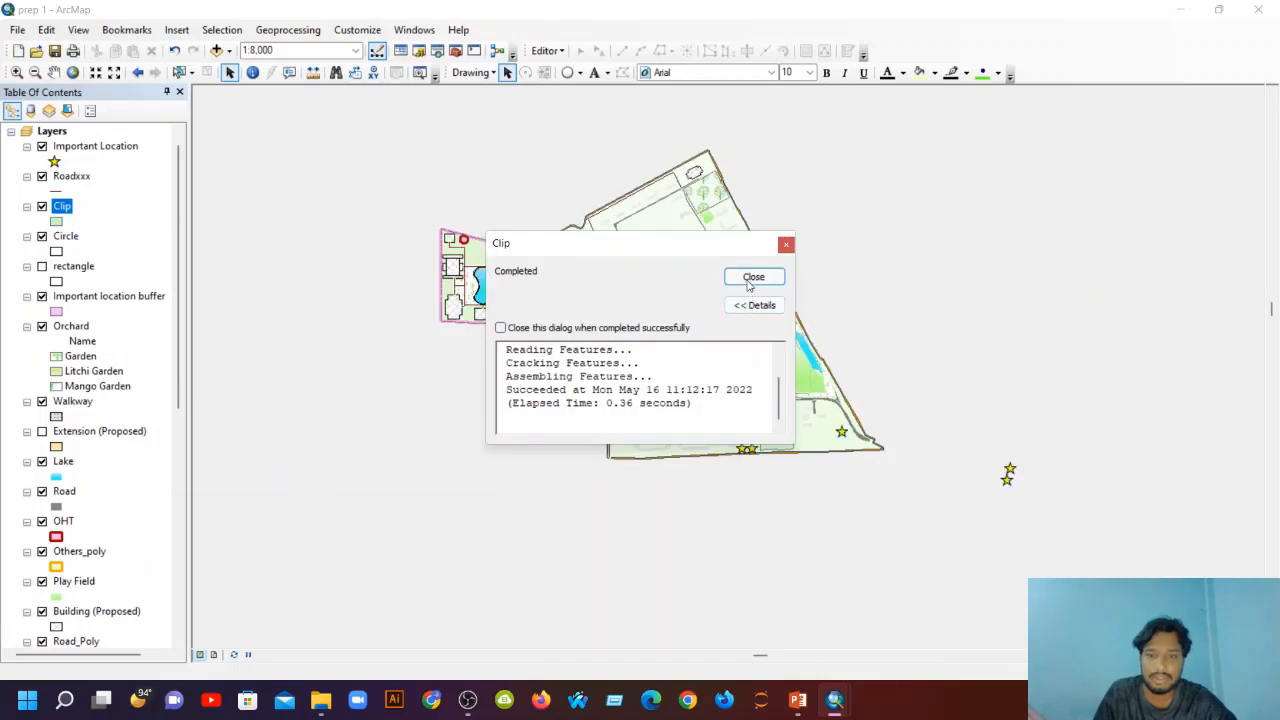
click(750, 283)
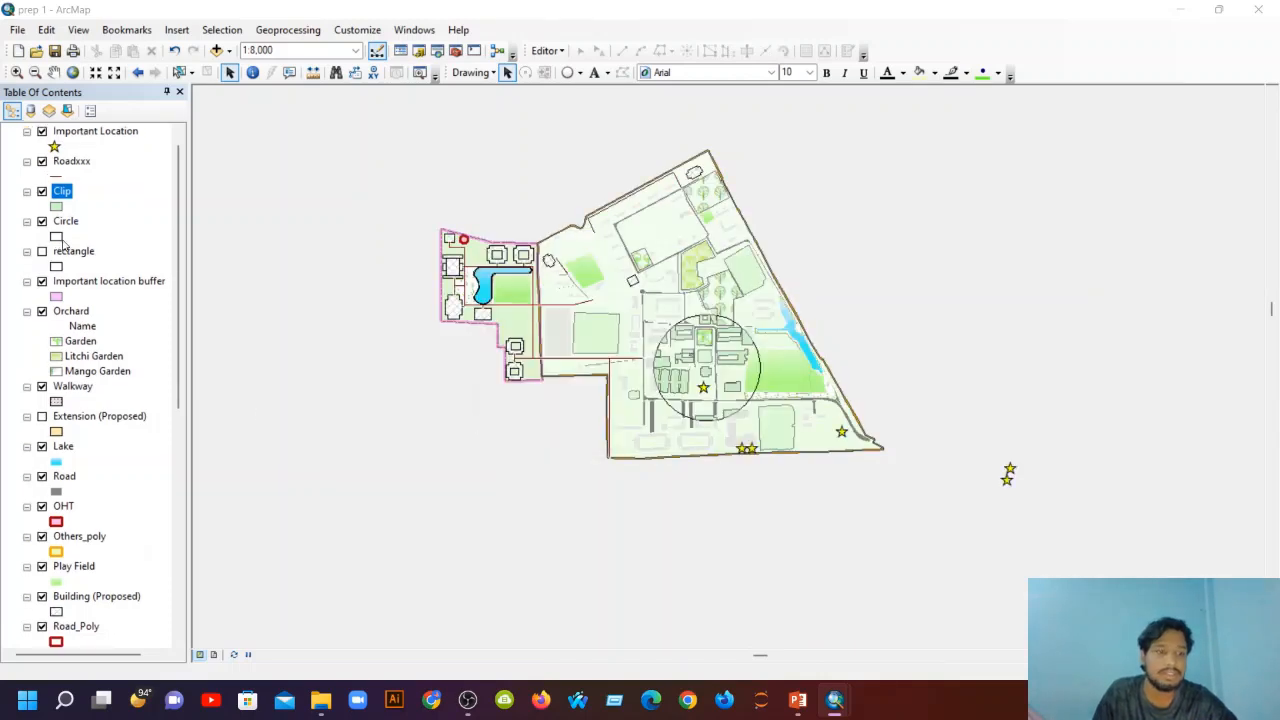
Apply the Biohazard Overlay symbol to the Clip layer and inspect the clipped buildings inside the circle.
scroll(63, 247, up, 1)
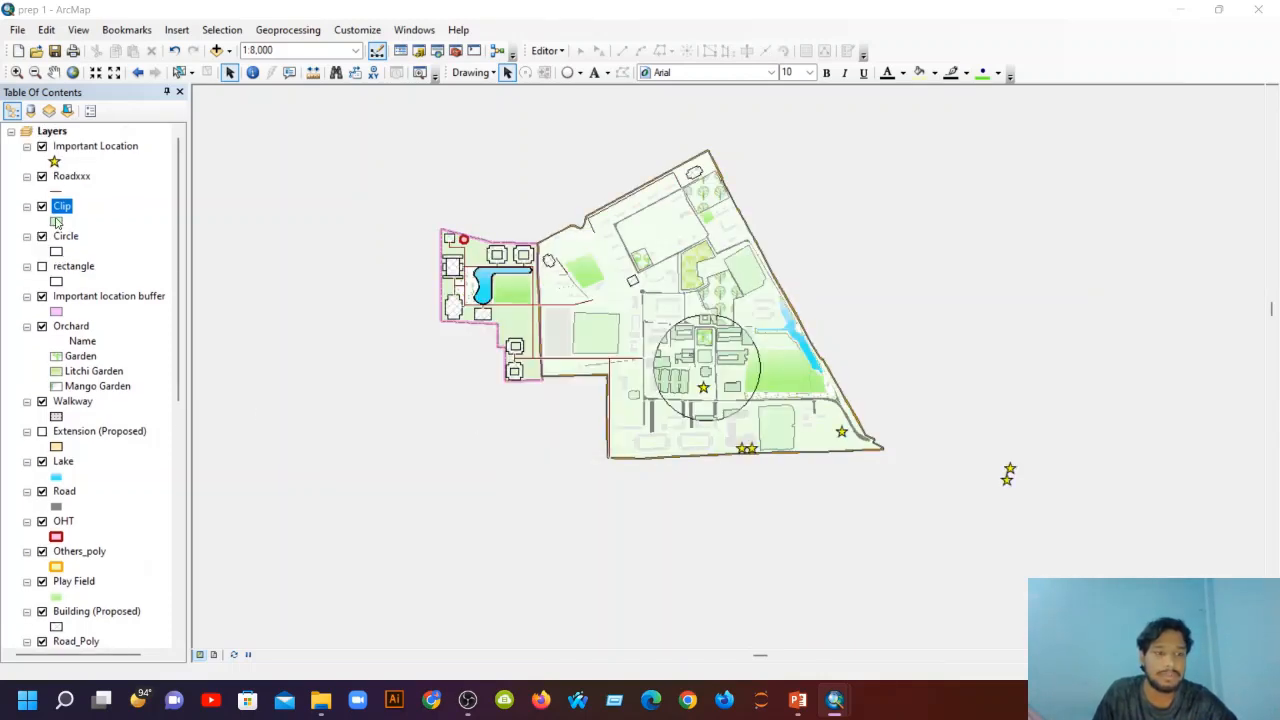
click(56, 221)
scroll(826, 429, down, 10)
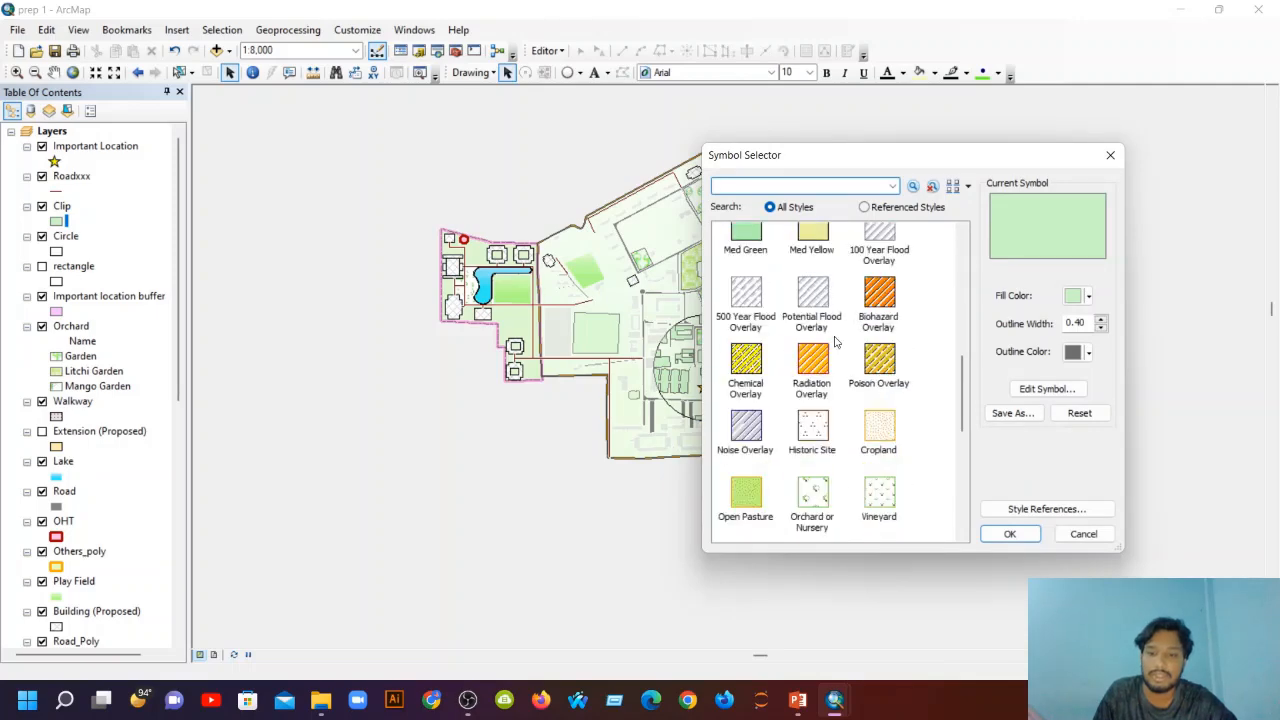
click(869, 298)
click(1009, 535)
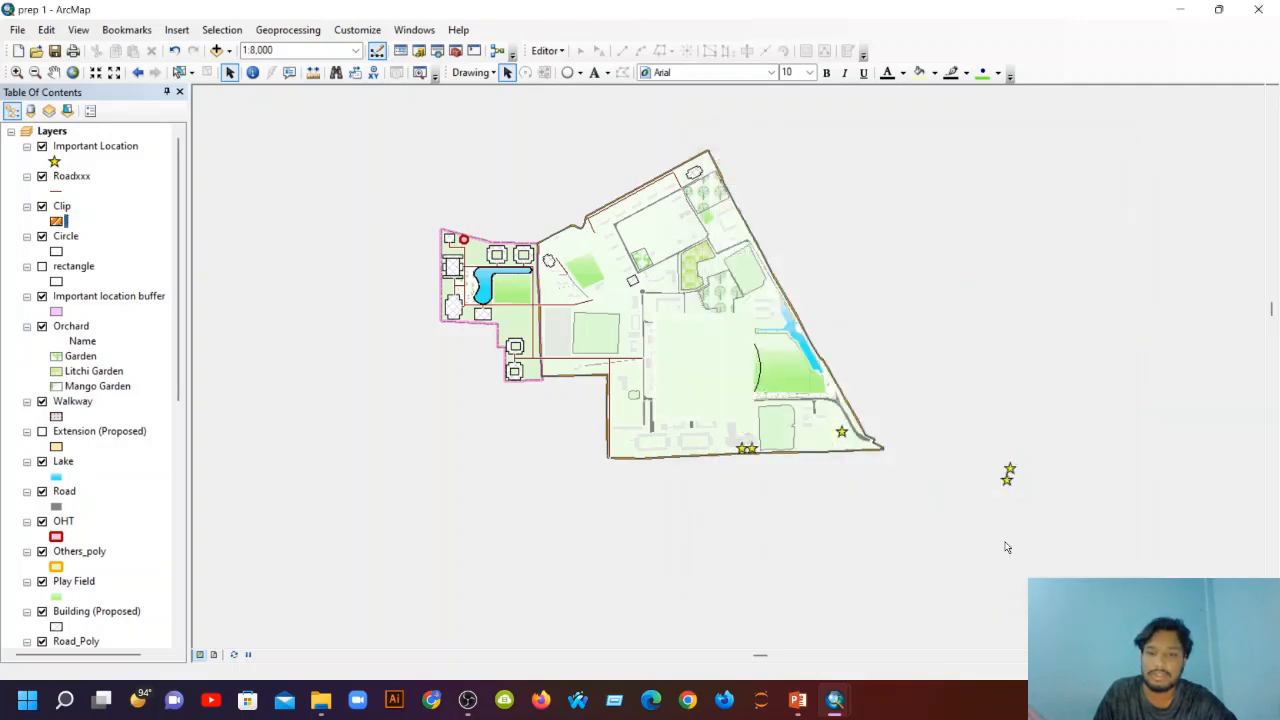
scroll(727, 425, up, 2)
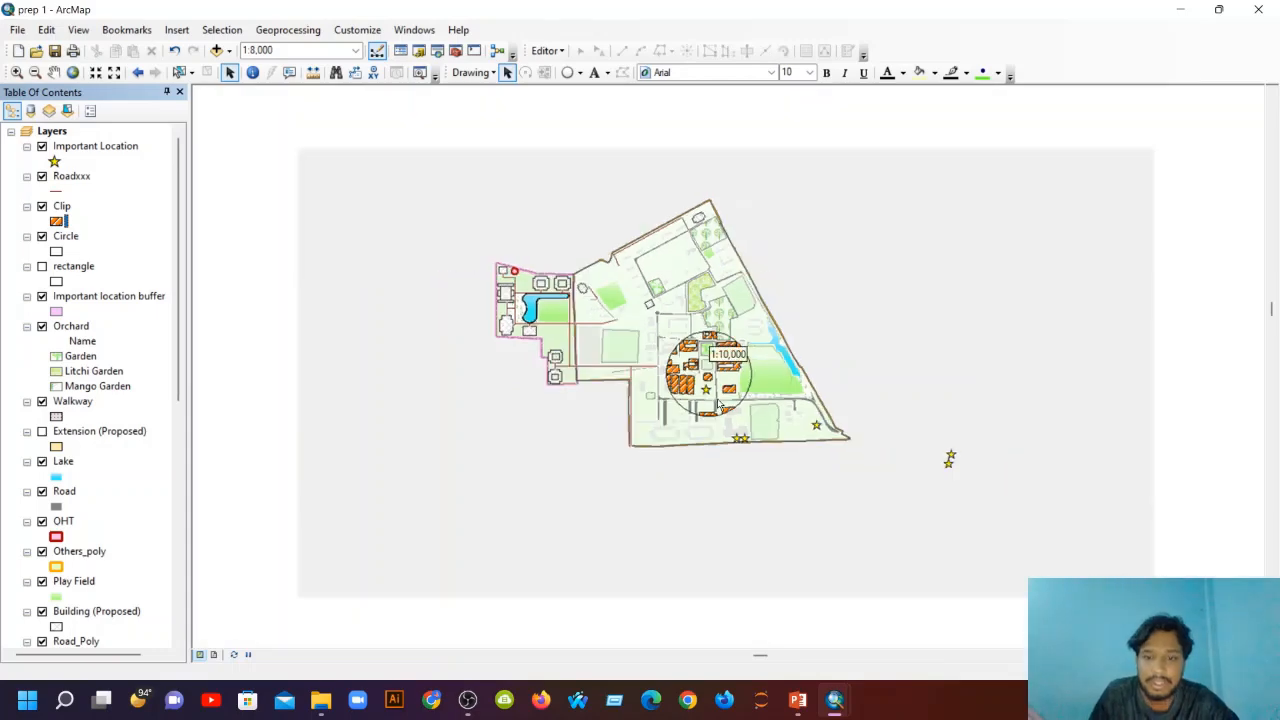
scroll(735, 400, up, 1)
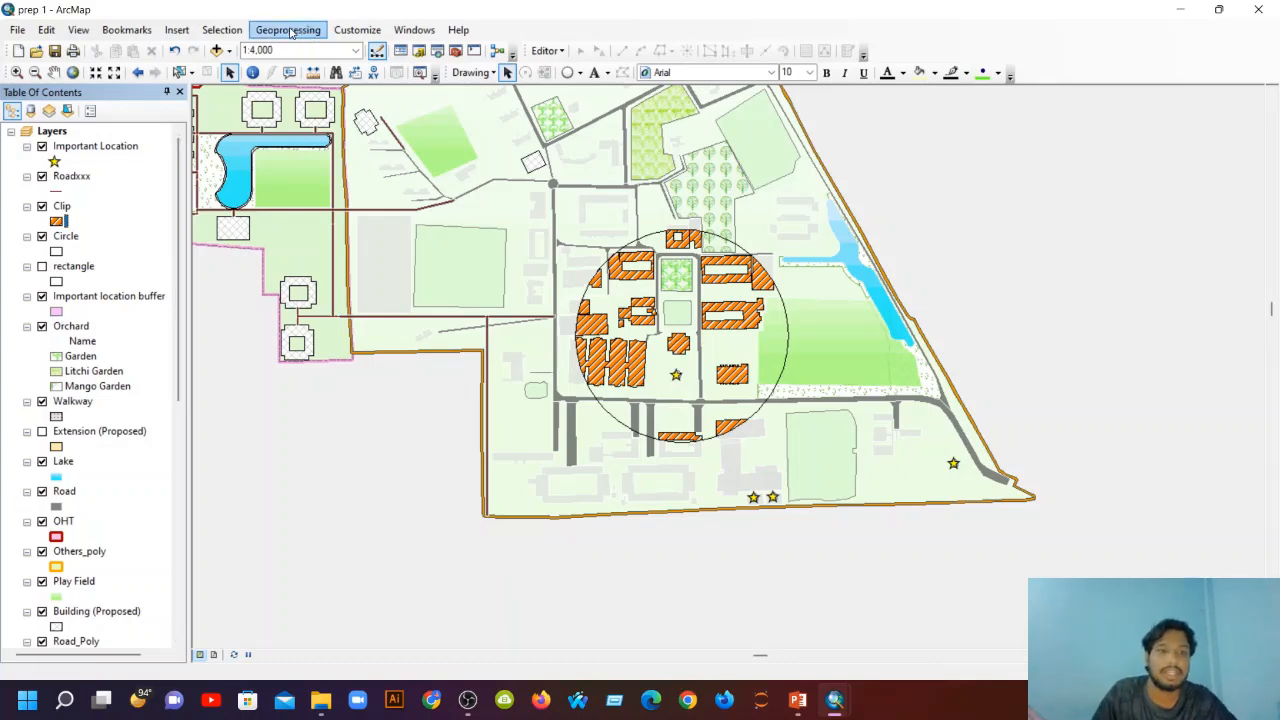
Turn on the rectangle layer so it shows on the map together with the circle.
click(27, 264)
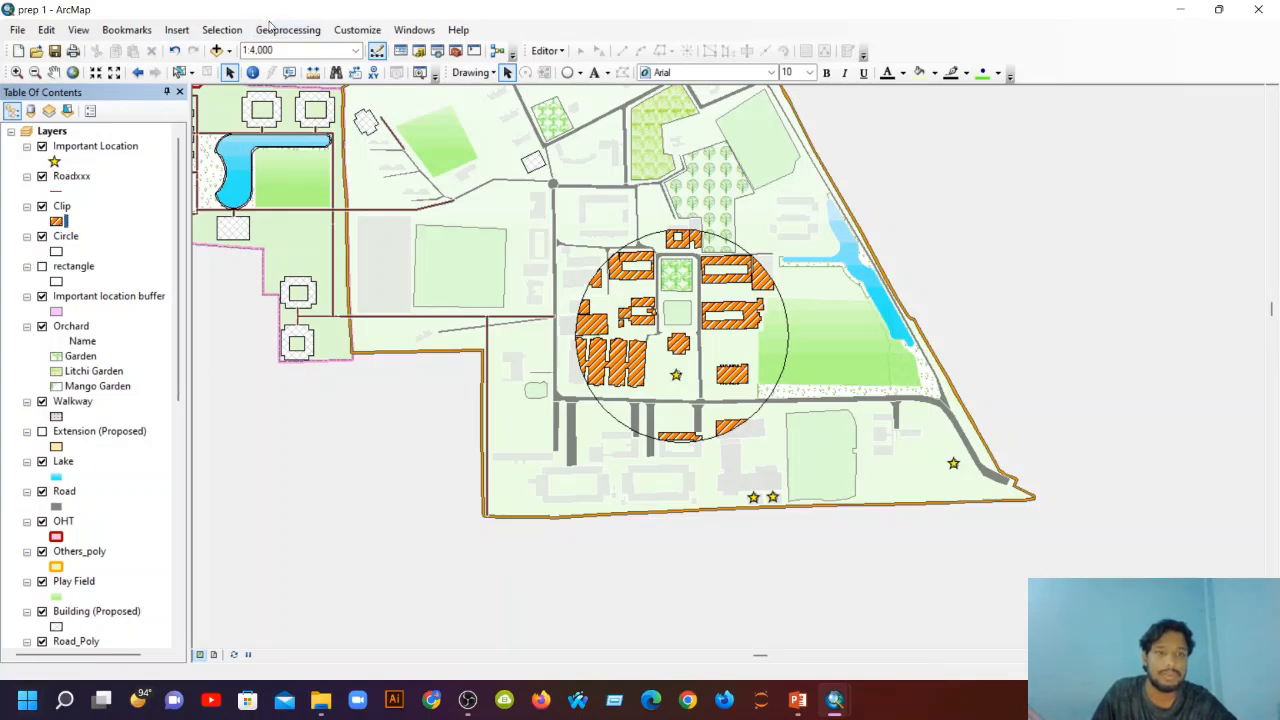
scroll(107, 232, down, 1)
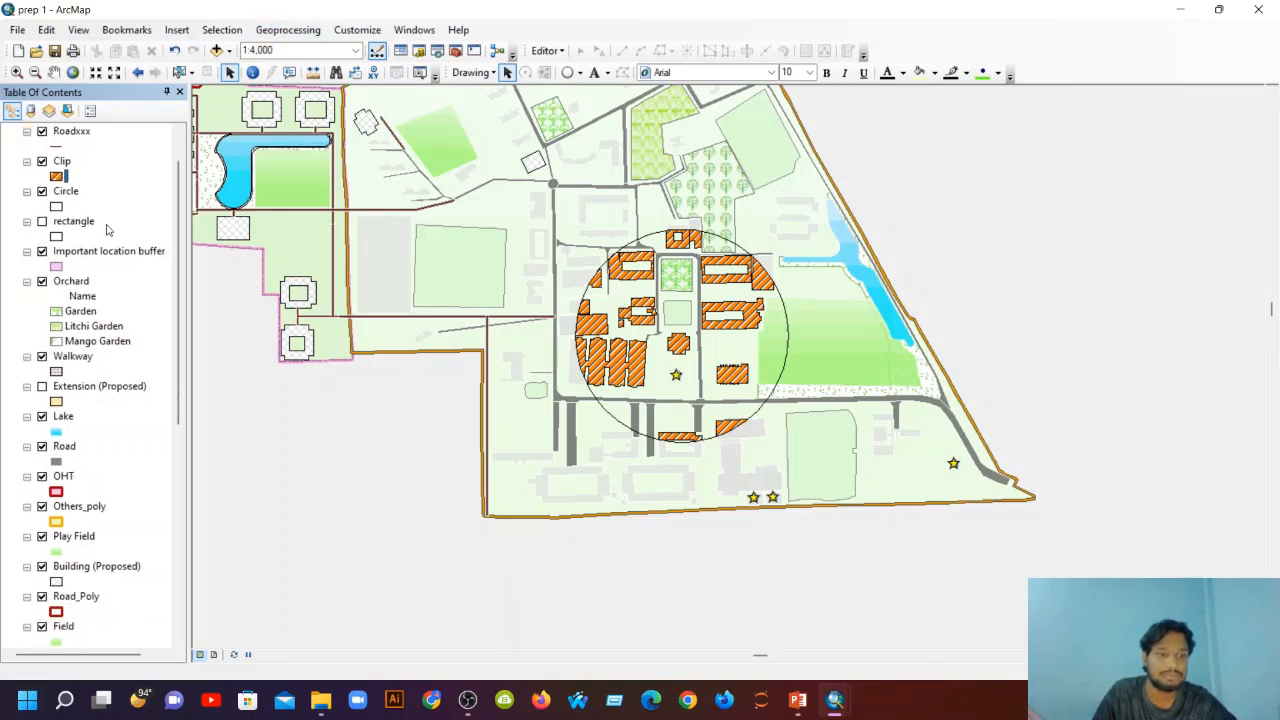
click(42, 221)
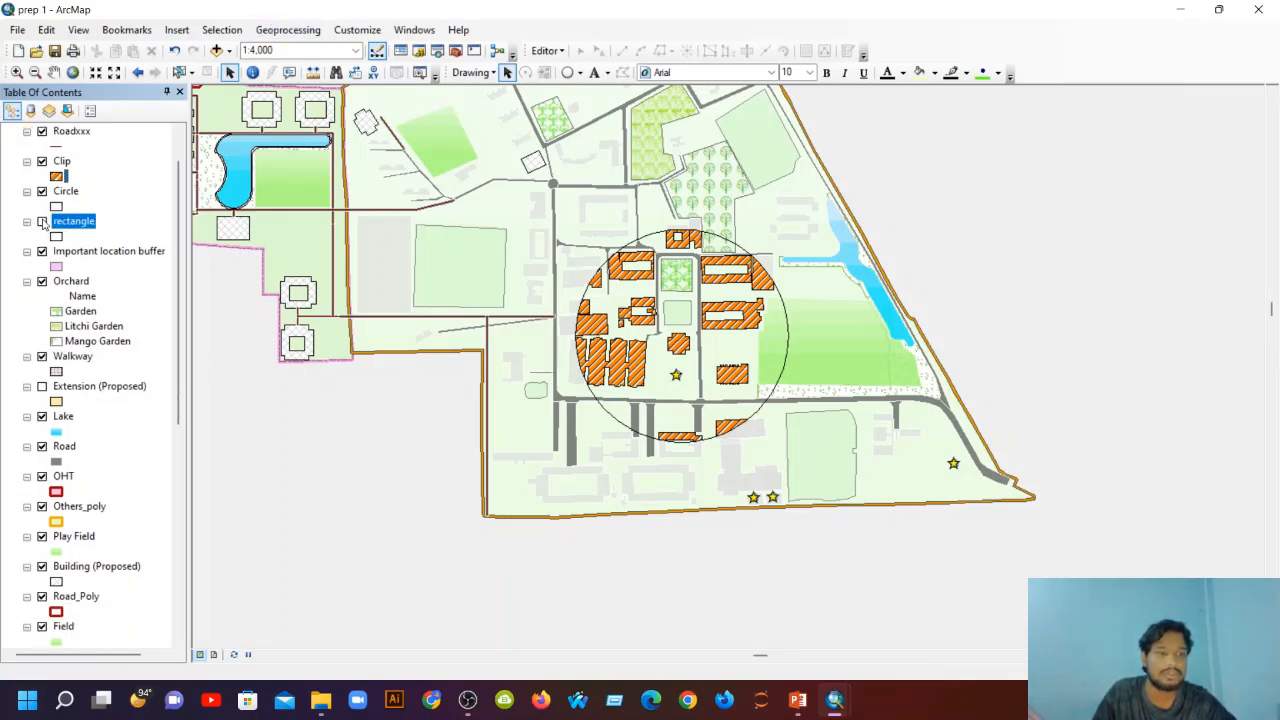
click(316, 32)
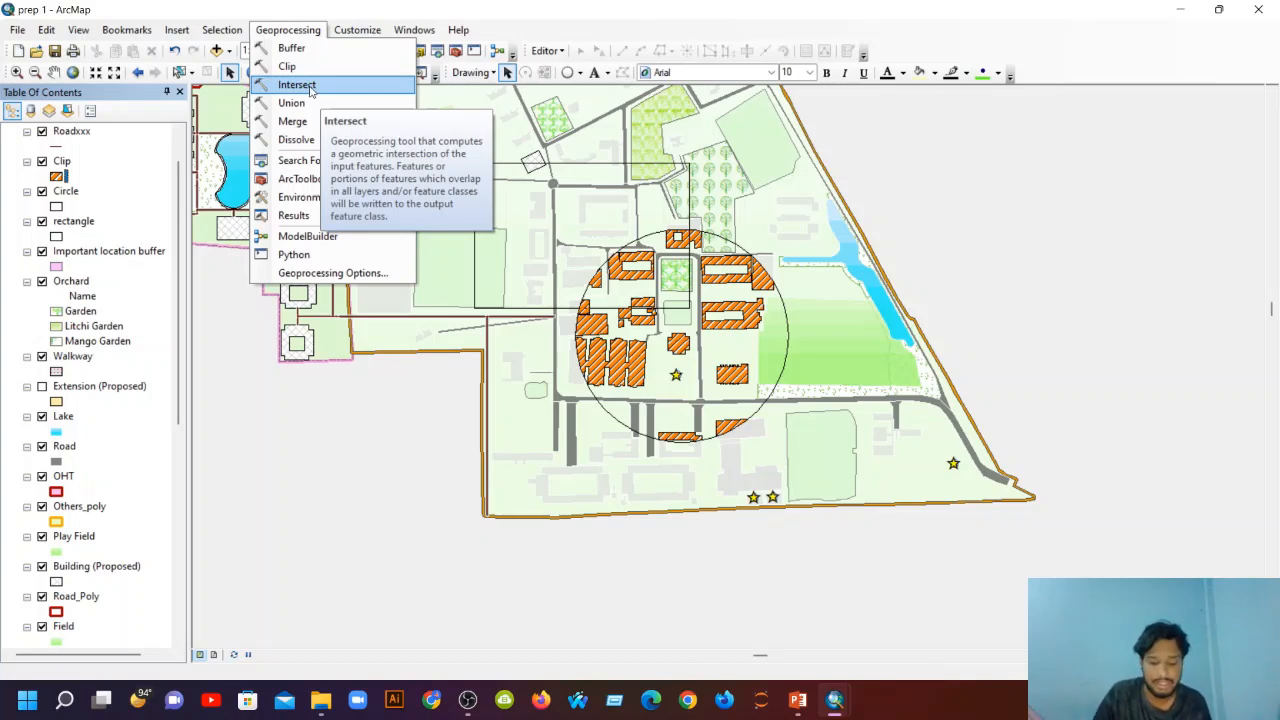
click(355, 31)
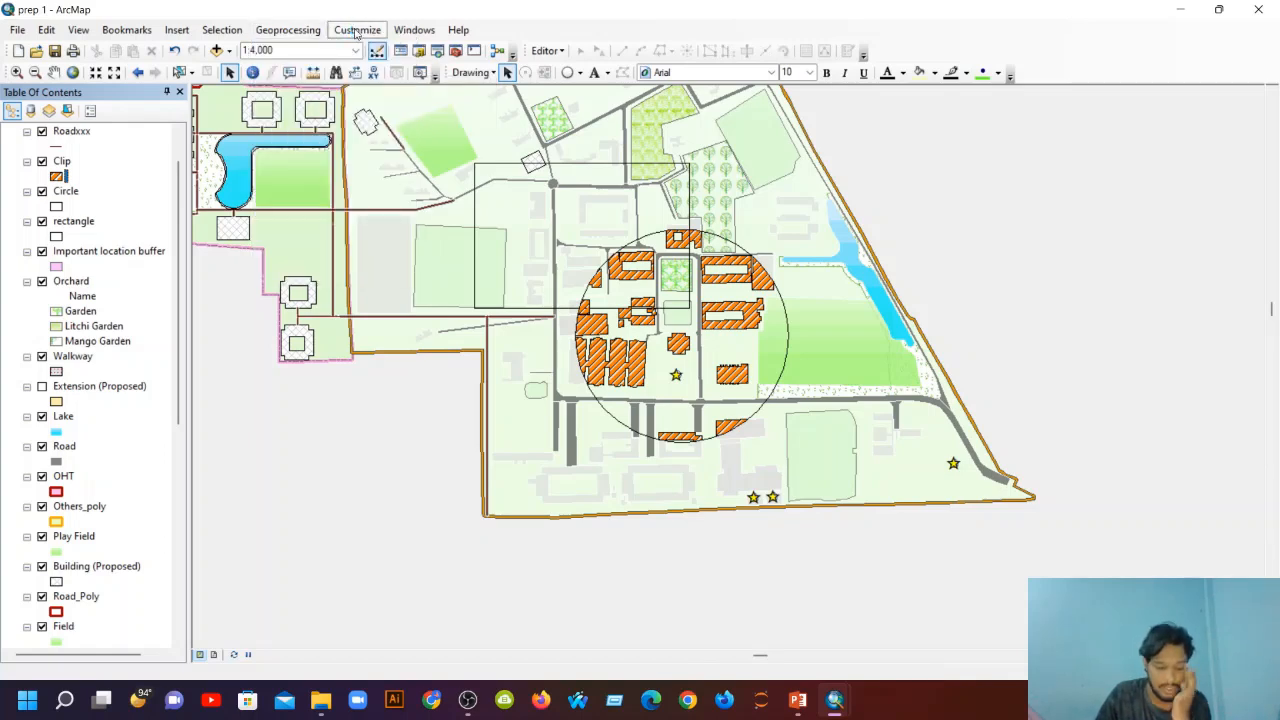
click(355, 32)
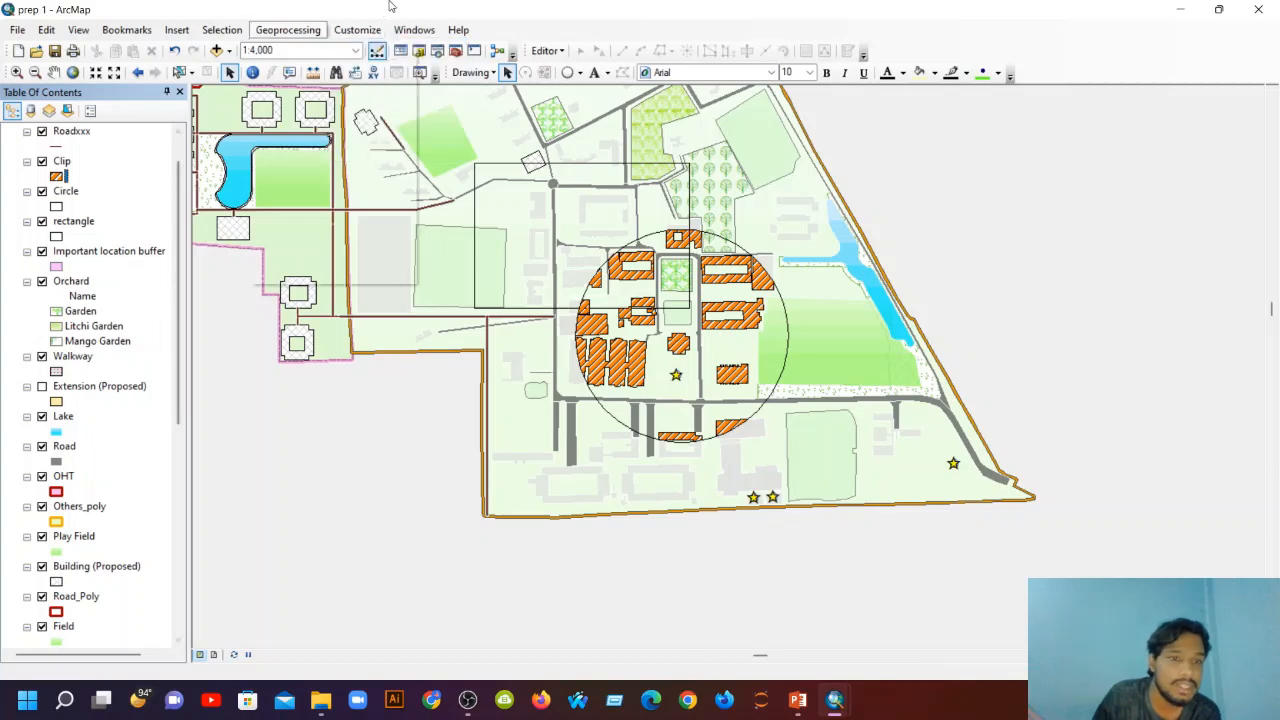
Start the Intersect tool and add the rectangle and Circle layers as its input features.
click(288, 30)
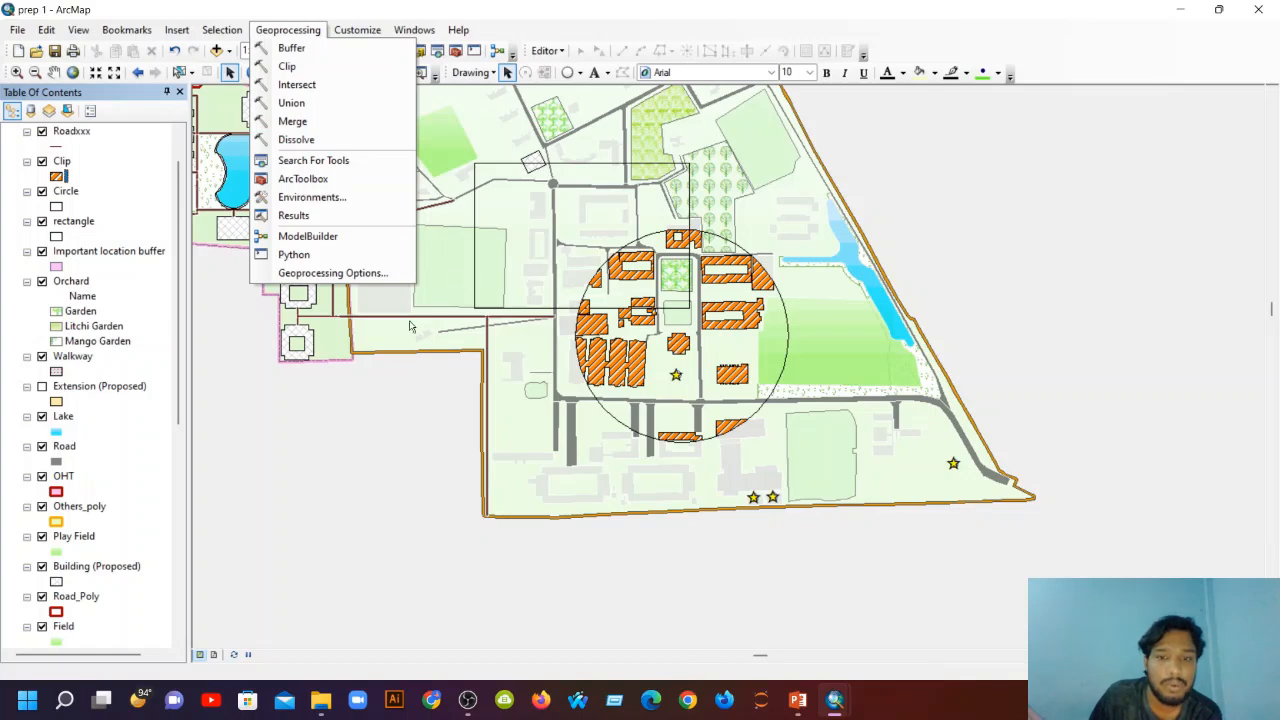
click(345, 88)
drag(569, 252, 667, 327)
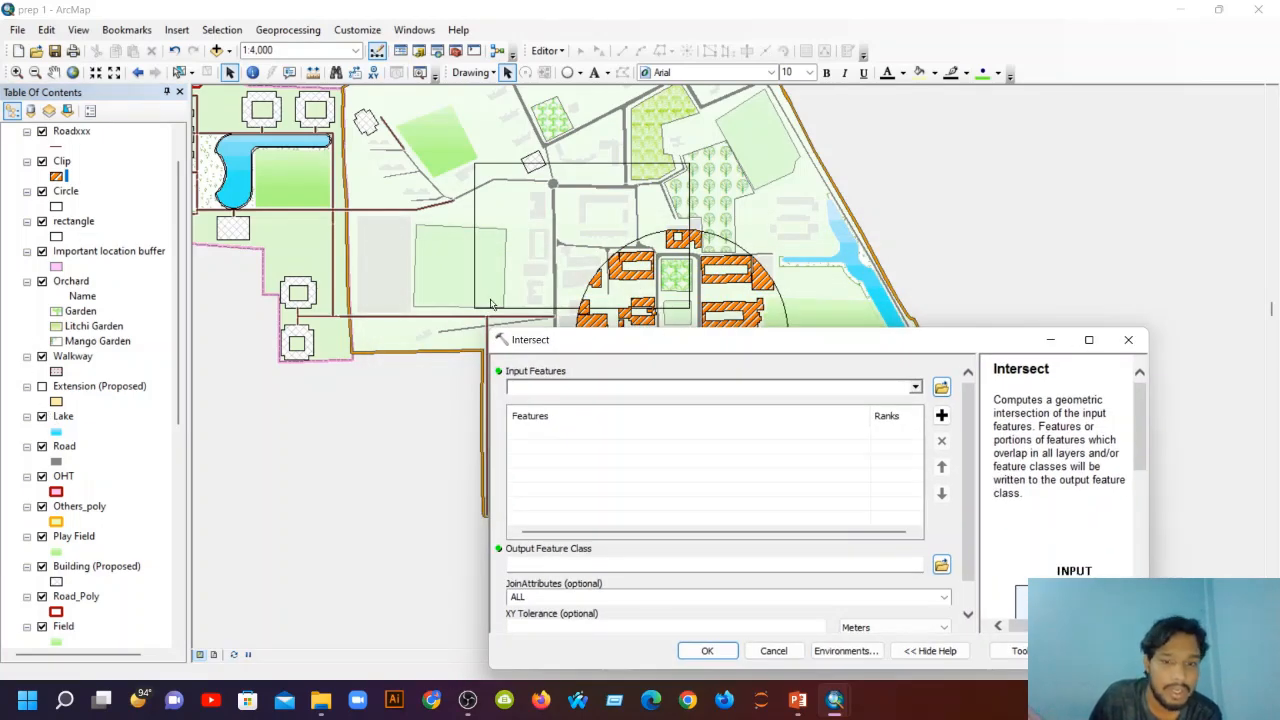
click(778, 391)
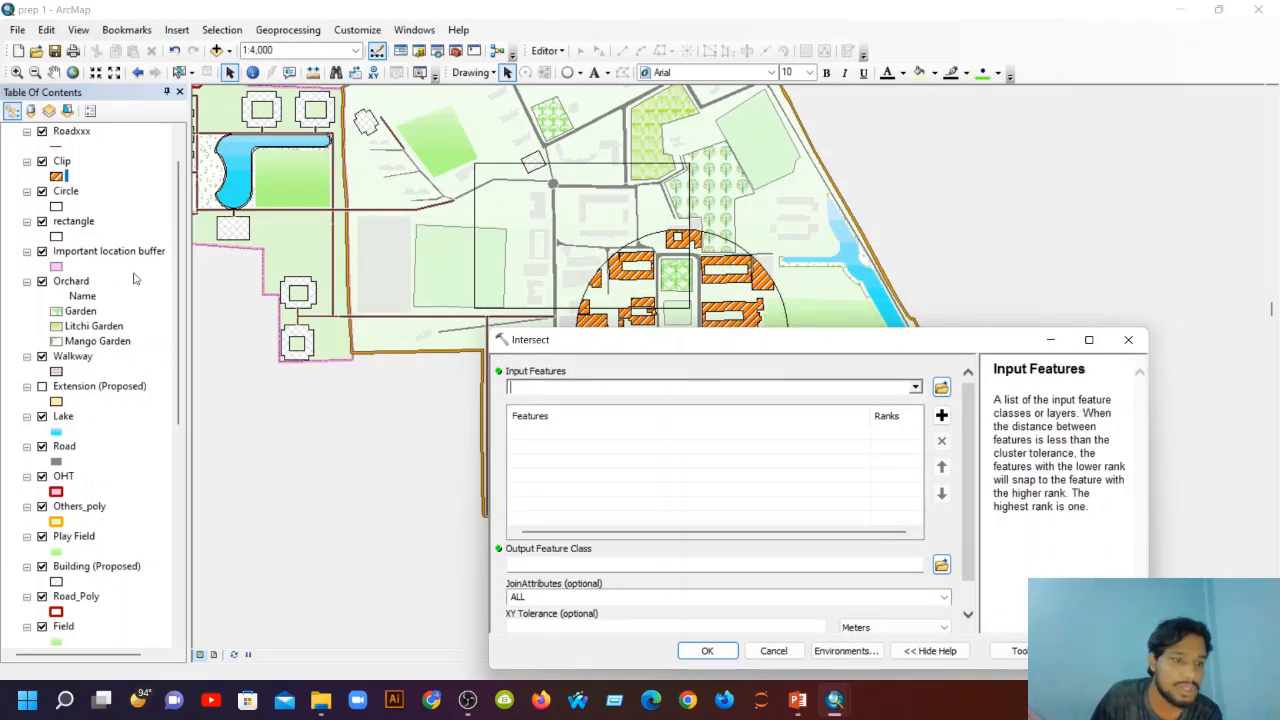
drag(74, 223, 846, 394)
drag(72, 199, 722, 395)
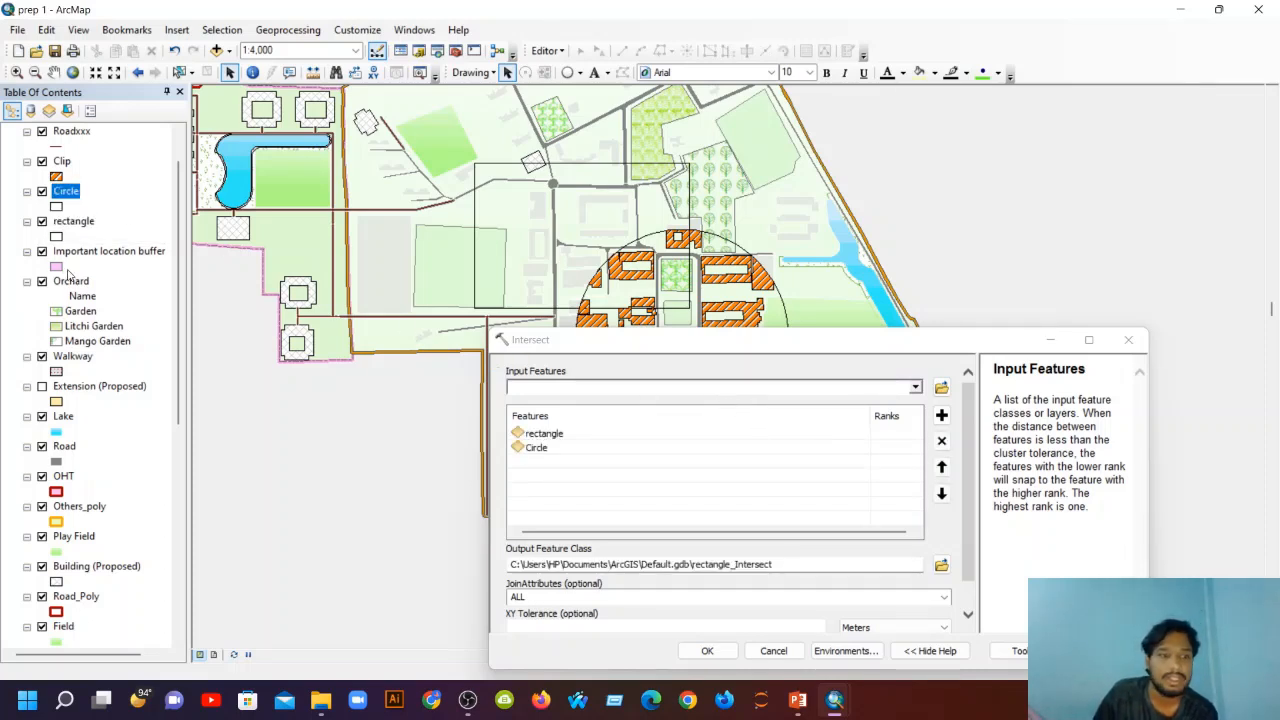
Run the intersection with the default output feature class and dismiss its completion report.
drag(634, 339, 685, 193)
click(766, 508)
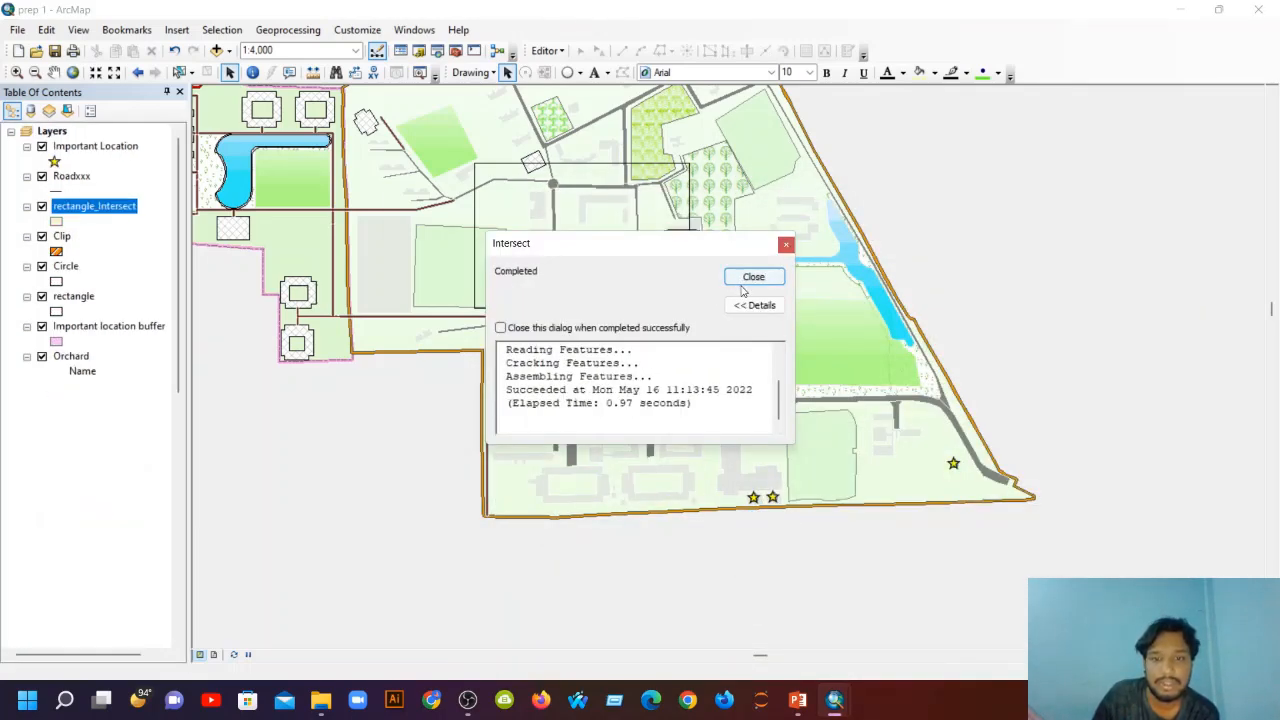
click(753, 278)
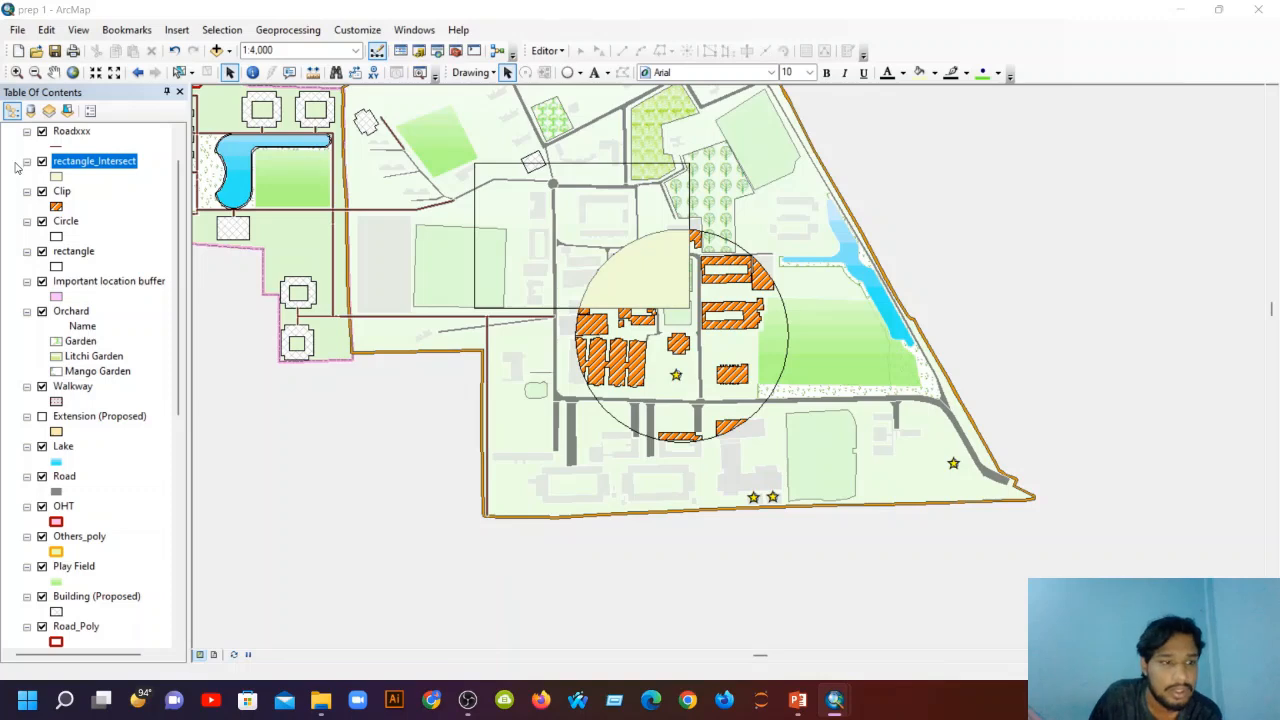
Change the rectangle_Intersect layer's symbol to the Coral fill.
click(56, 177)
scroll(830, 440, down, 3)
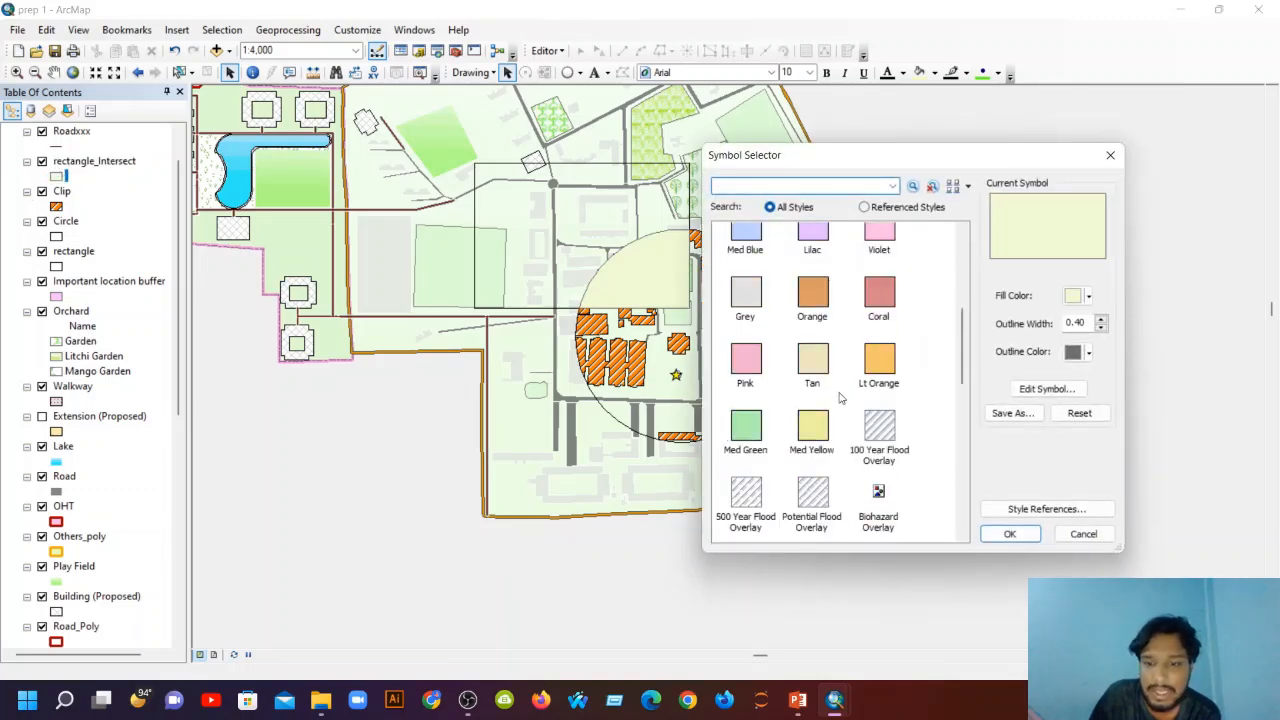
click(812, 293)
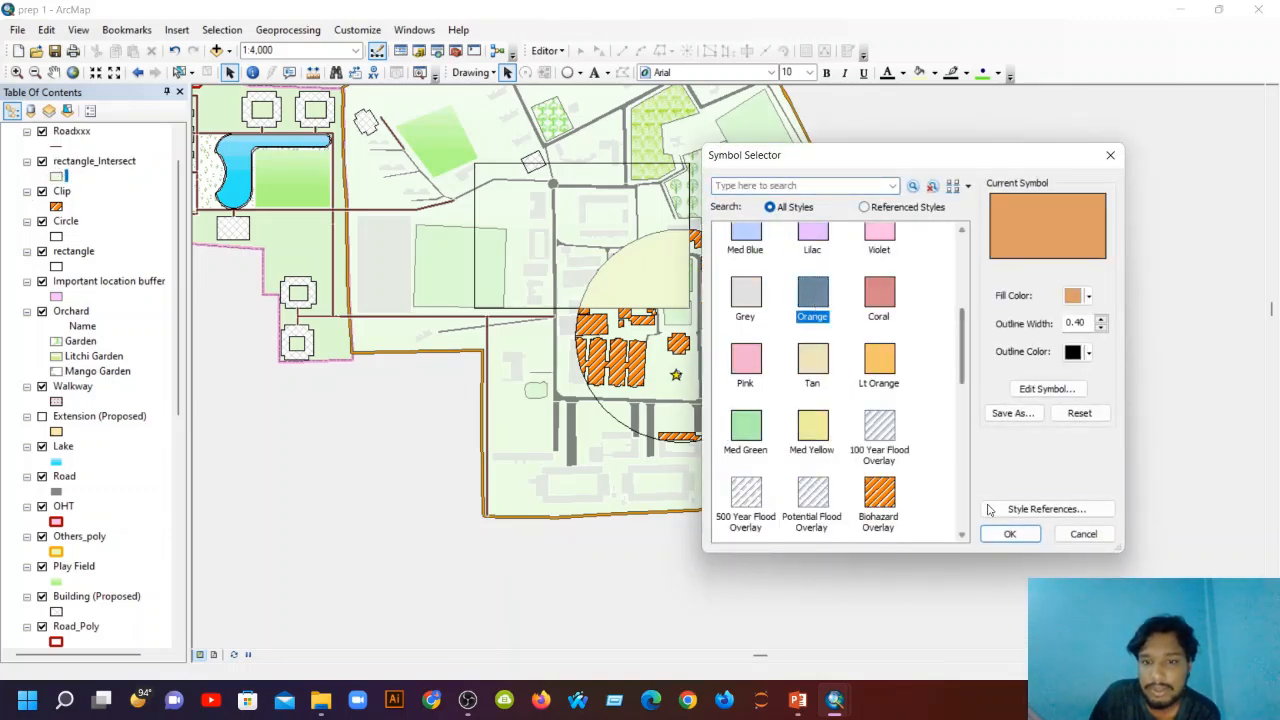
click(867, 296)
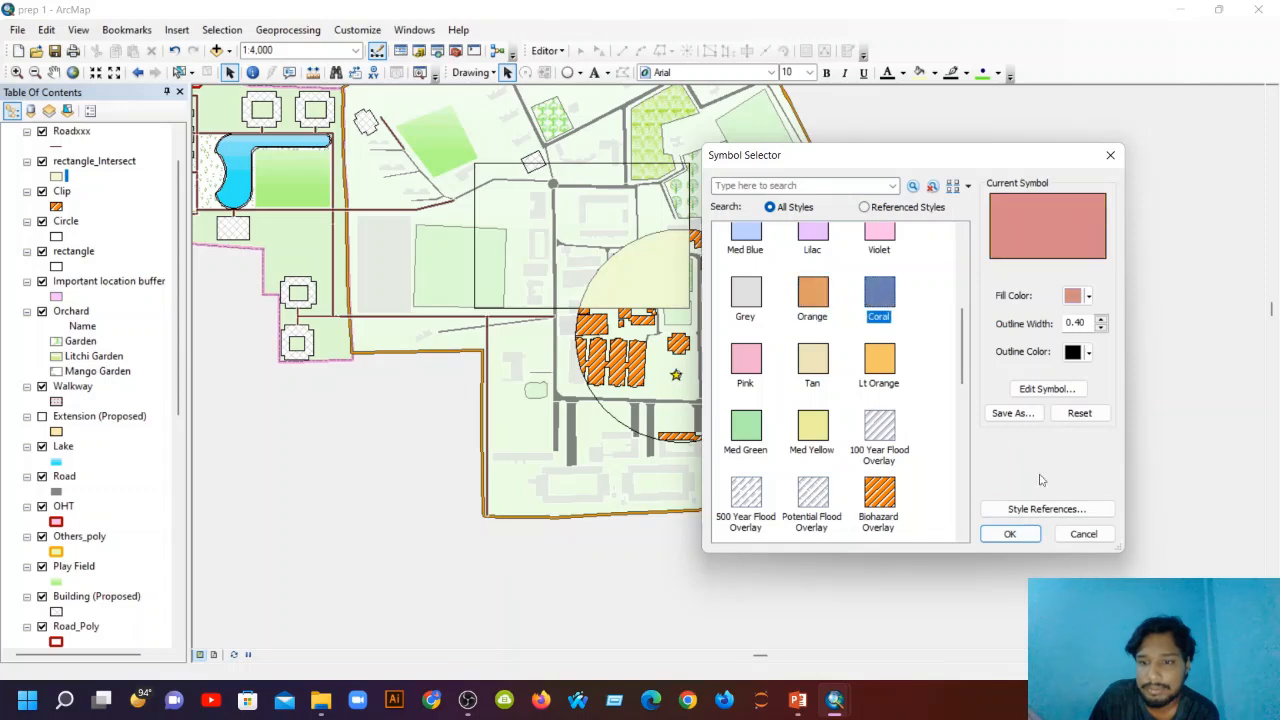
click(1010, 533)
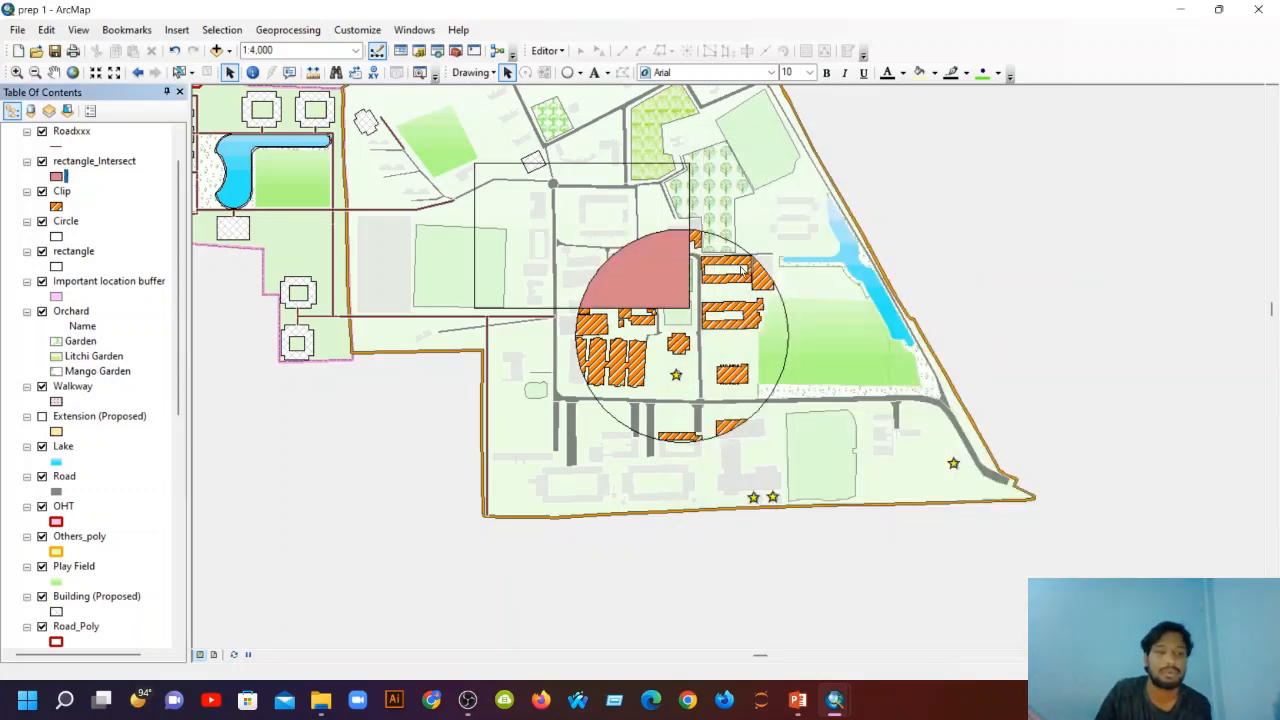
Run the Union tool on the rectangle_Intersect and Clip layers, keeping the default output feature class.
scroll(38, 353, up, 2)
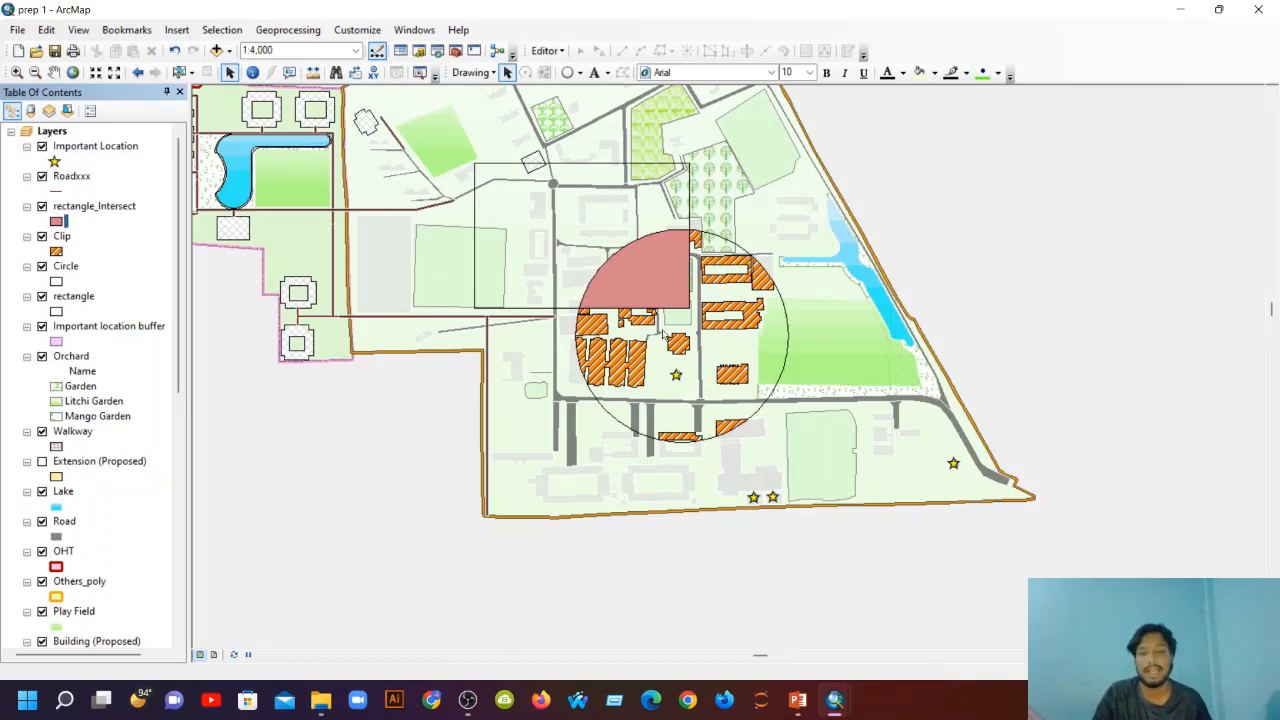
click(290, 30)
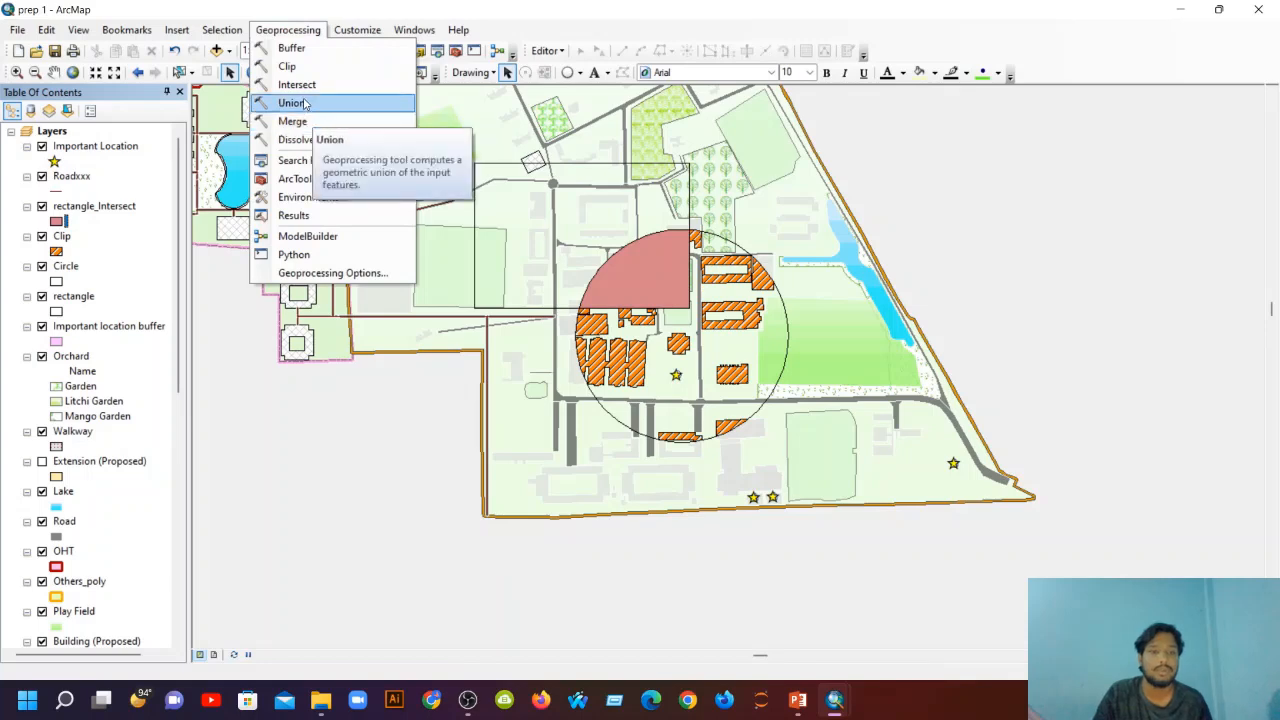
click(312, 103)
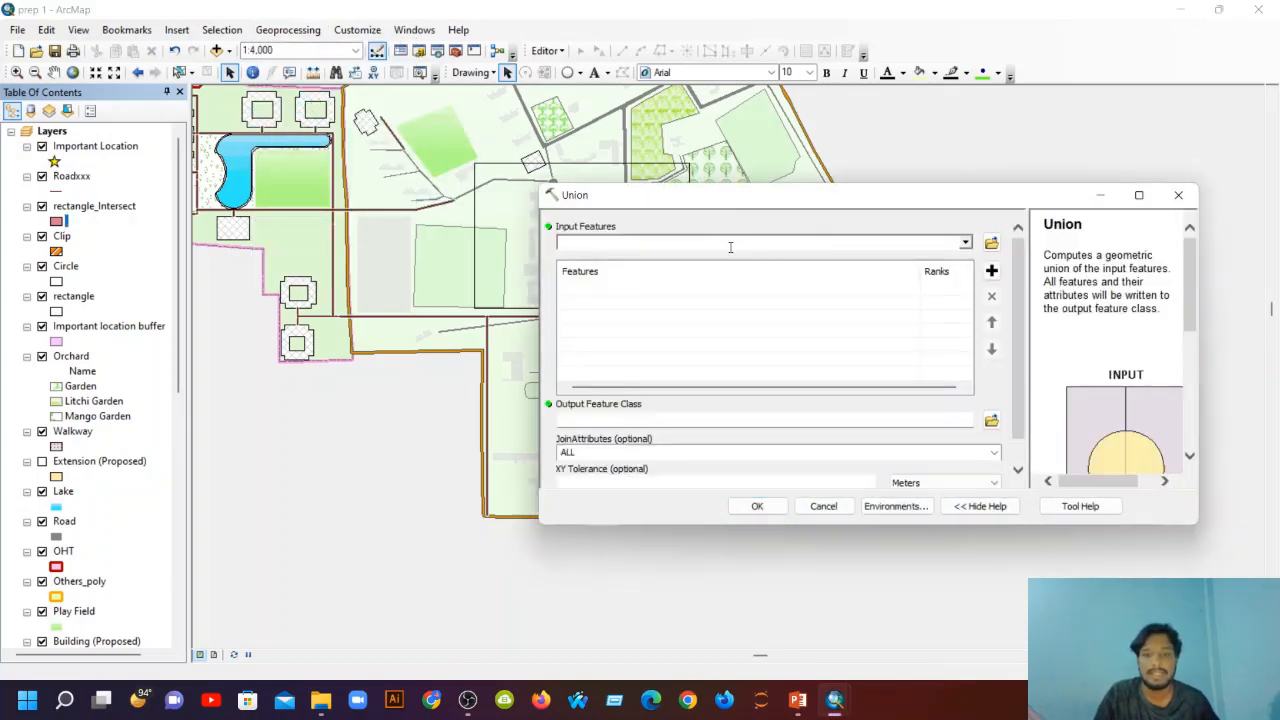
click(731, 245)
click(88, 208)
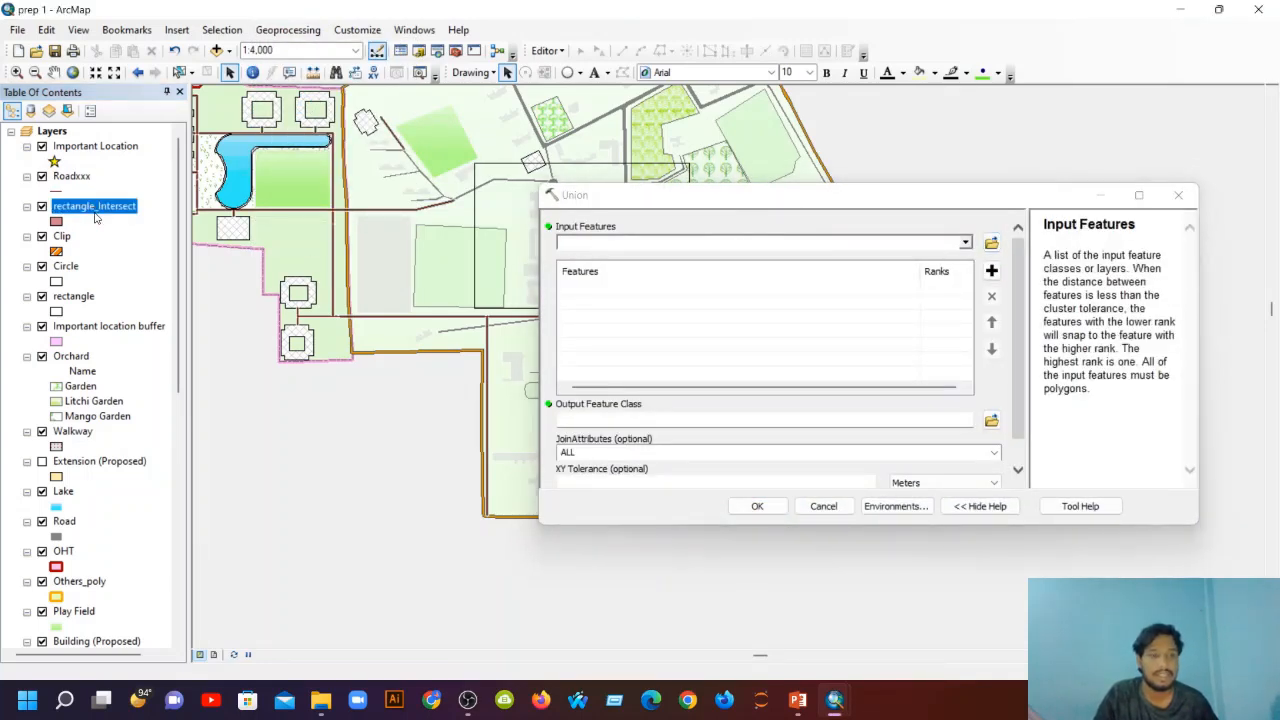
click(64, 265)
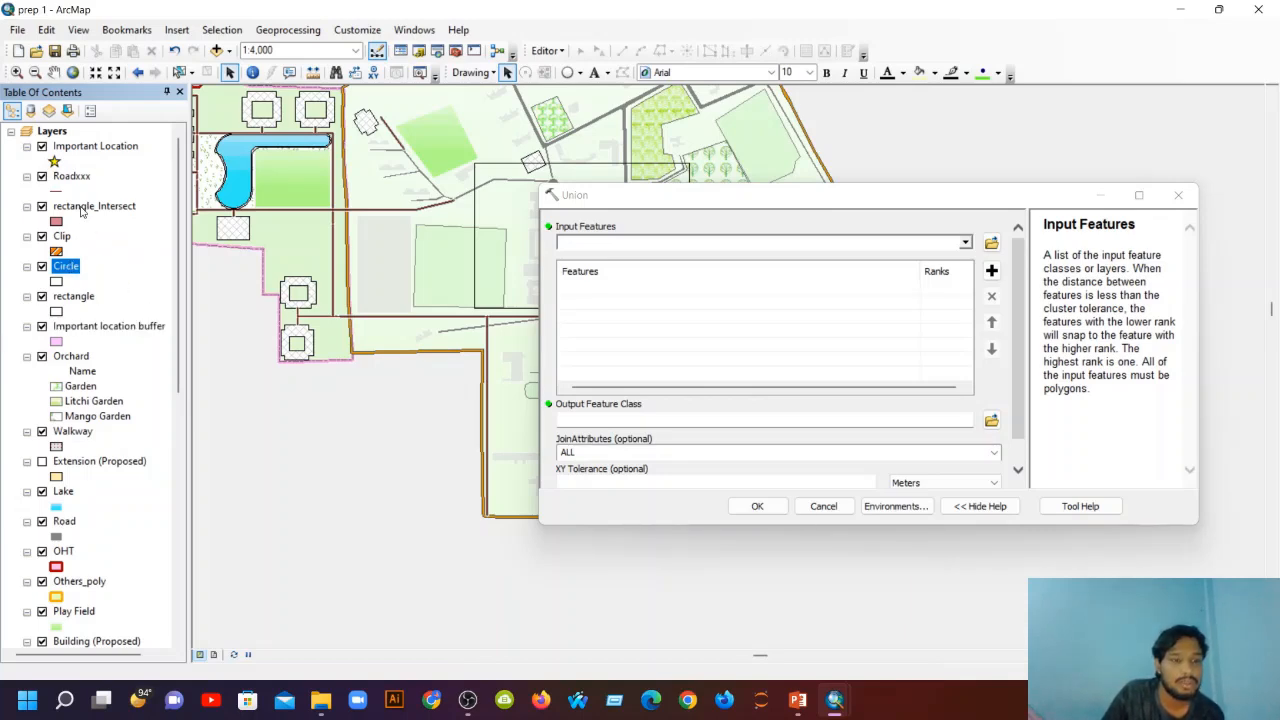
drag(82, 210, 710, 252)
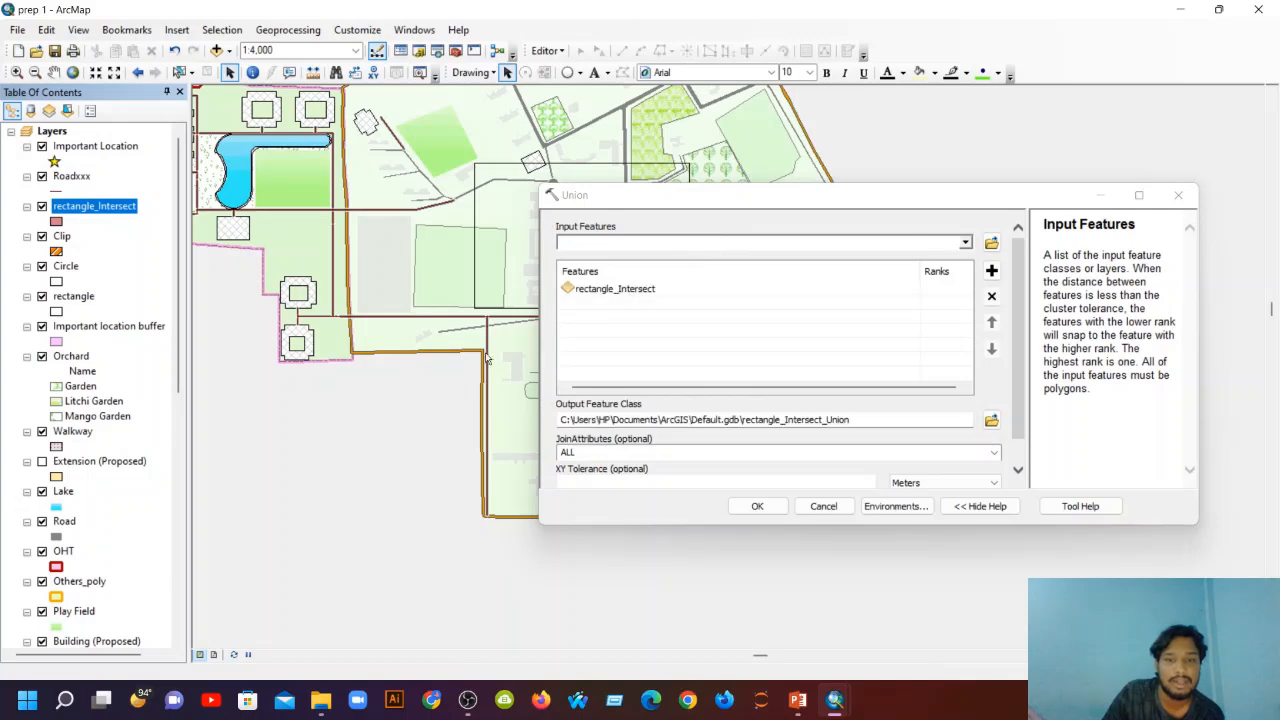
drag(63, 238, 689, 242)
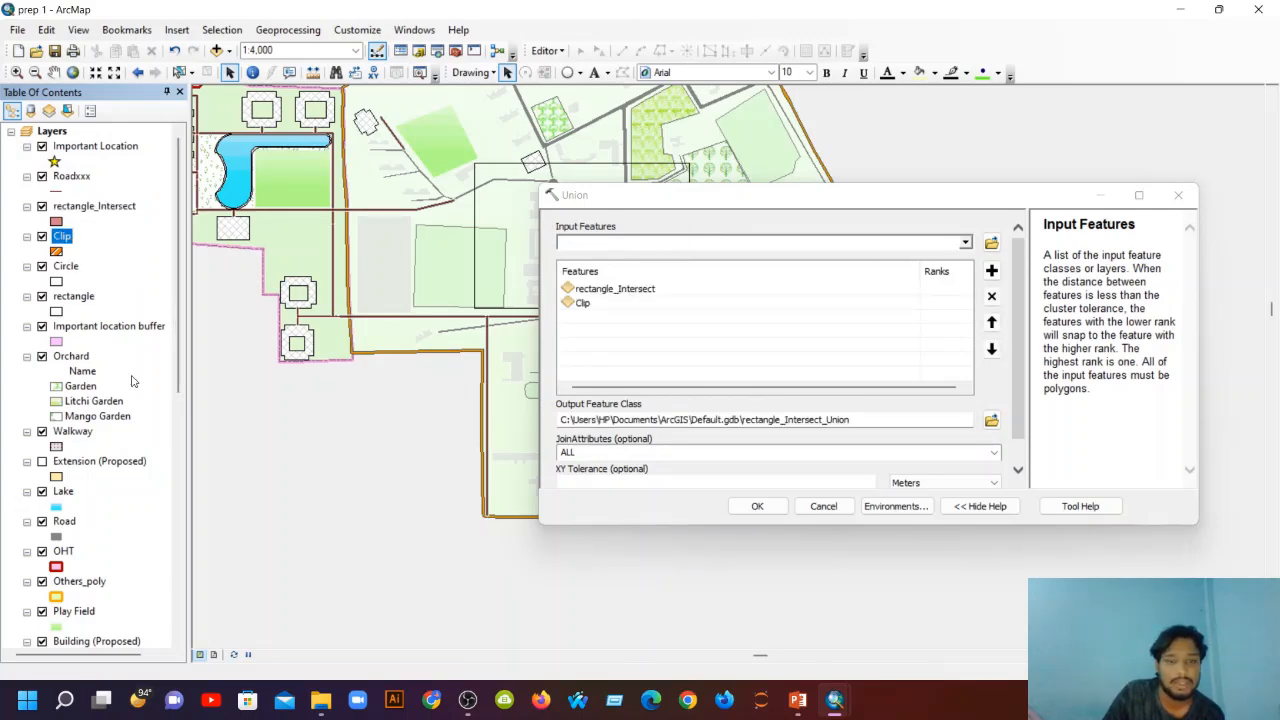
click(757, 506)
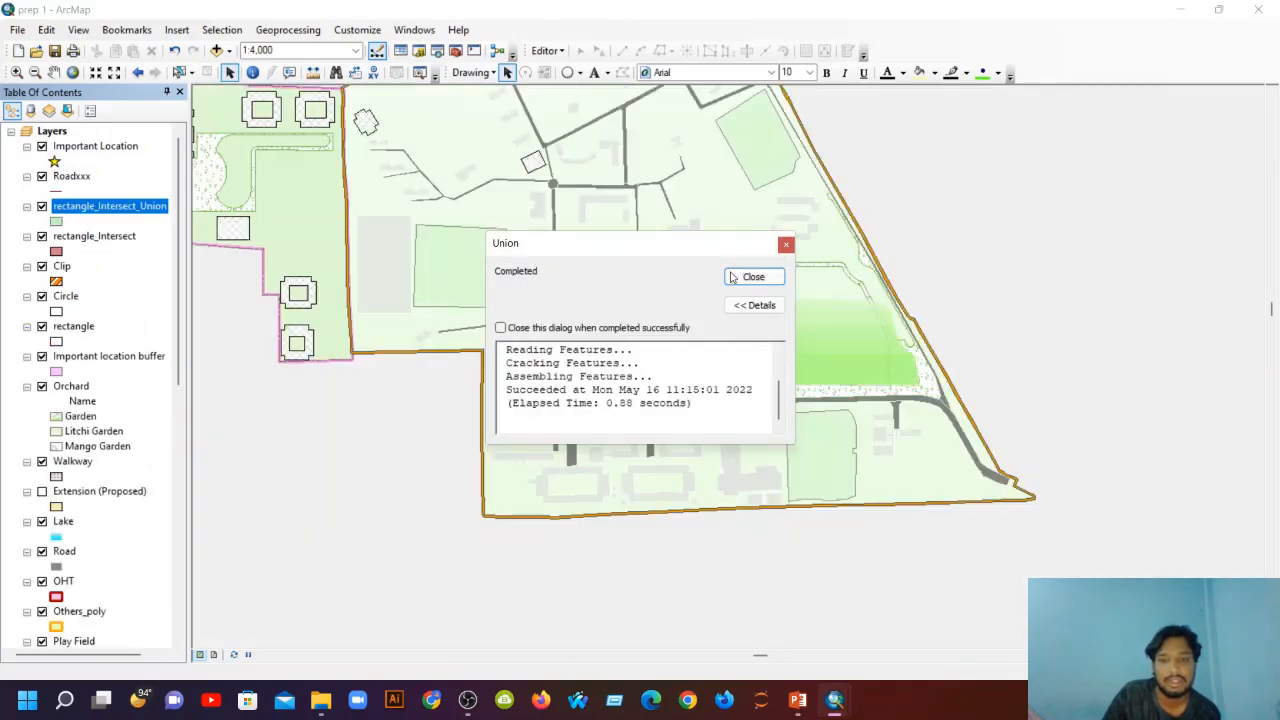
Dismiss the Union completion report and change the rectangle_Intersect_Union layer's symbol to Noise Overlay.
click(733, 277)
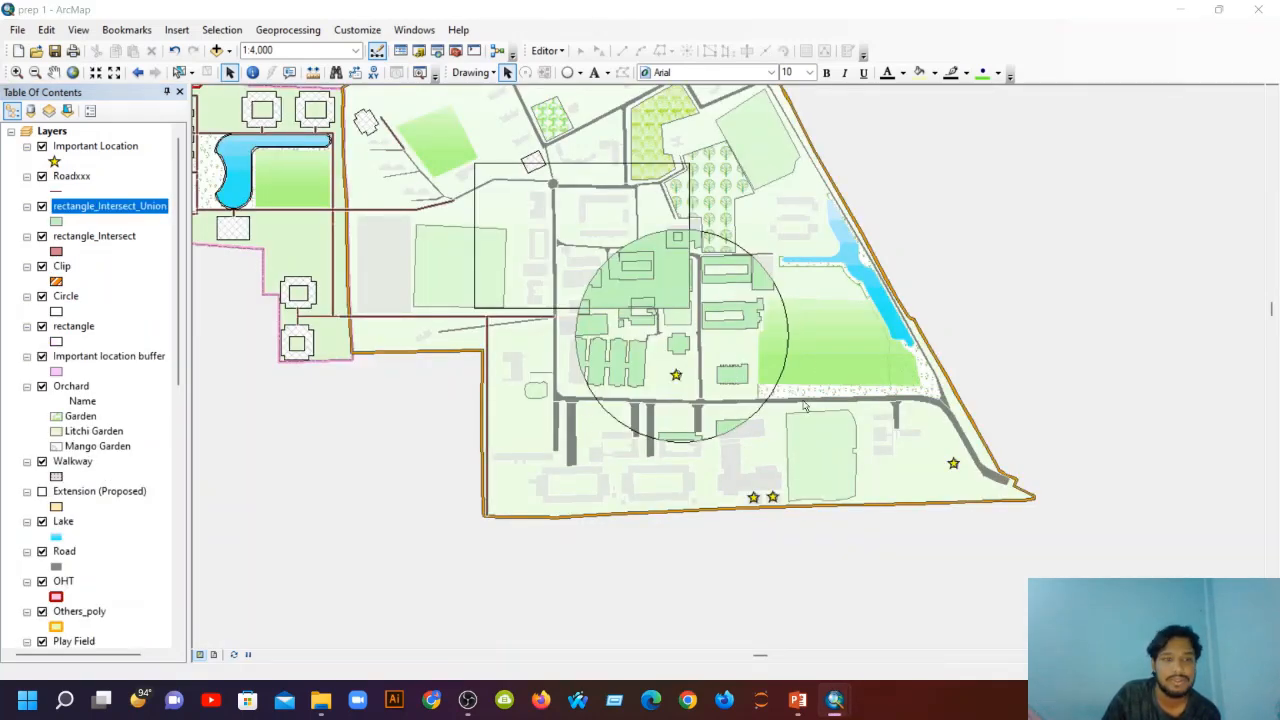
click(55, 223)
scroll(780, 410, down, 5)
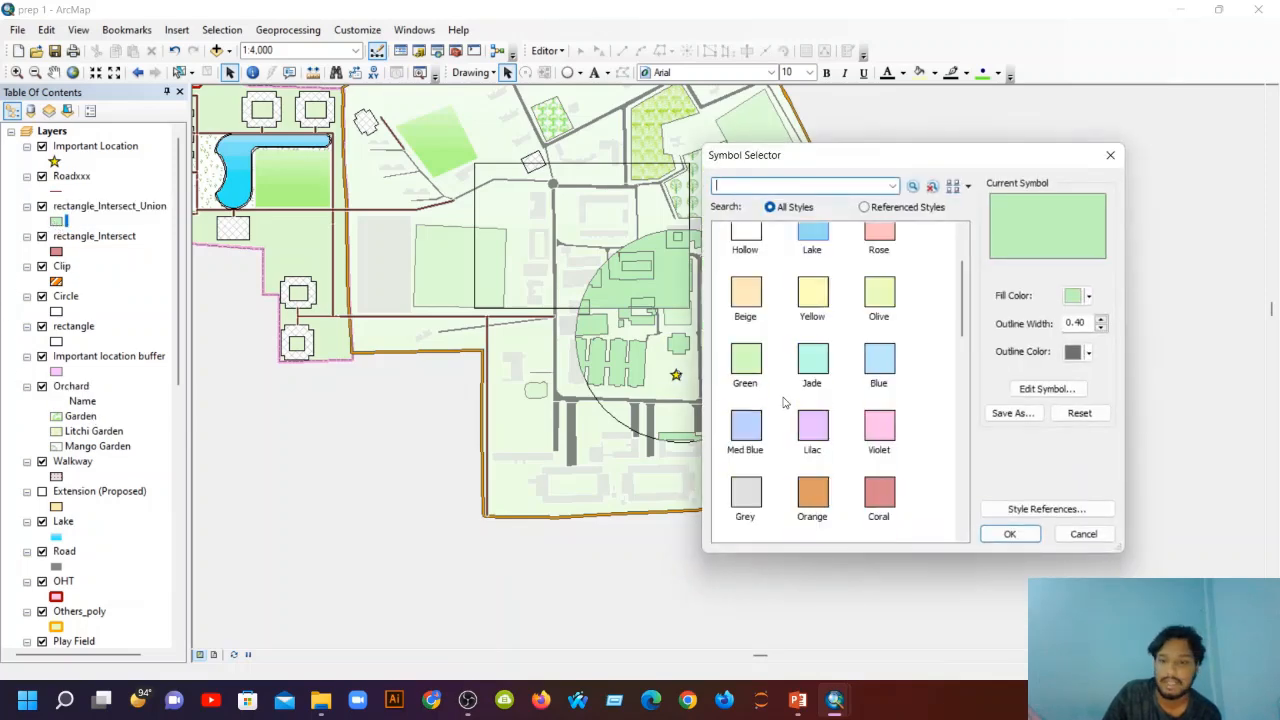
click(750, 430)
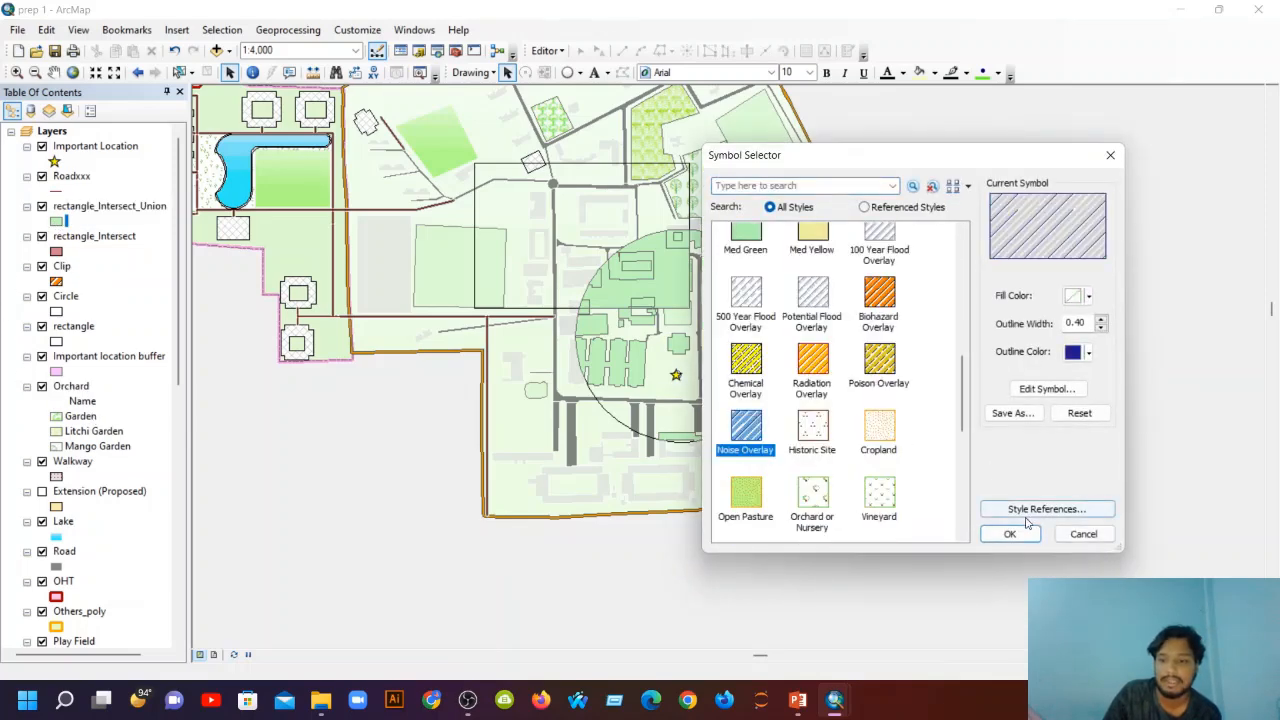
click(1012, 534)
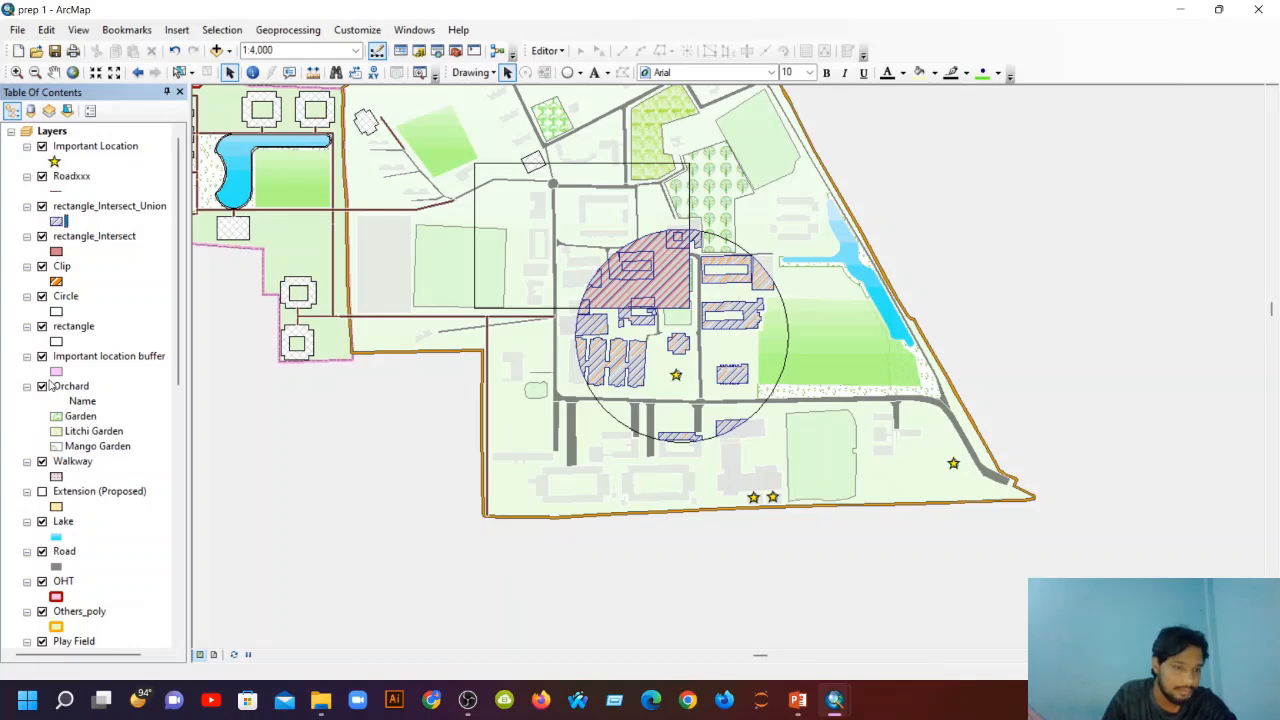
Hide the rectangle_Intersect, rectangle_Intersect_Union and Clip layers on the map.
click(43, 238)
click(42, 237)
click(42, 206)
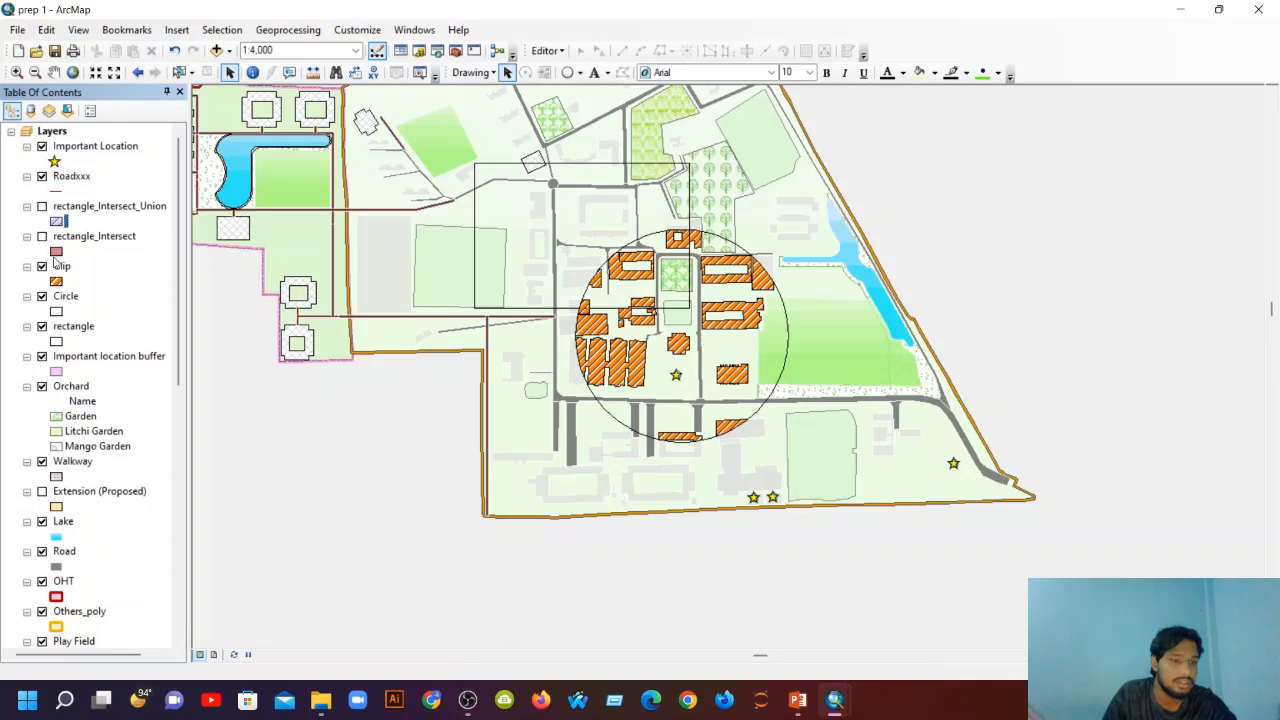
click(42, 267)
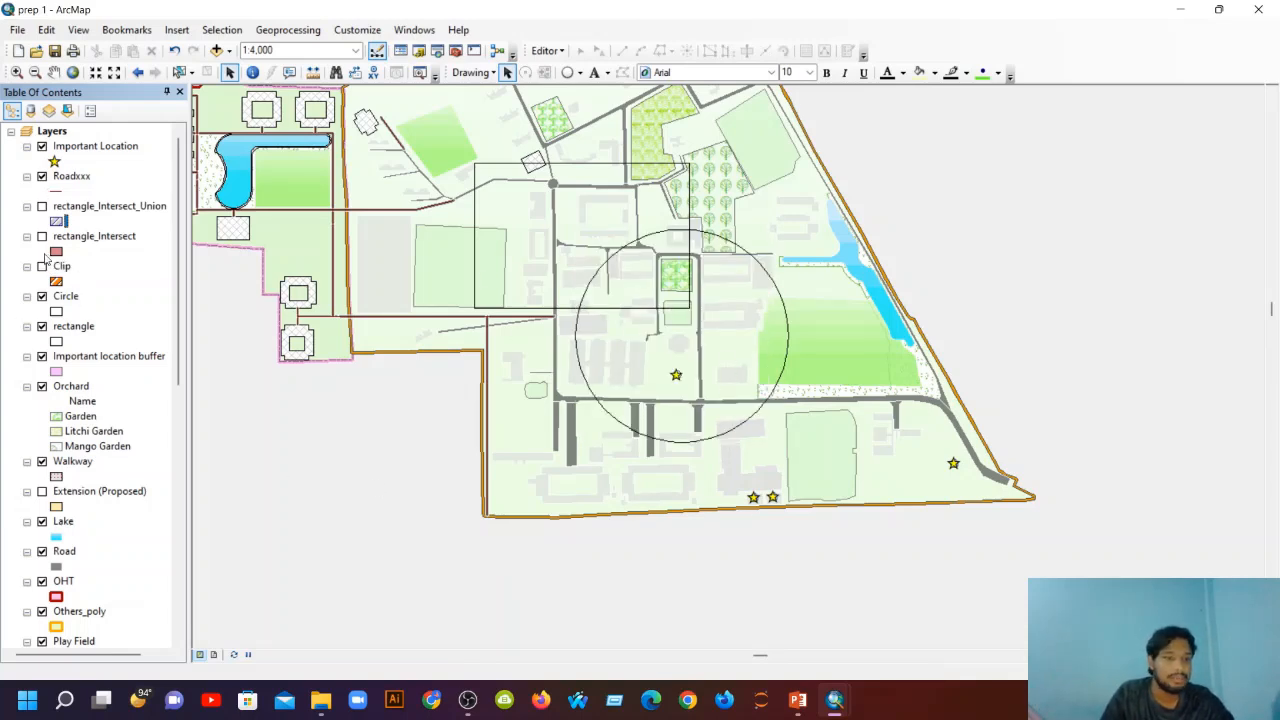
Show the rectangle_Intersect and rectangle_Intersect_Union layers again to compare them on the map, and hide both.
click(42, 237)
click(42, 207)
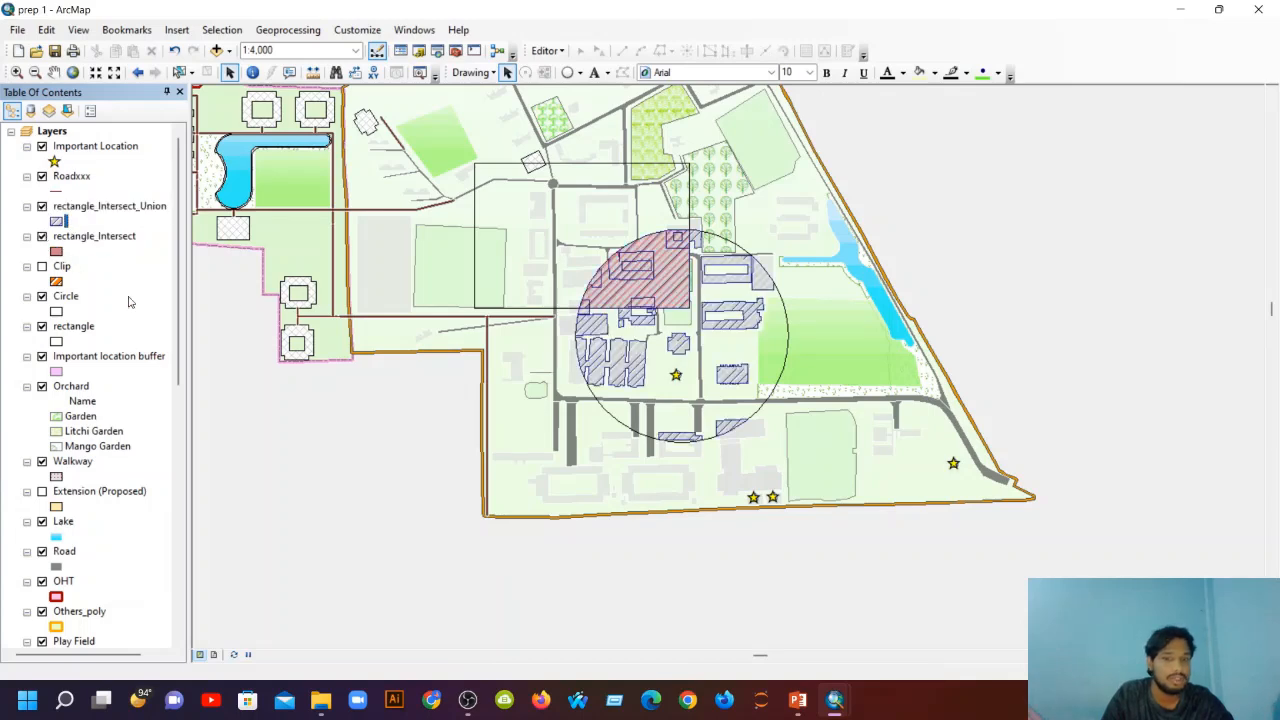
click(42, 237)
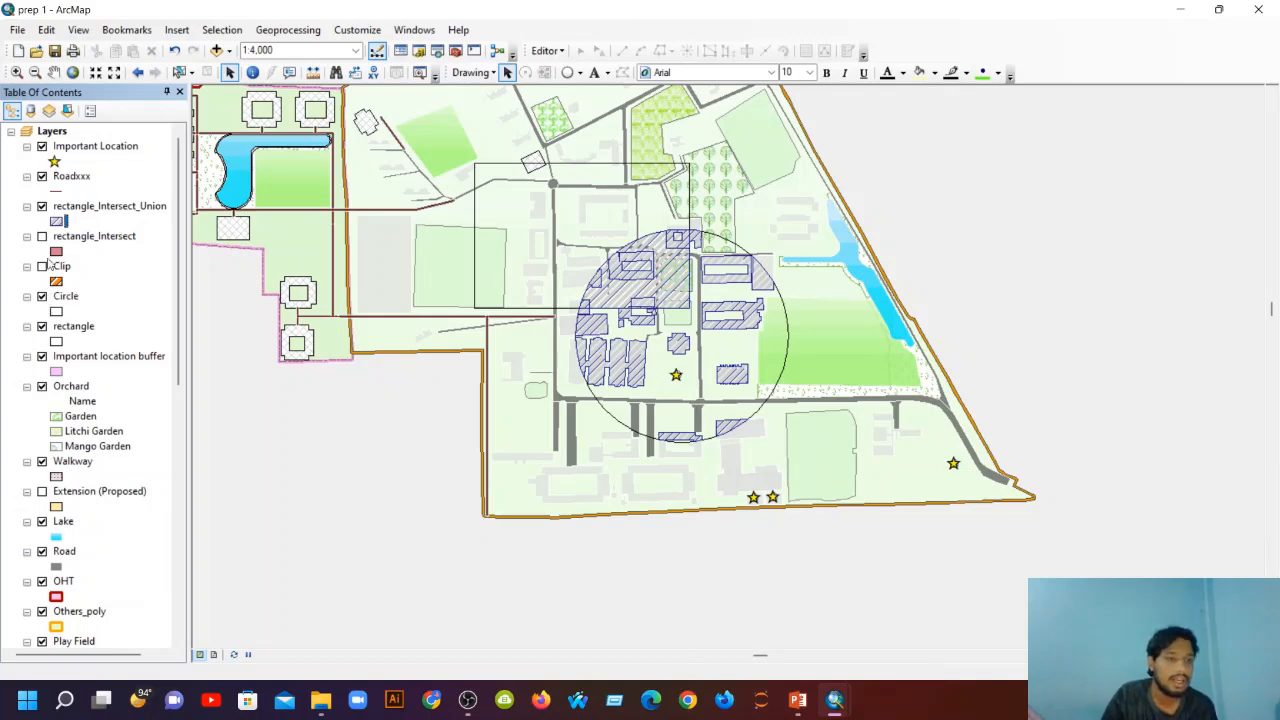
click(42, 206)
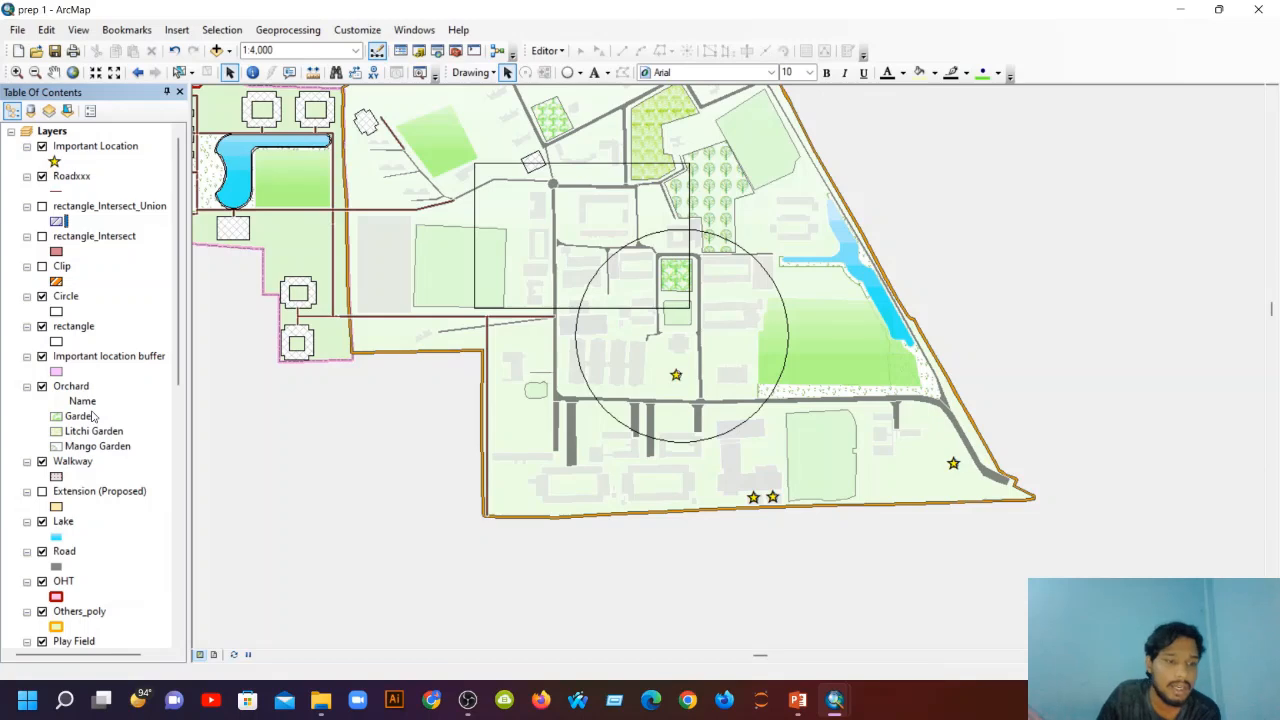
Merge the Circle and rectangle layers with the Merge tool, keeping the default Circle_Merge output, and dismiss the completion report.
click(308, 30)
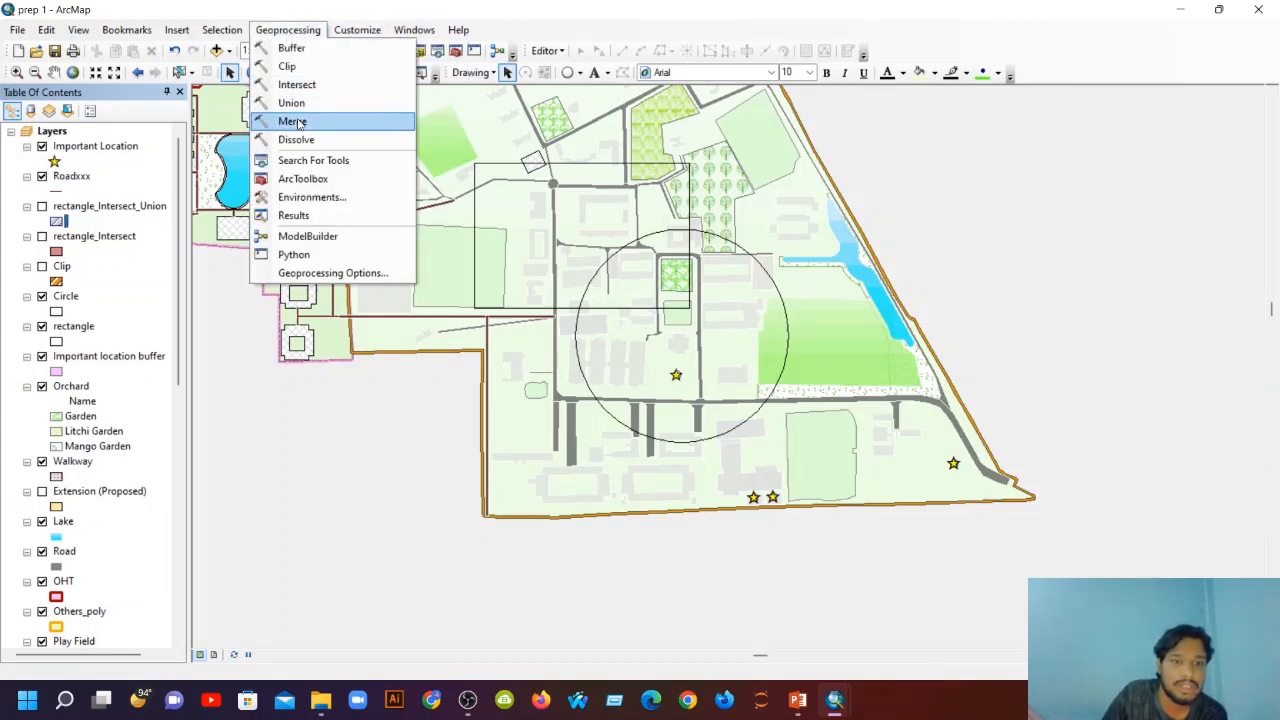
click(292, 121)
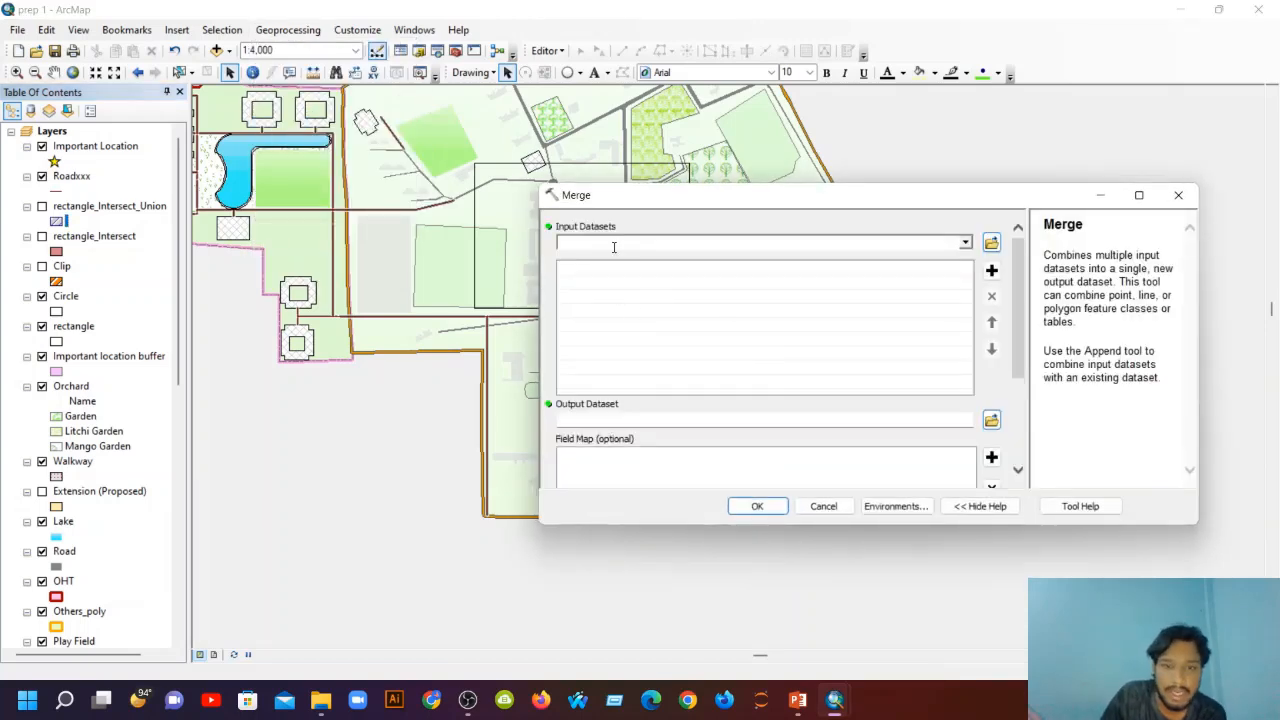
click(611, 246)
drag(70, 299, 597, 243)
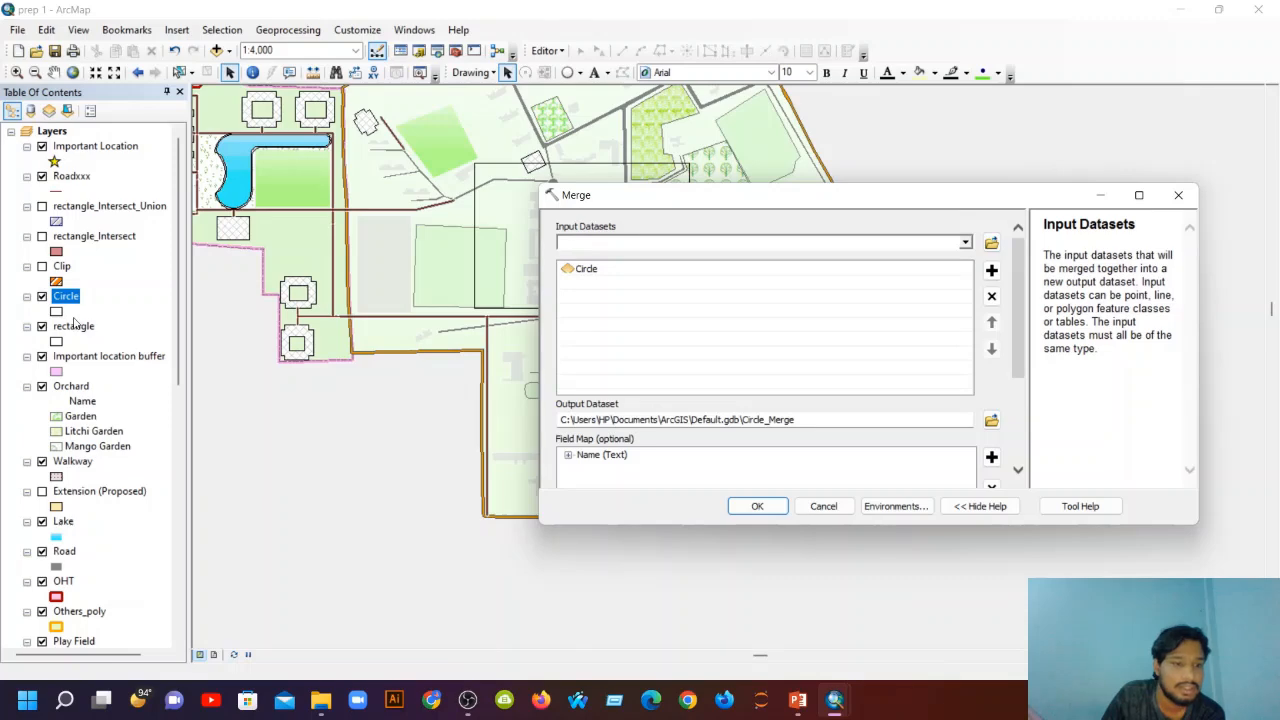
drag(73, 324, 712, 242)
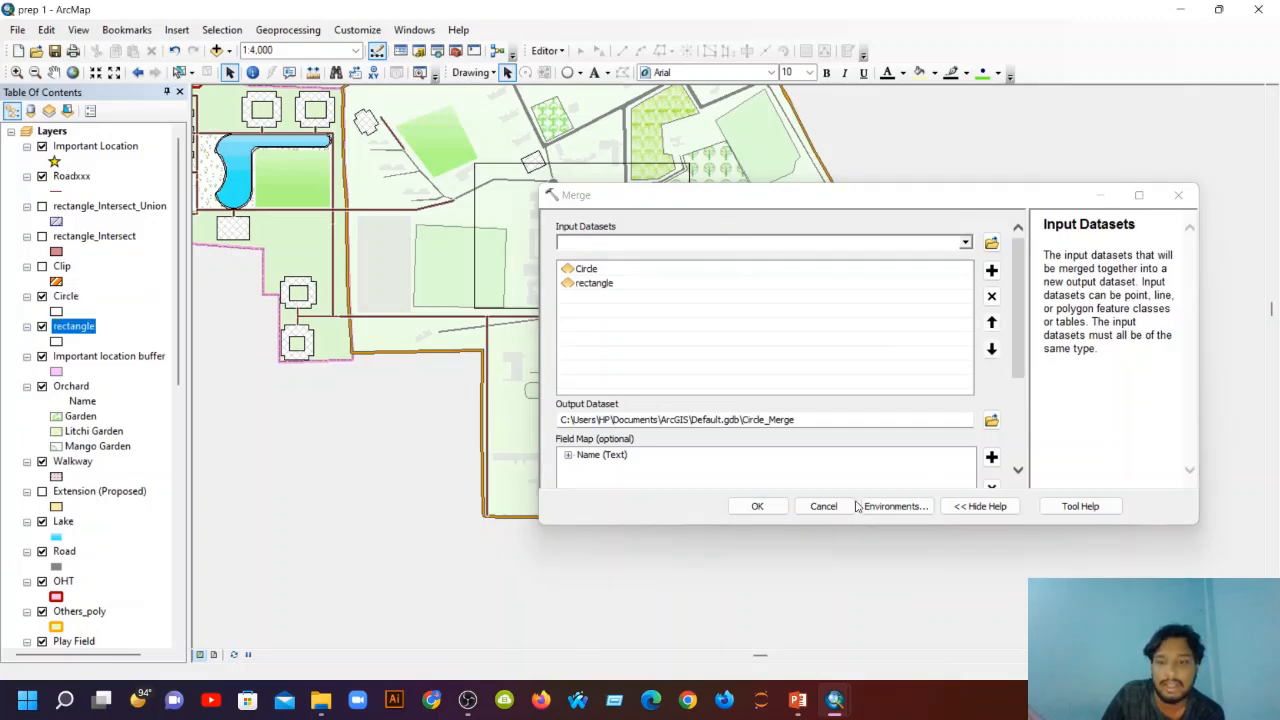
click(762, 506)
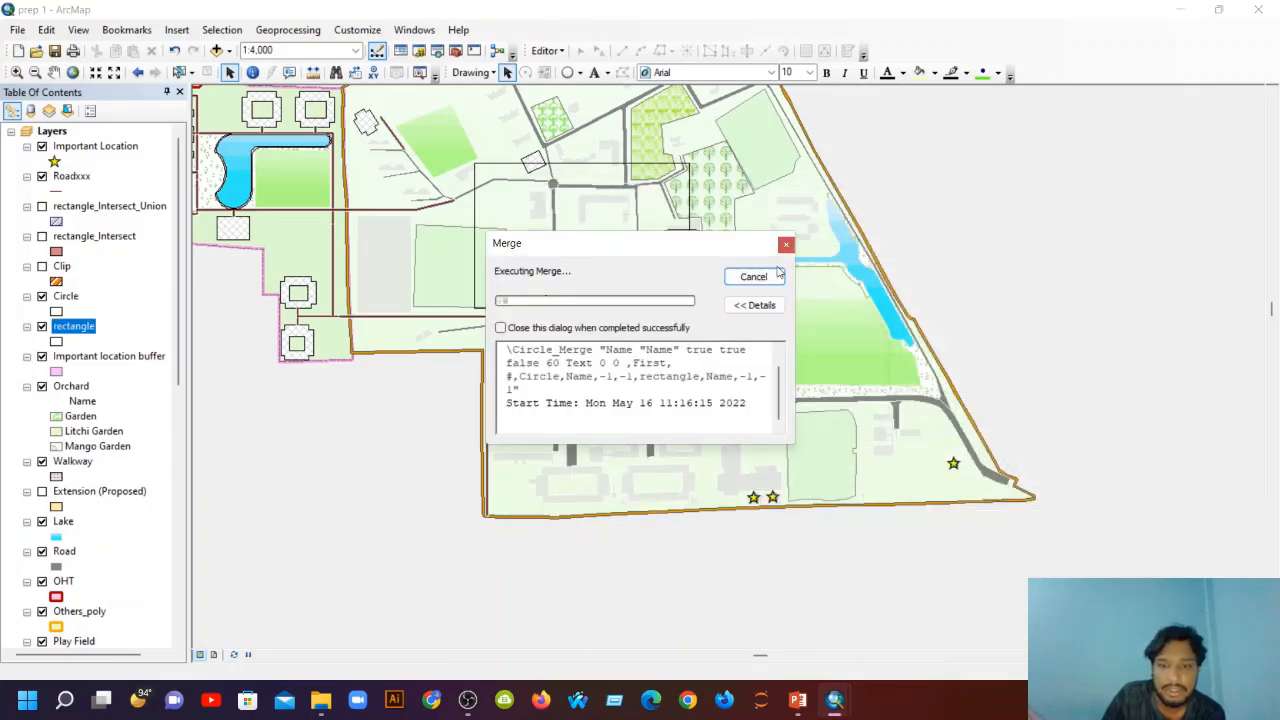
click(754, 276)
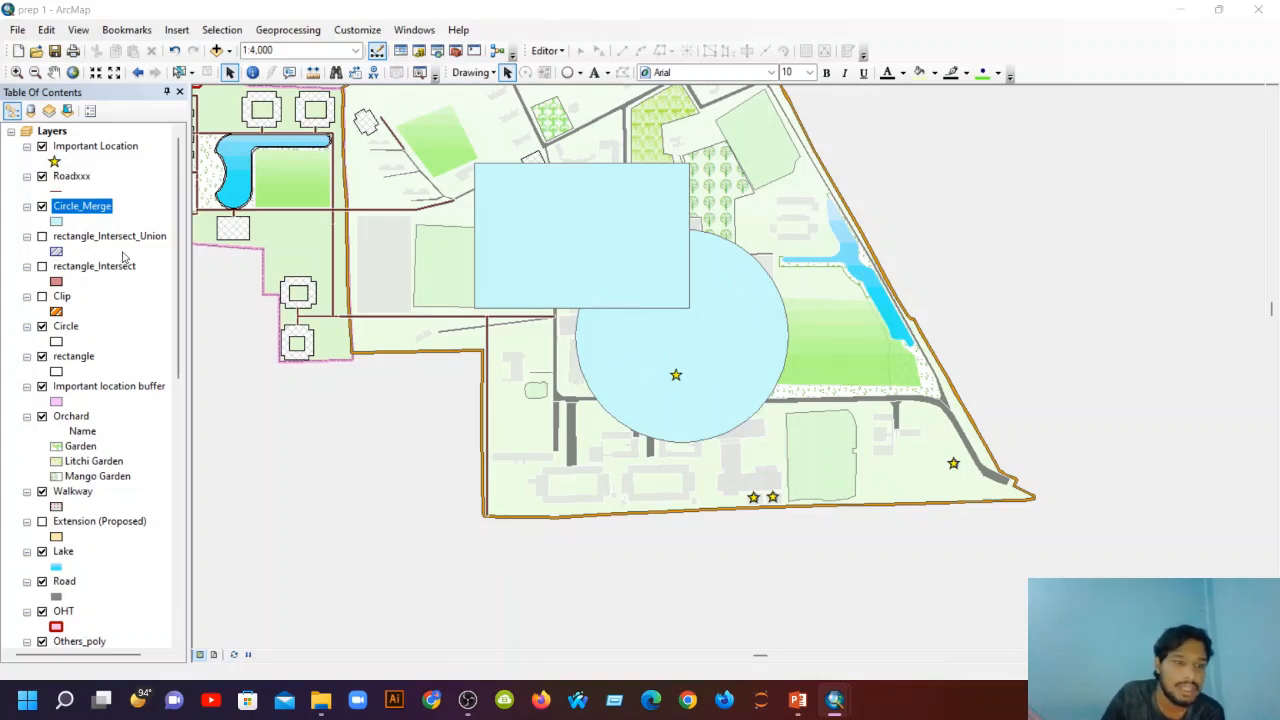
Check the records in the Circle_Merge attribute table, close it and look closer at the merged shapes on the map.
right_click(106, 209)
click(172, 256)
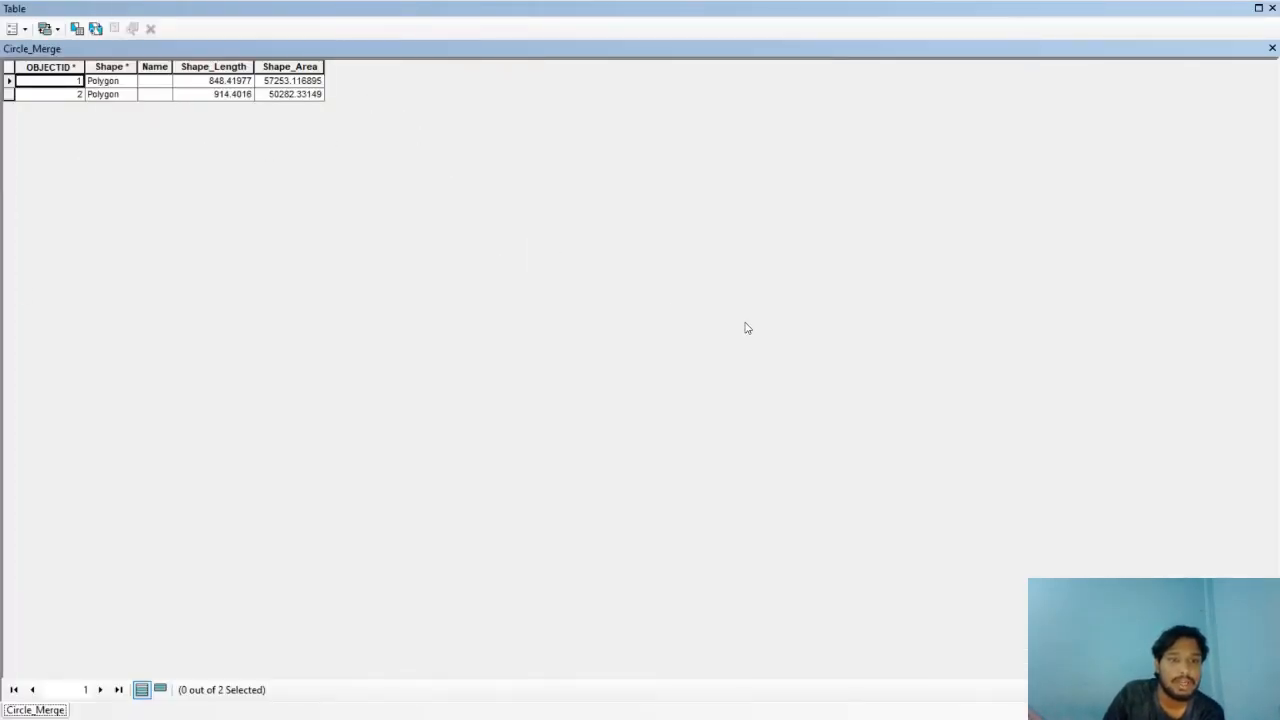
click(1271, 49)
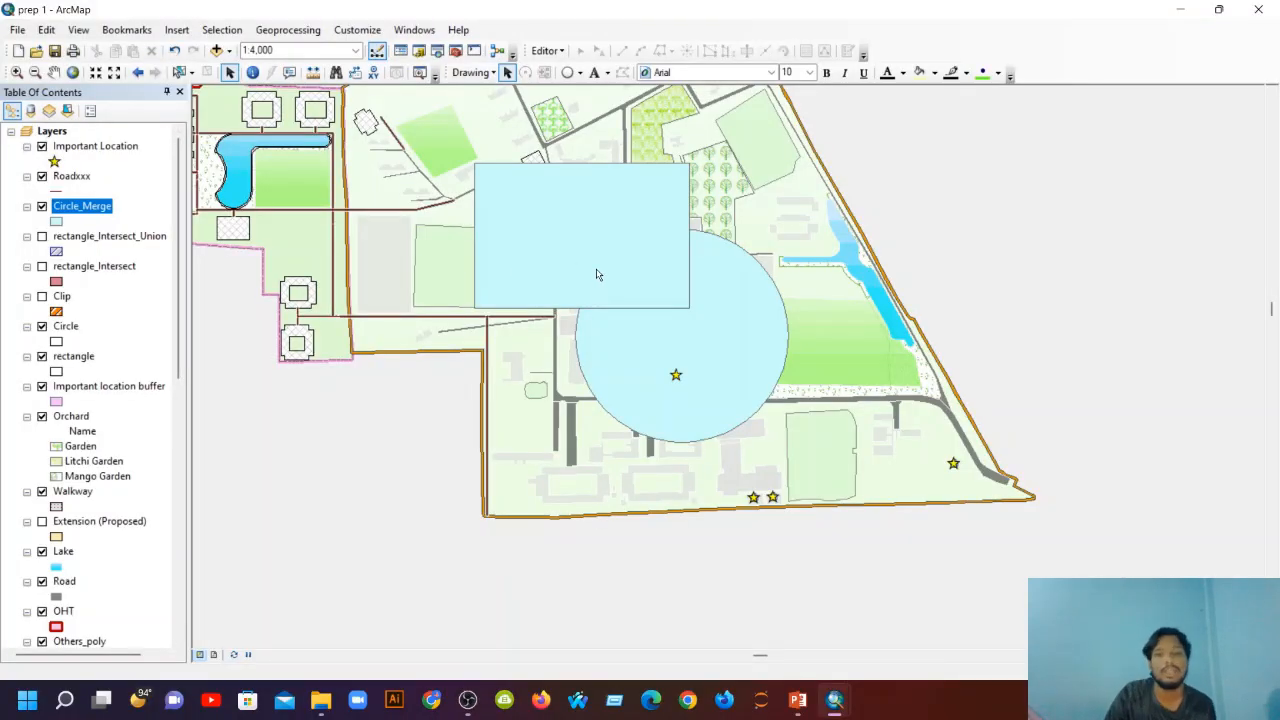
scroll(616, 372, up, 1)
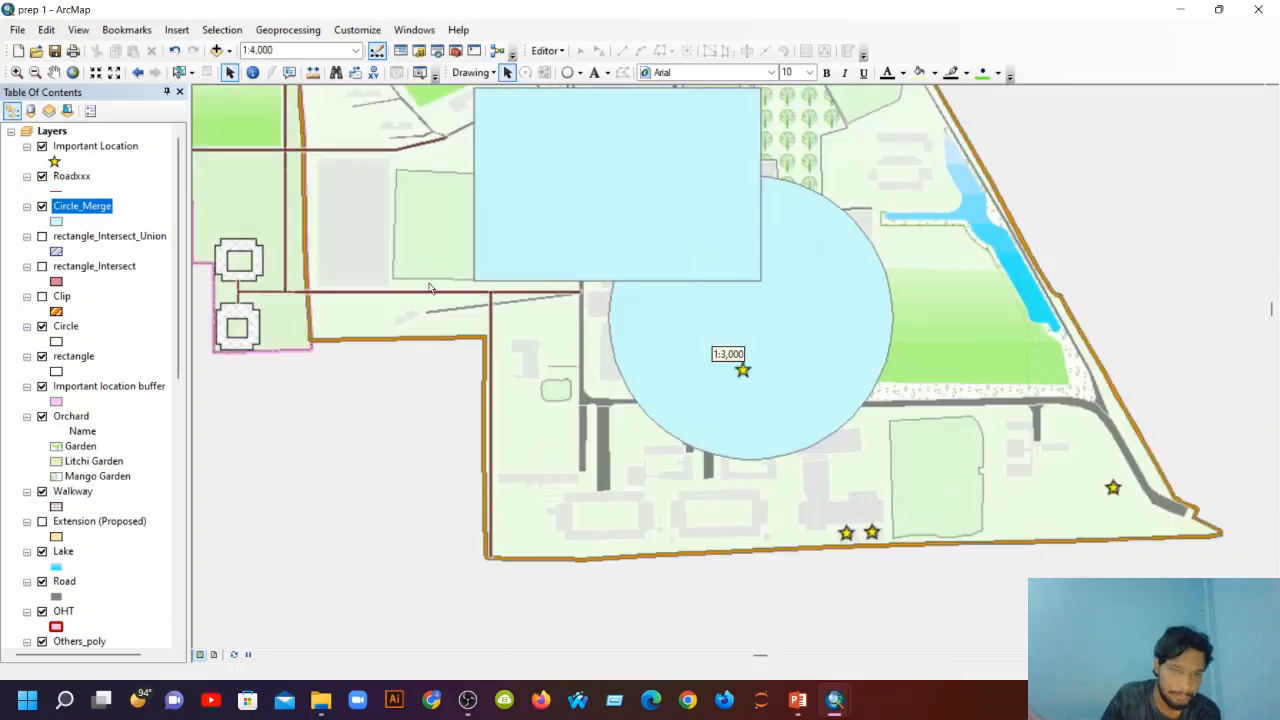
Find the Building layer in the layer list and open its attribute table.
click(300, 30)
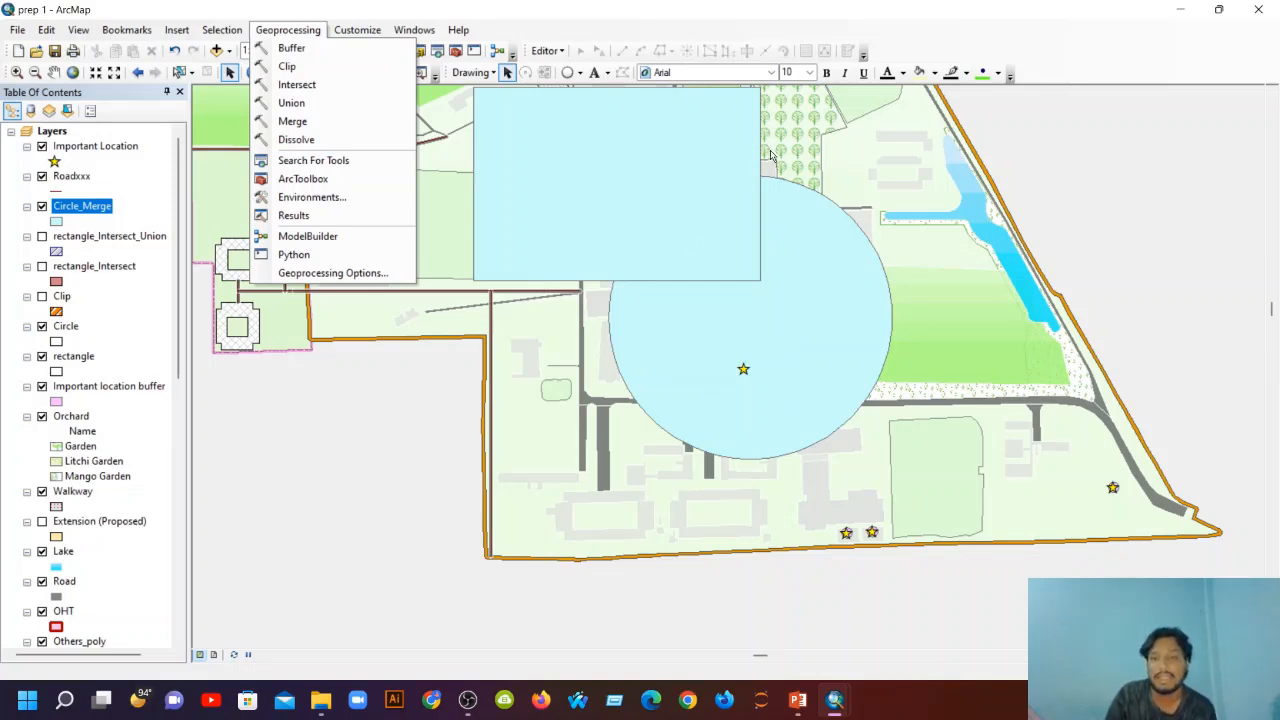
click(502, 148)
scroll(79, 488, down, 1)
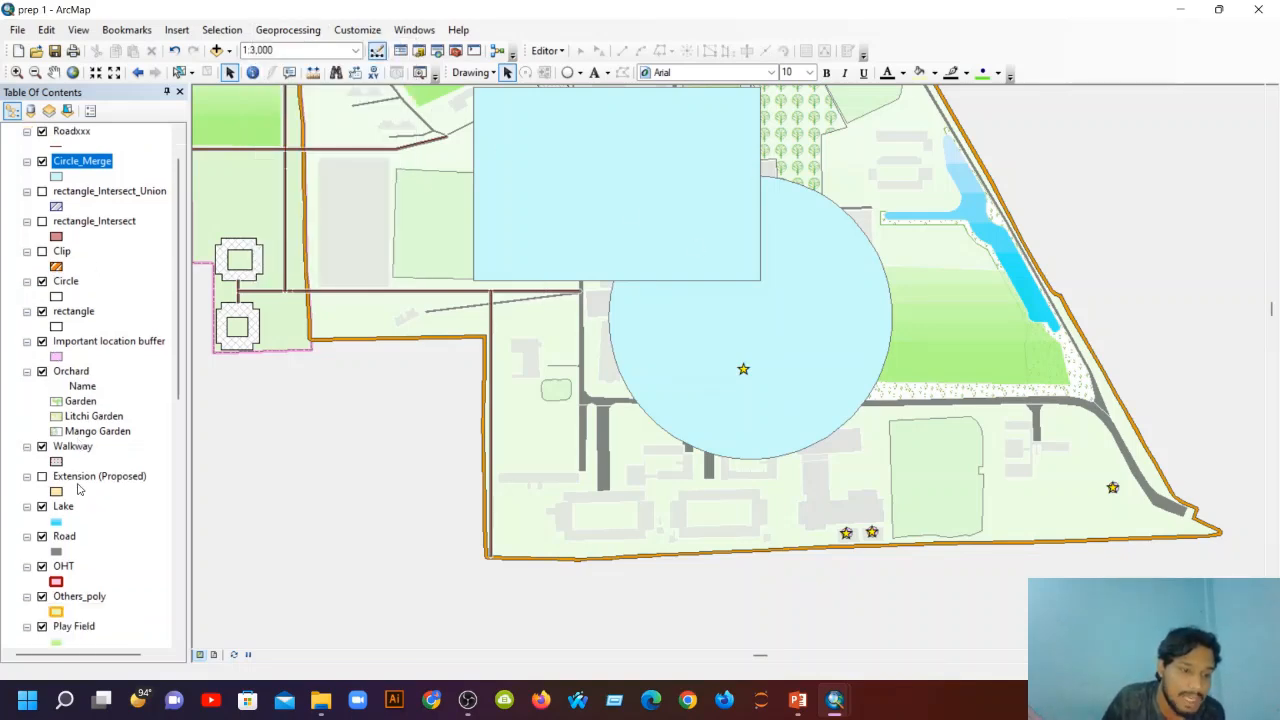
scroll(80, 490, down, 2)
scroll(60, 542, down, 6)
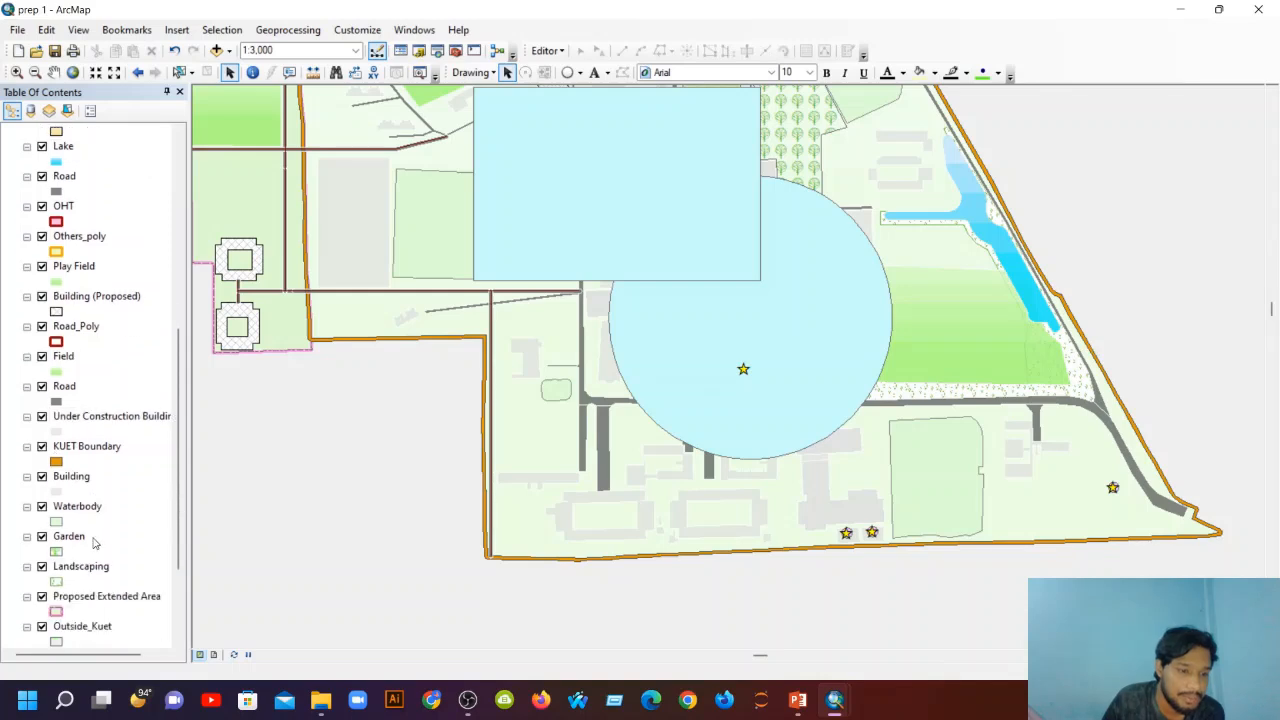
scroll(94, 542, down, 3)
scroll(82, 520, up, 5)
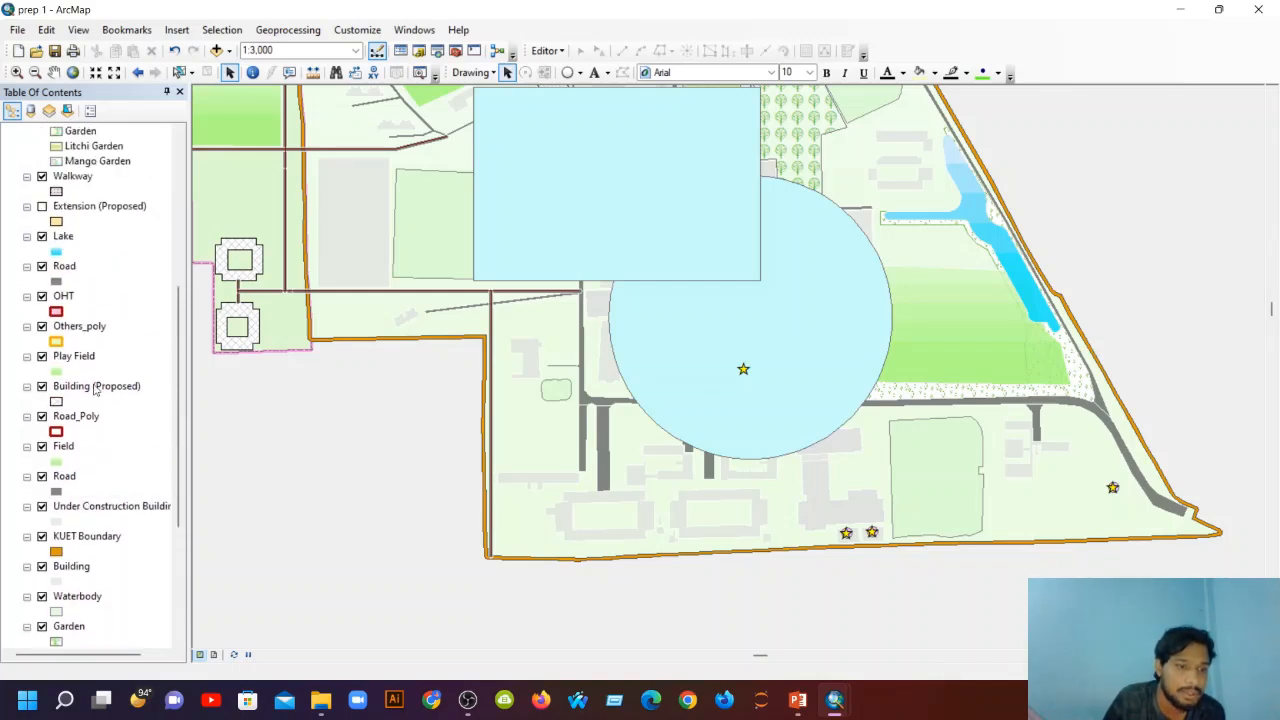
scroll(70, 420, down, 3)
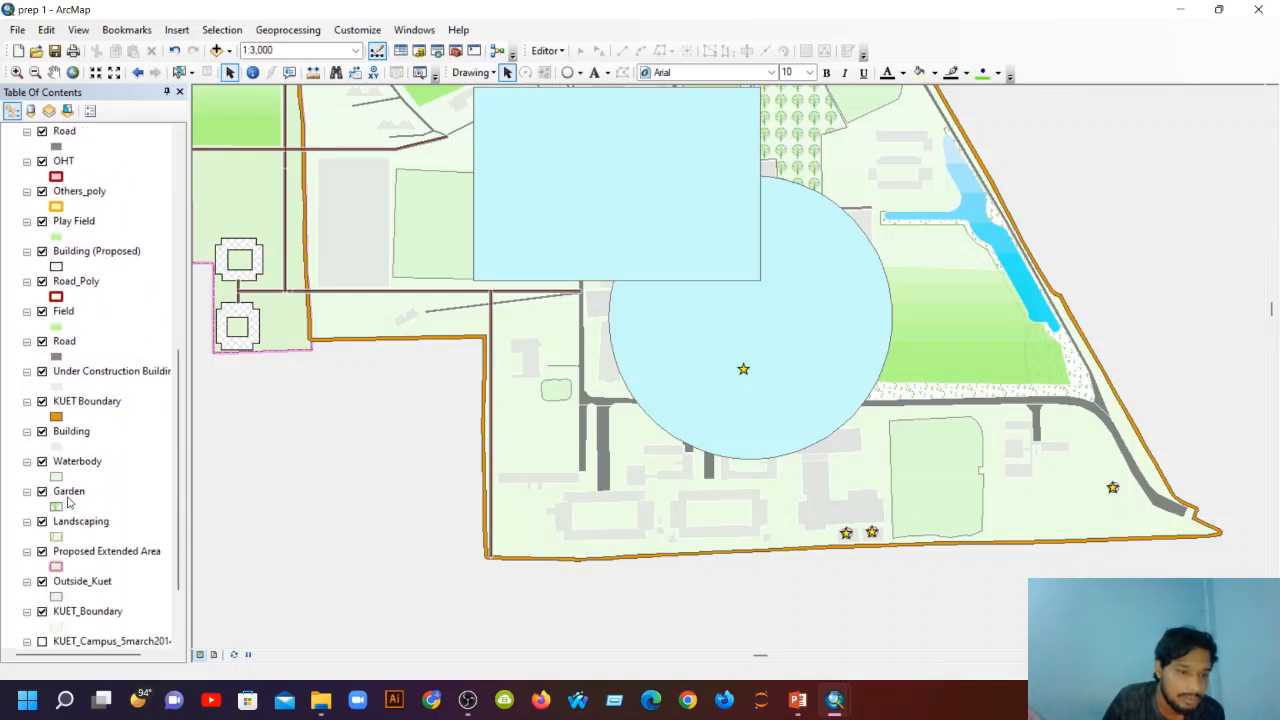
click(88, 430)
right_click(88, 430)
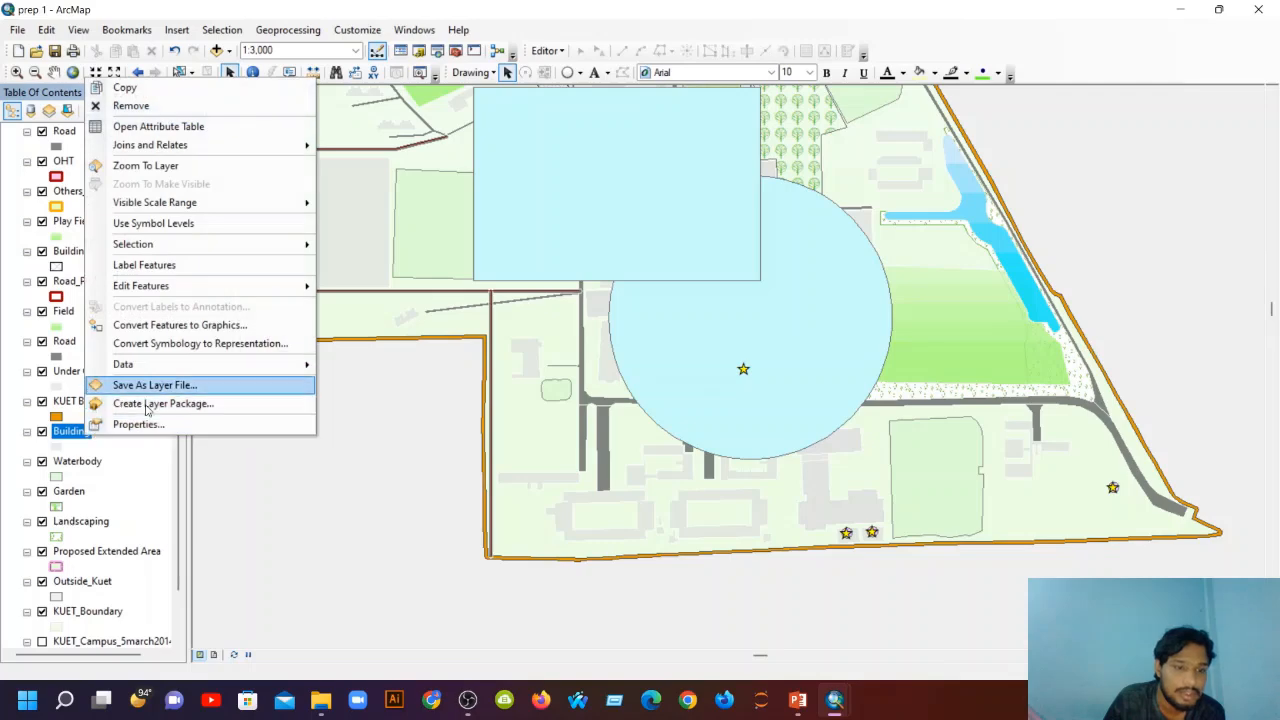
click(145, 126)
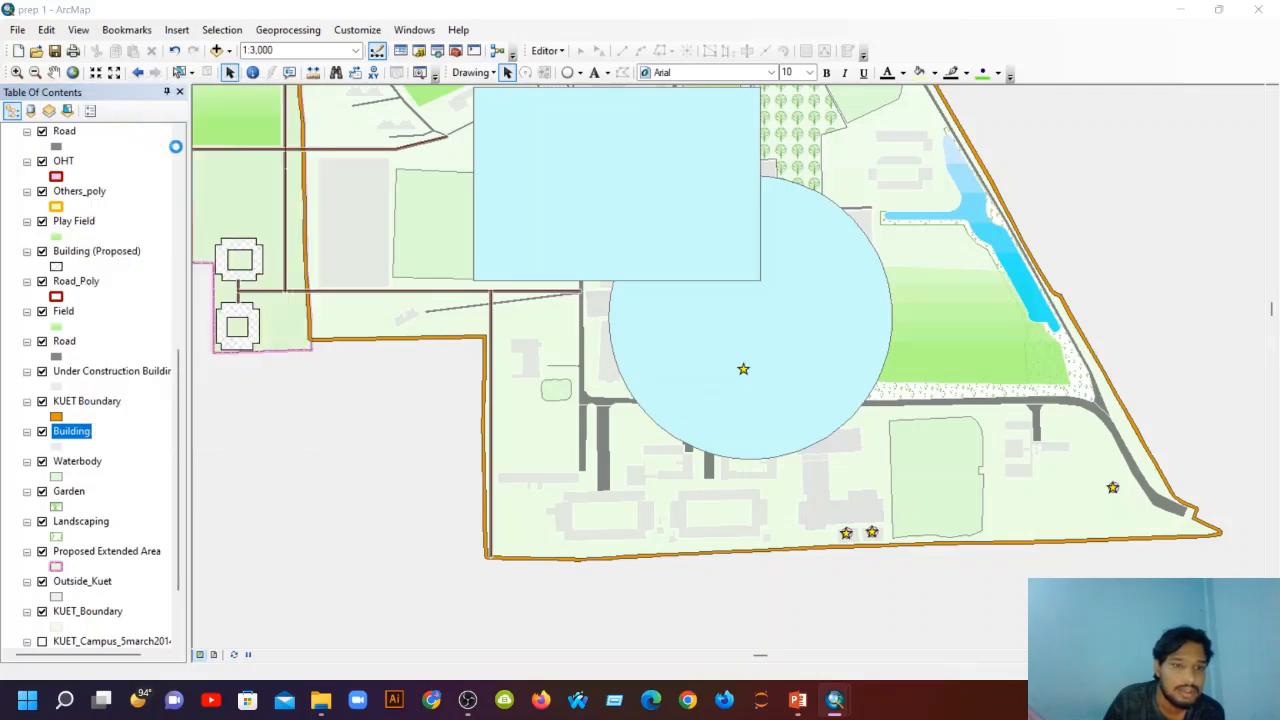
Examine the Building table's fields from Building_N through Land_use, and close the table.
scroll(351, 254, right, 4)
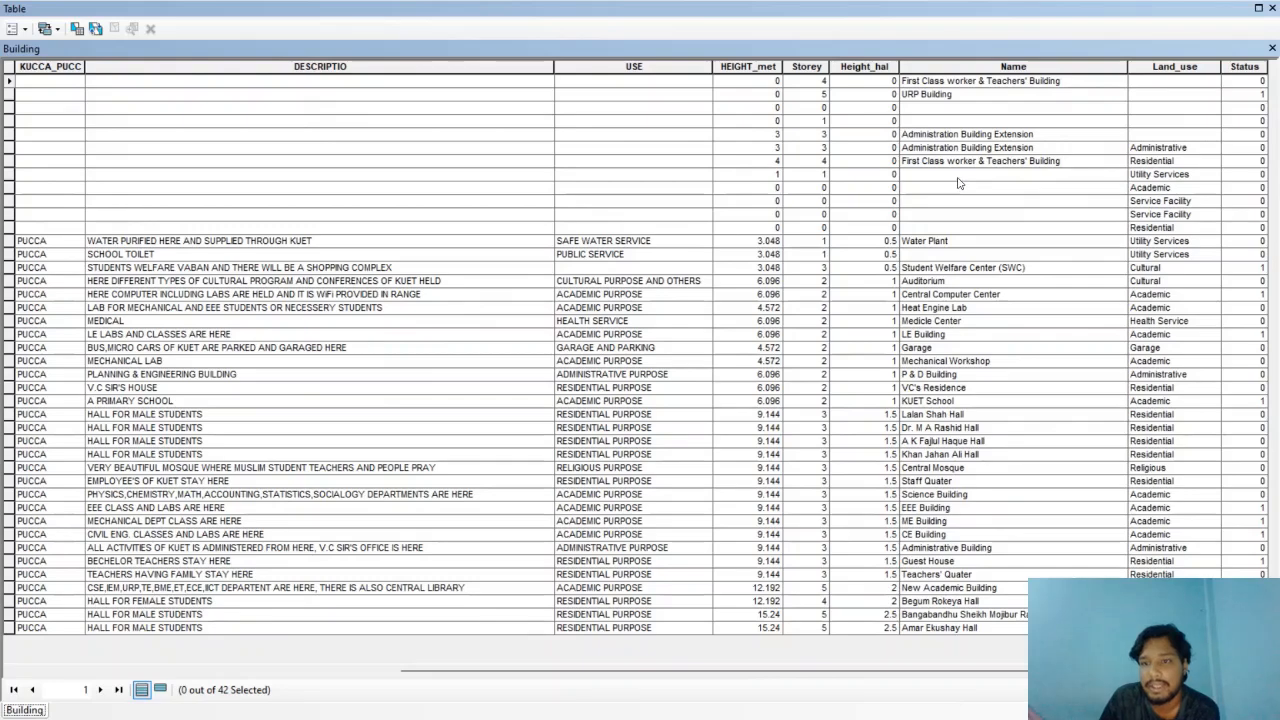
scroll(958, 200, left, 4)
scroll(600, 170, left, 1)
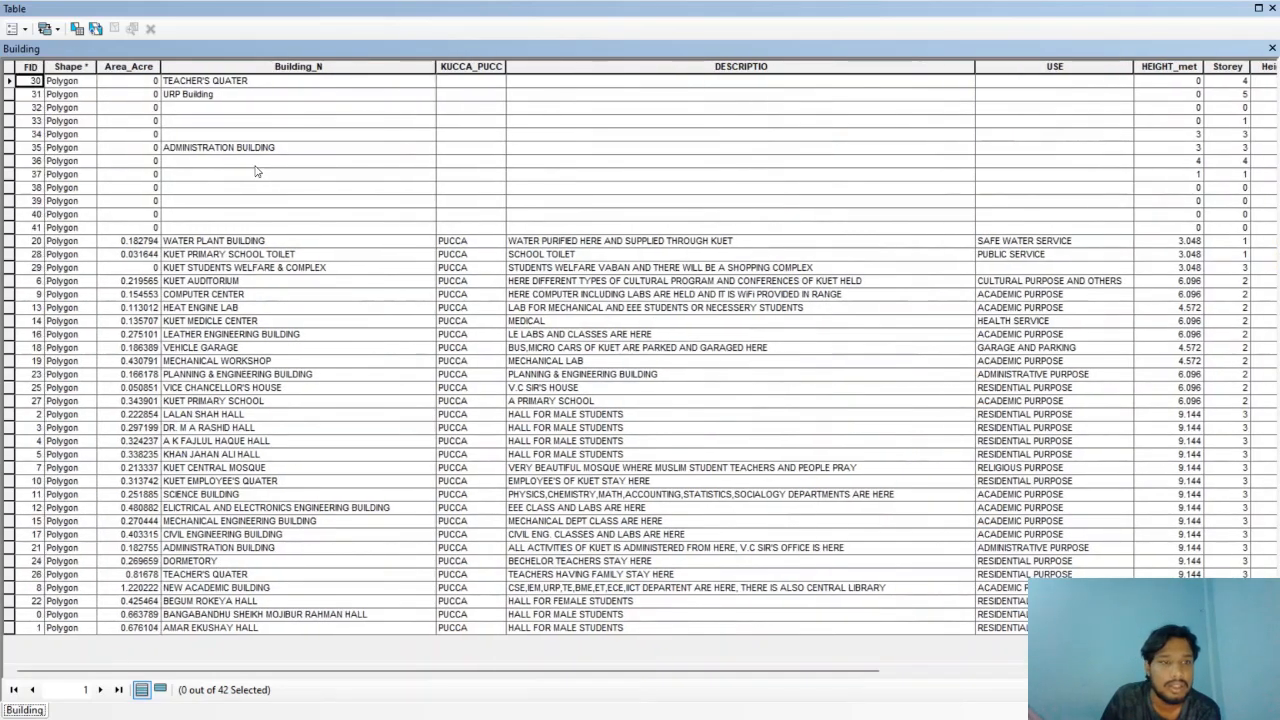
scroll(571, 208, right, 5)
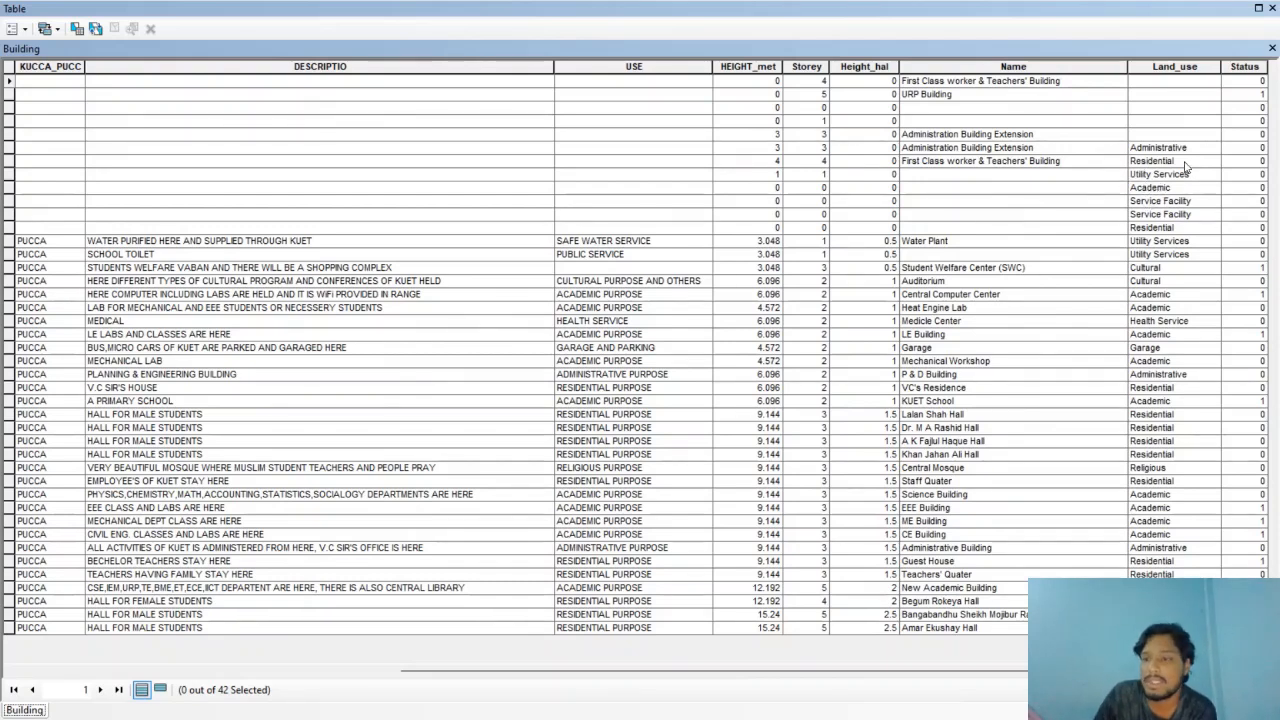
click(1272, 48)
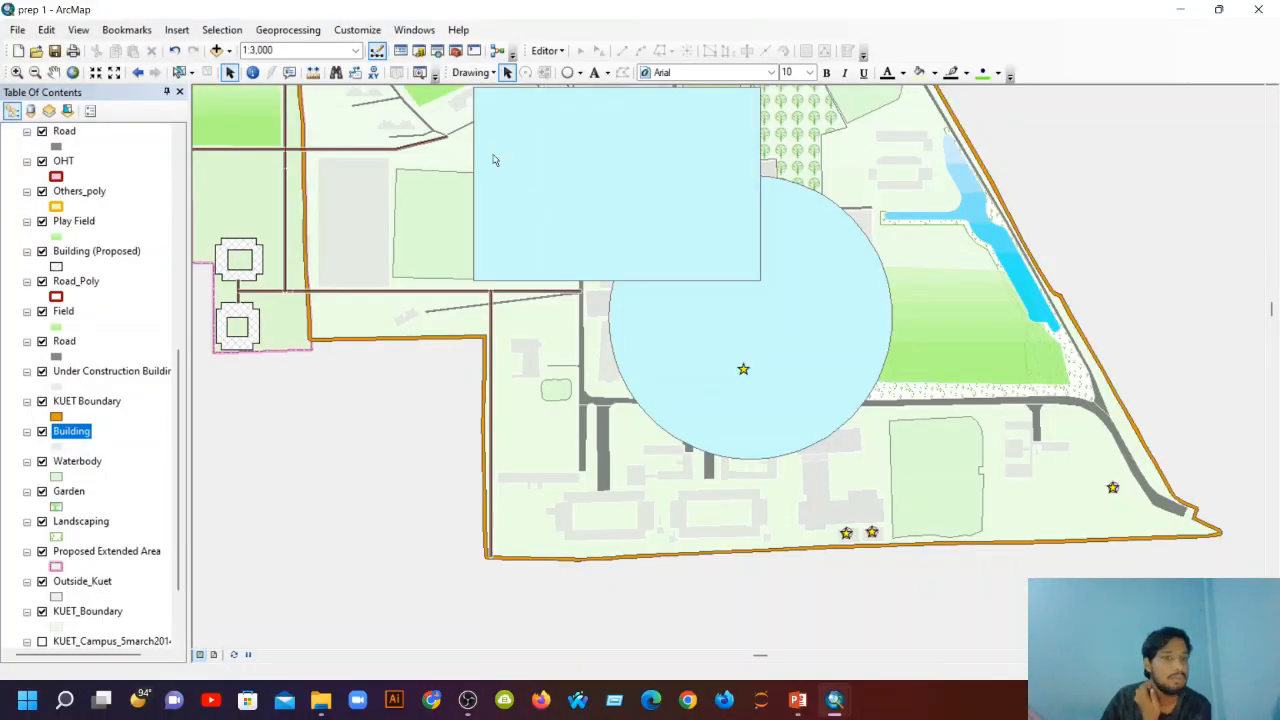
Open the Dissolve tool and set the Building layer as its input features.
click(305, 31)
click(296, 139)
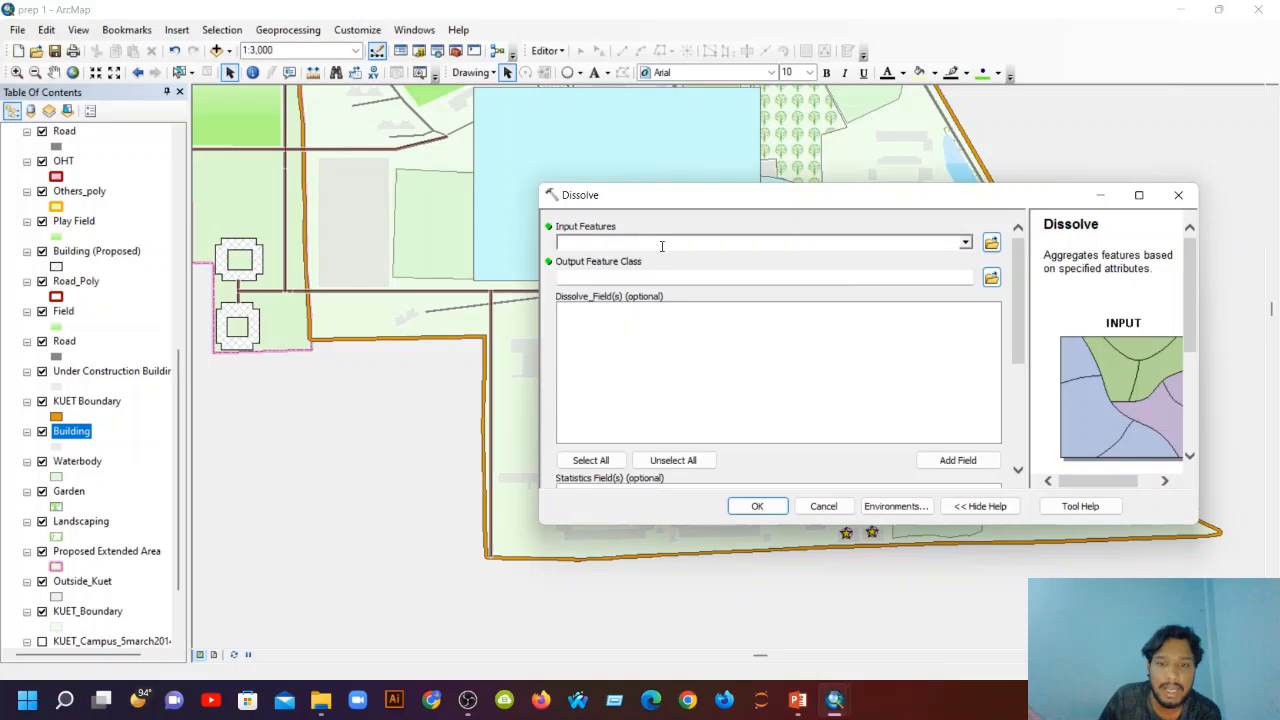
click(661, 245)
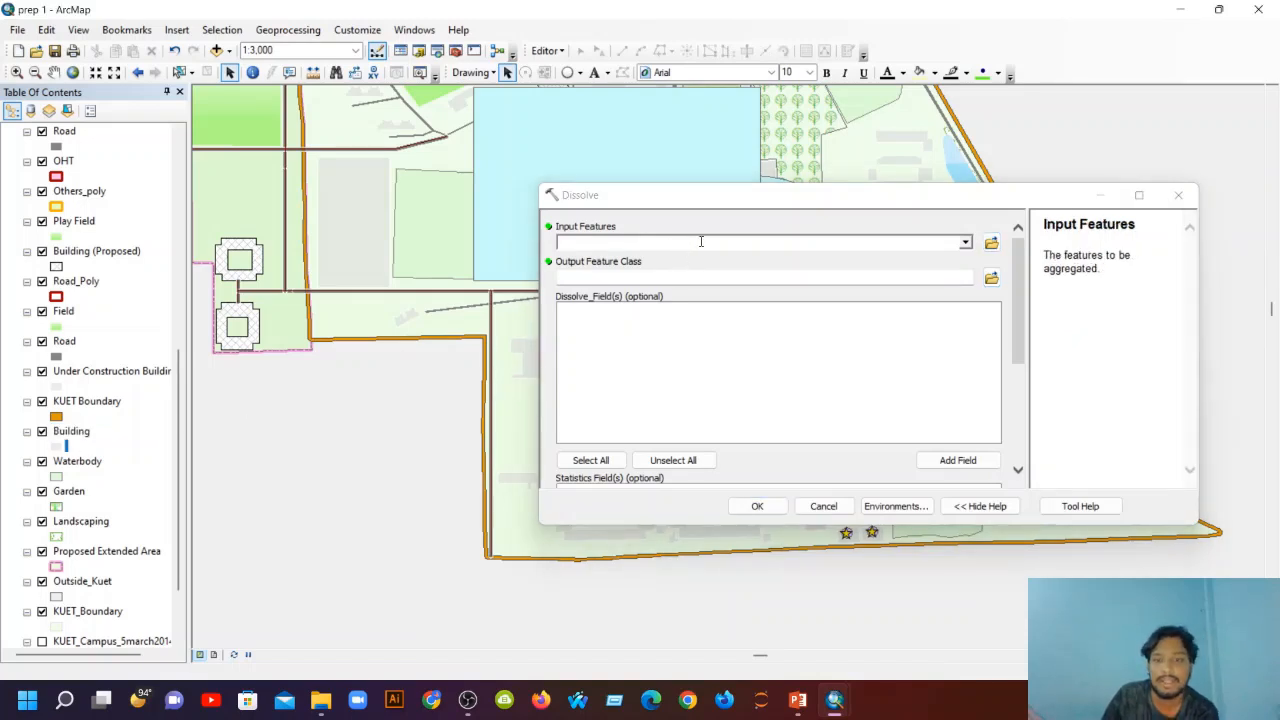
drag(87, 440, 815, 243)
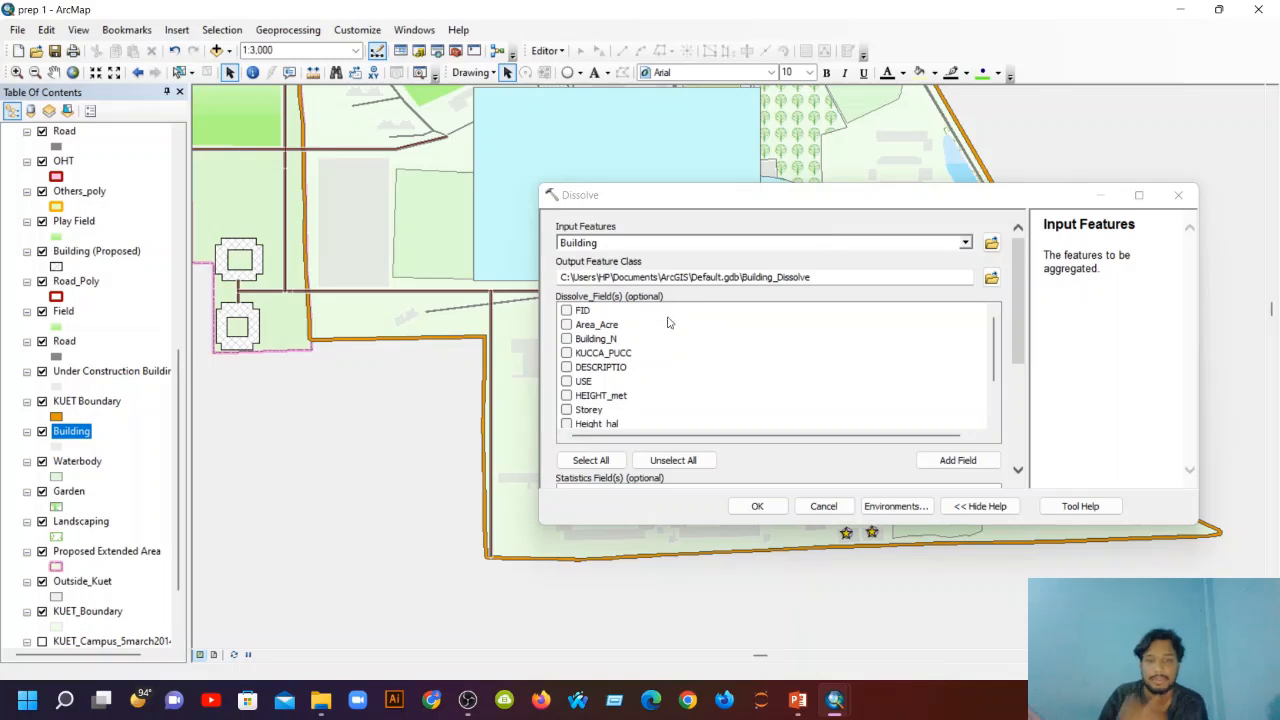
Dissolve the buildings by the USE field, keeping the default Building_Dissolve output, and dismiss the completion report.
scroll(595, 385, down, 2)
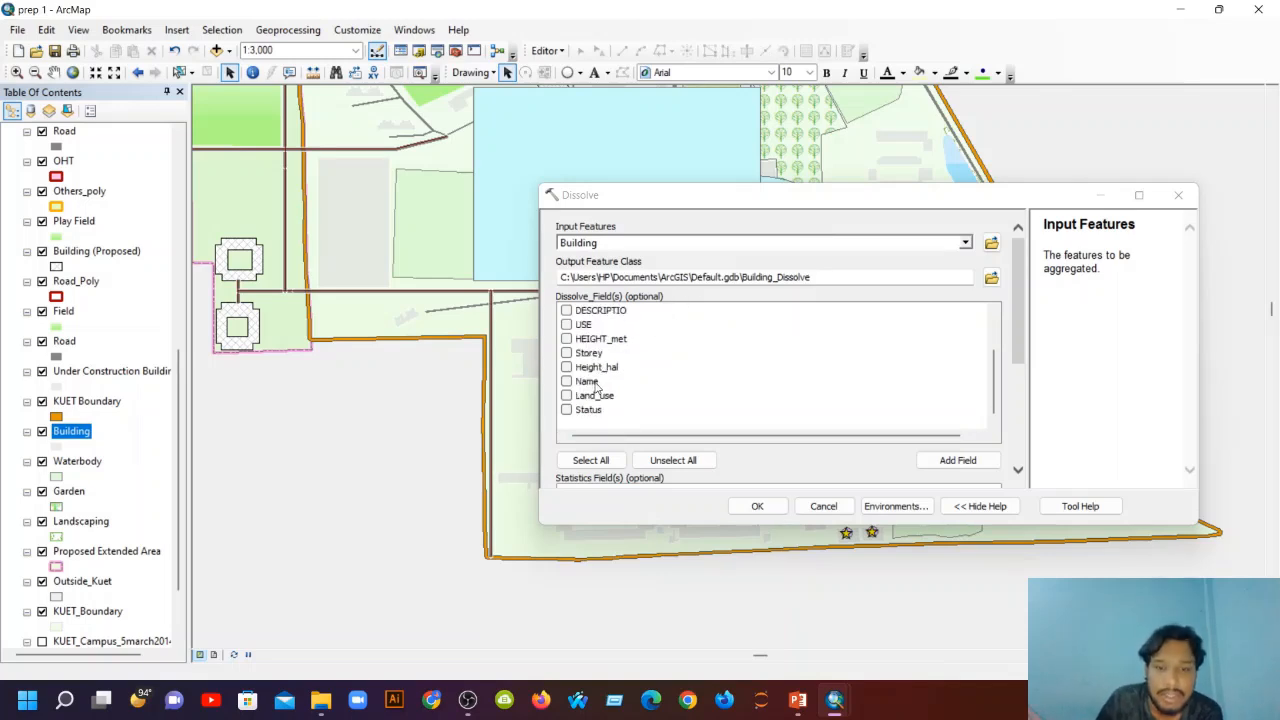
scroll(595, 385, up, 2)
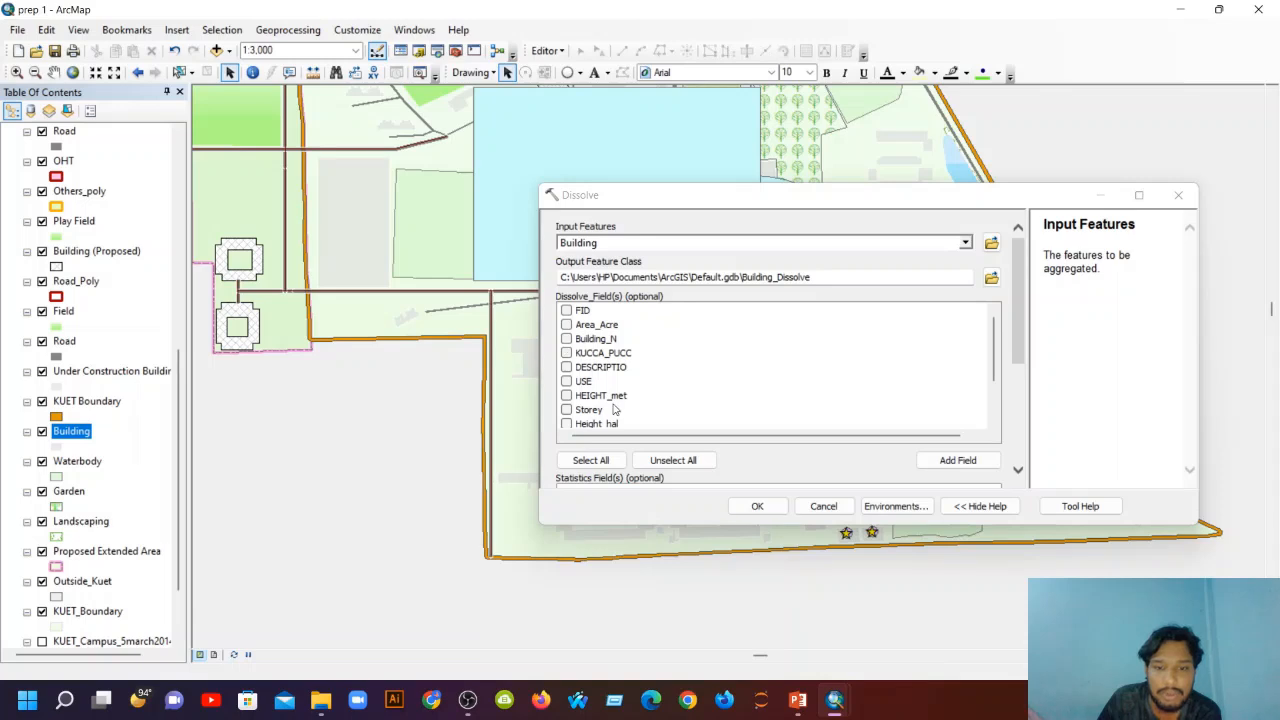
scroll(615, 408, down, 2)
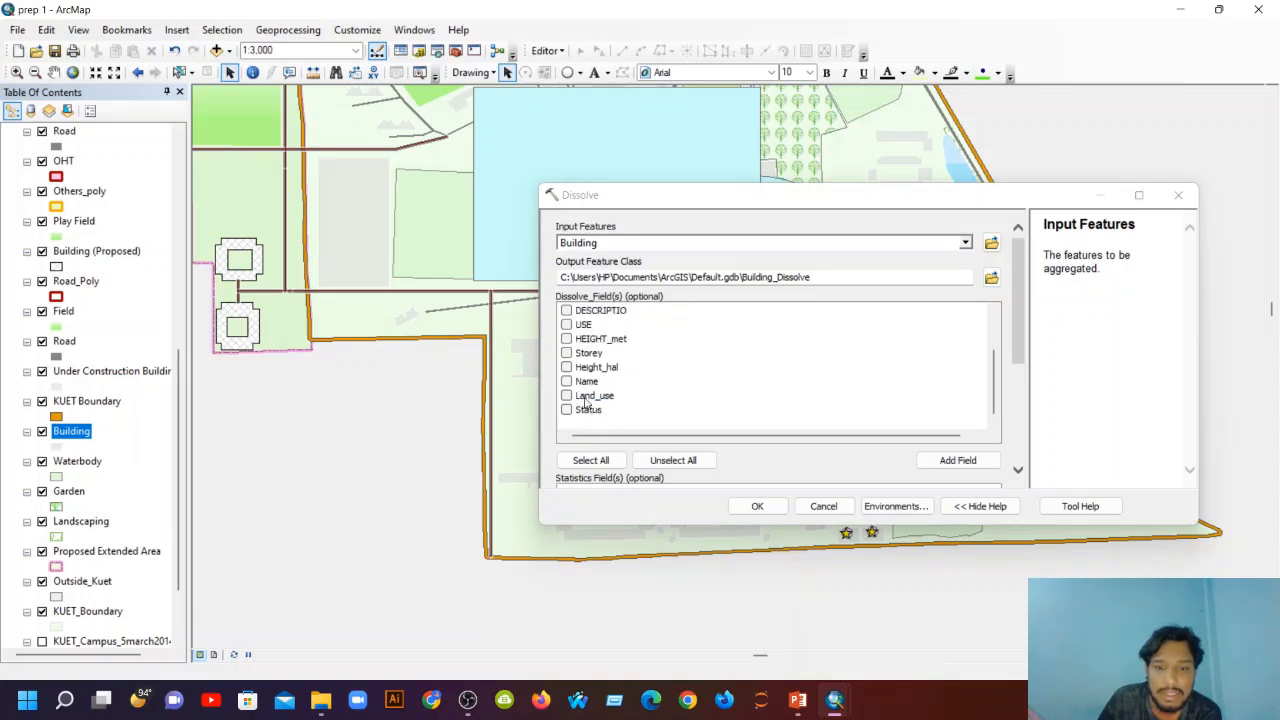
scroll(580, 370, up, 2)
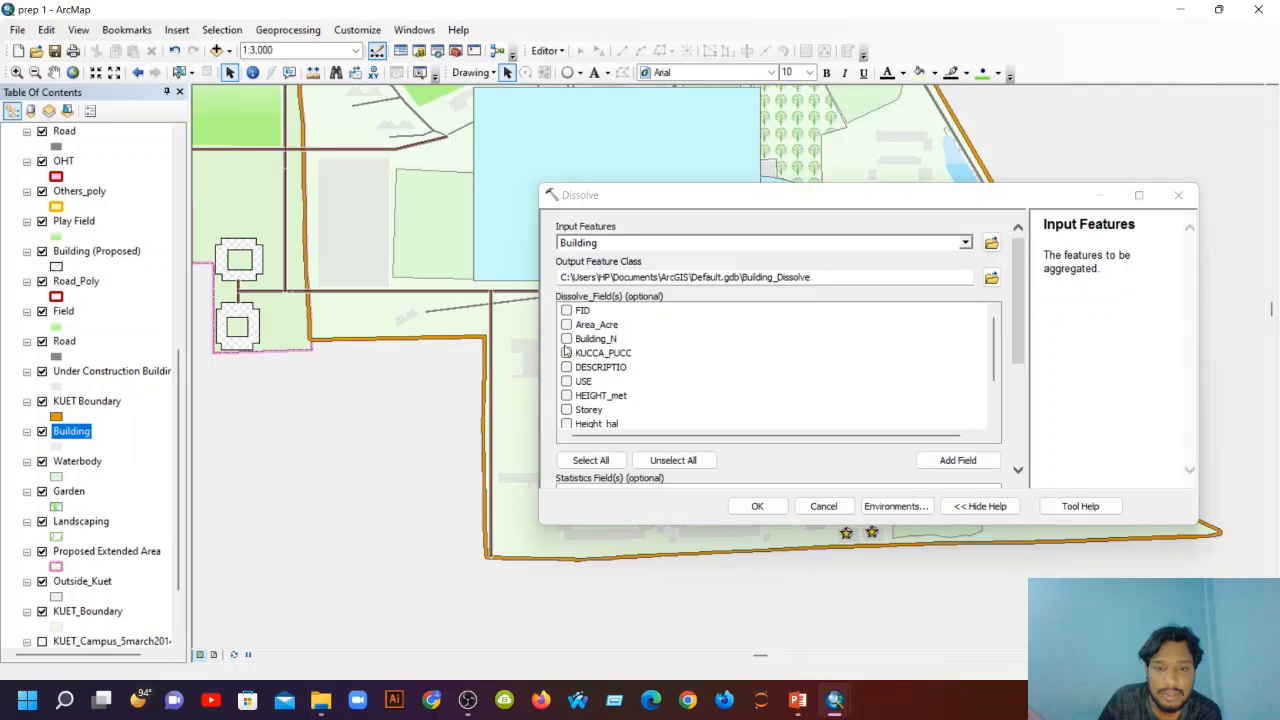
click(567, 381)
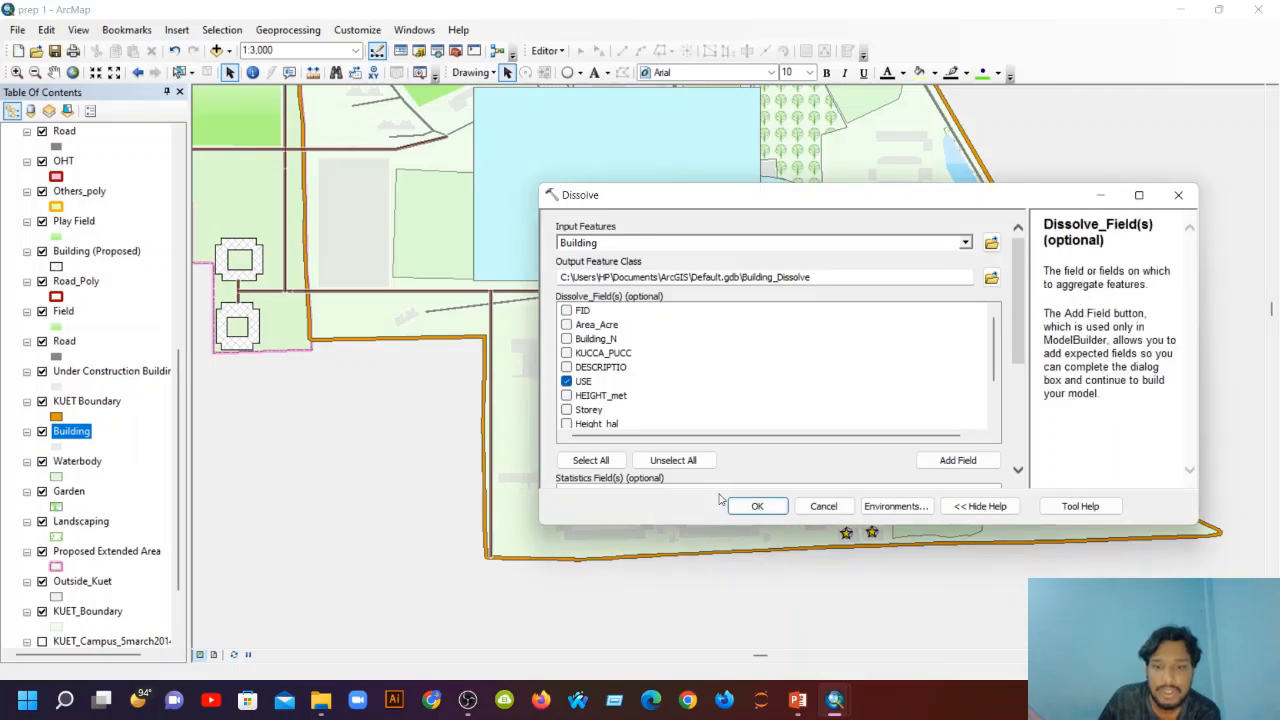
click(757, 506)
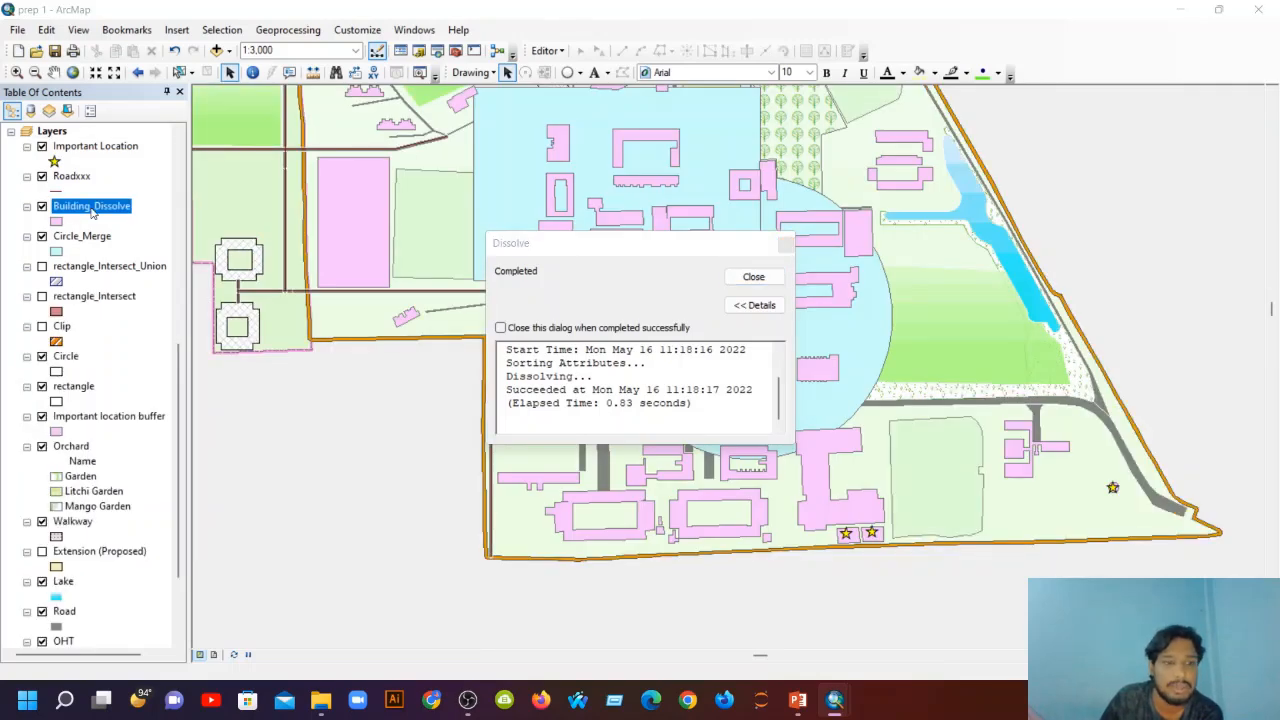
click(753, 277)
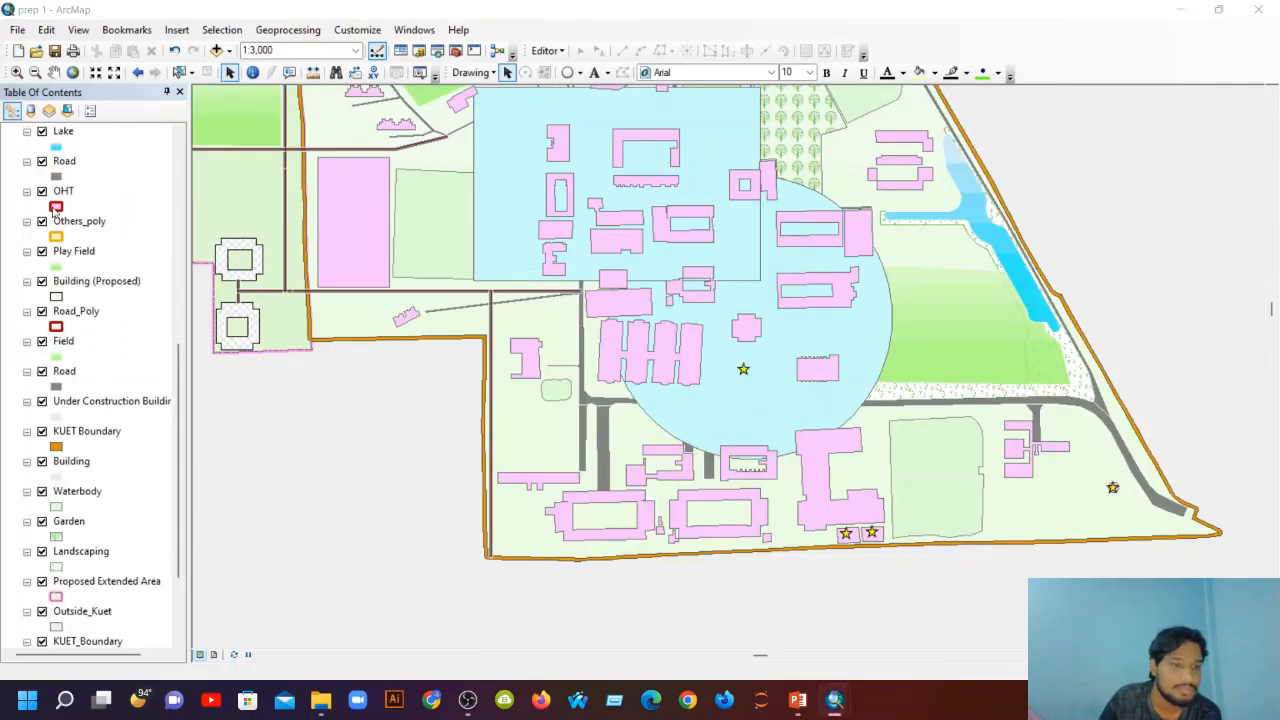
Examine the records grouped by USE in the Building_Dissolve attribute table and close the table.
scroll(55, 210, up, 10)
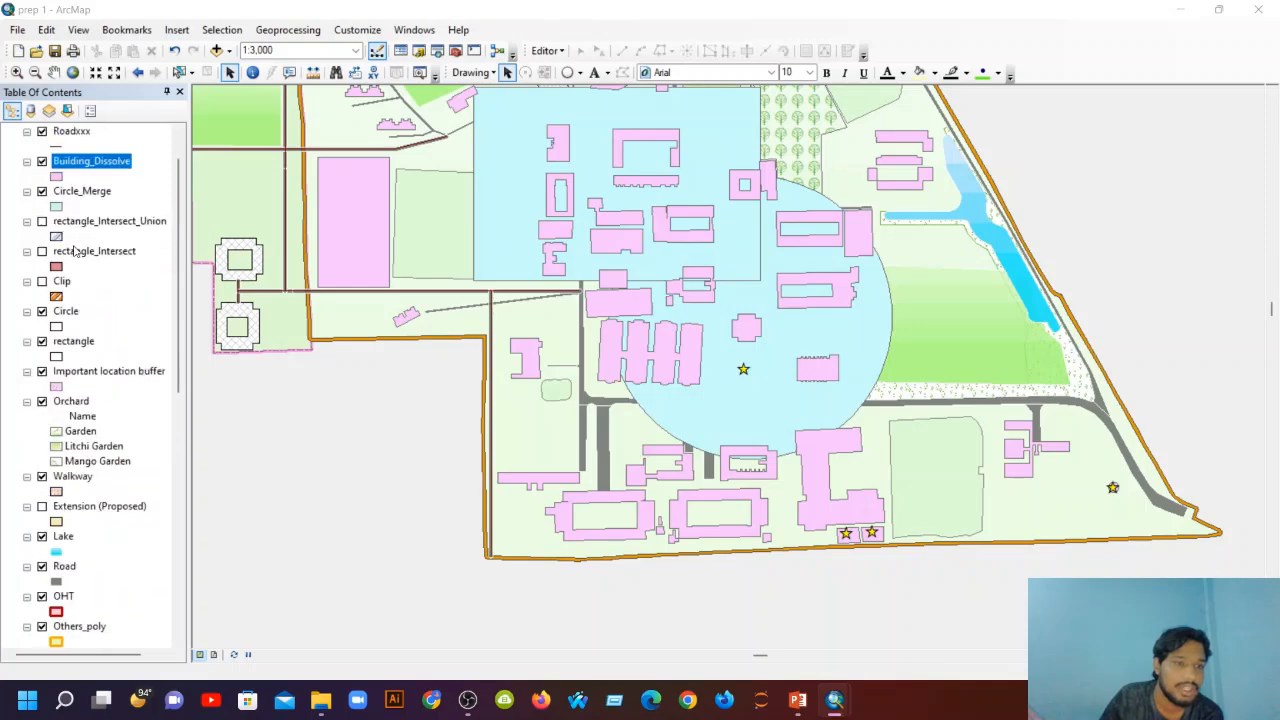
right_click(105, 205)
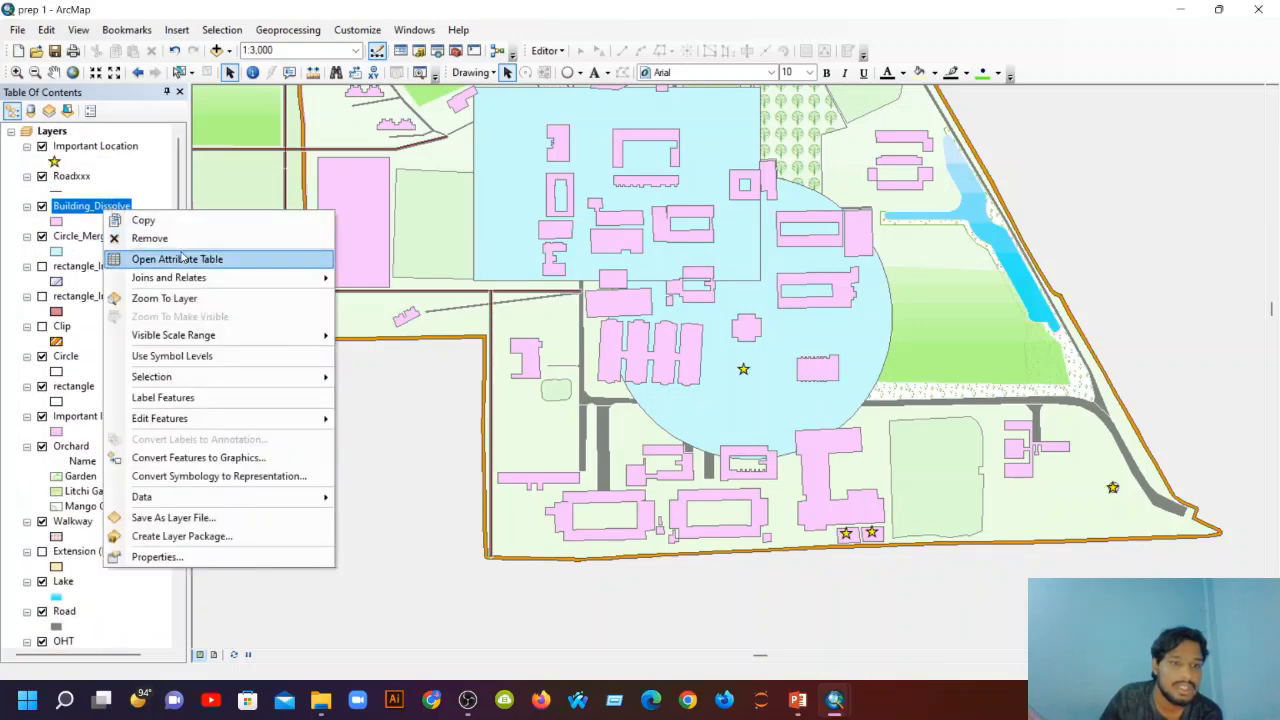
click(175, 256)
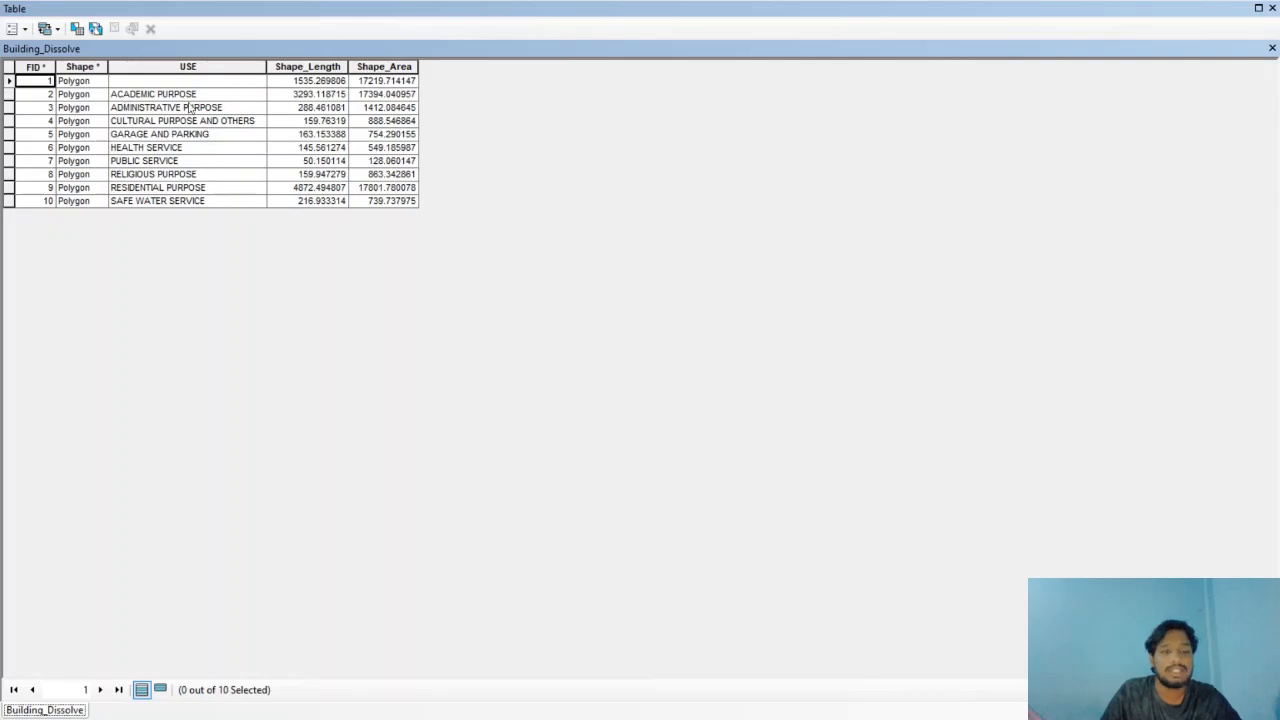
click(1272, 48)
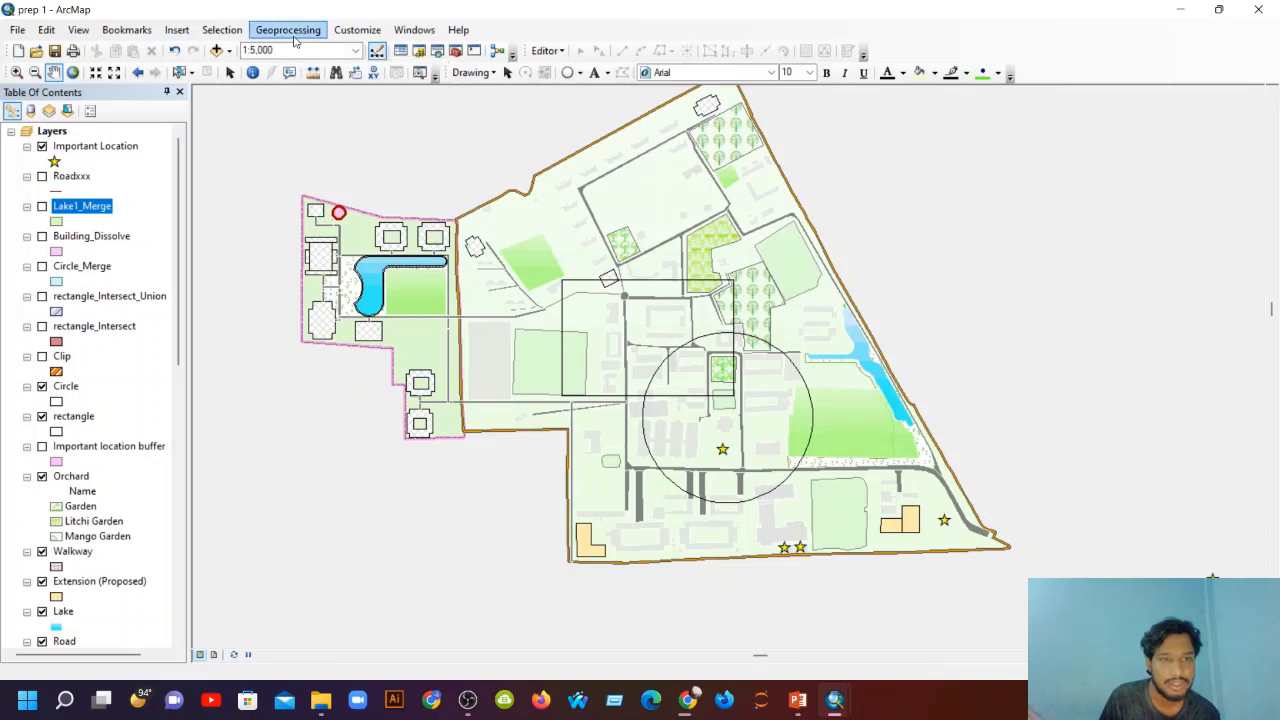
Search the geoprocessing tools for erase (analysis) and open the Erase (Analysis) tool.
click(288, 30)
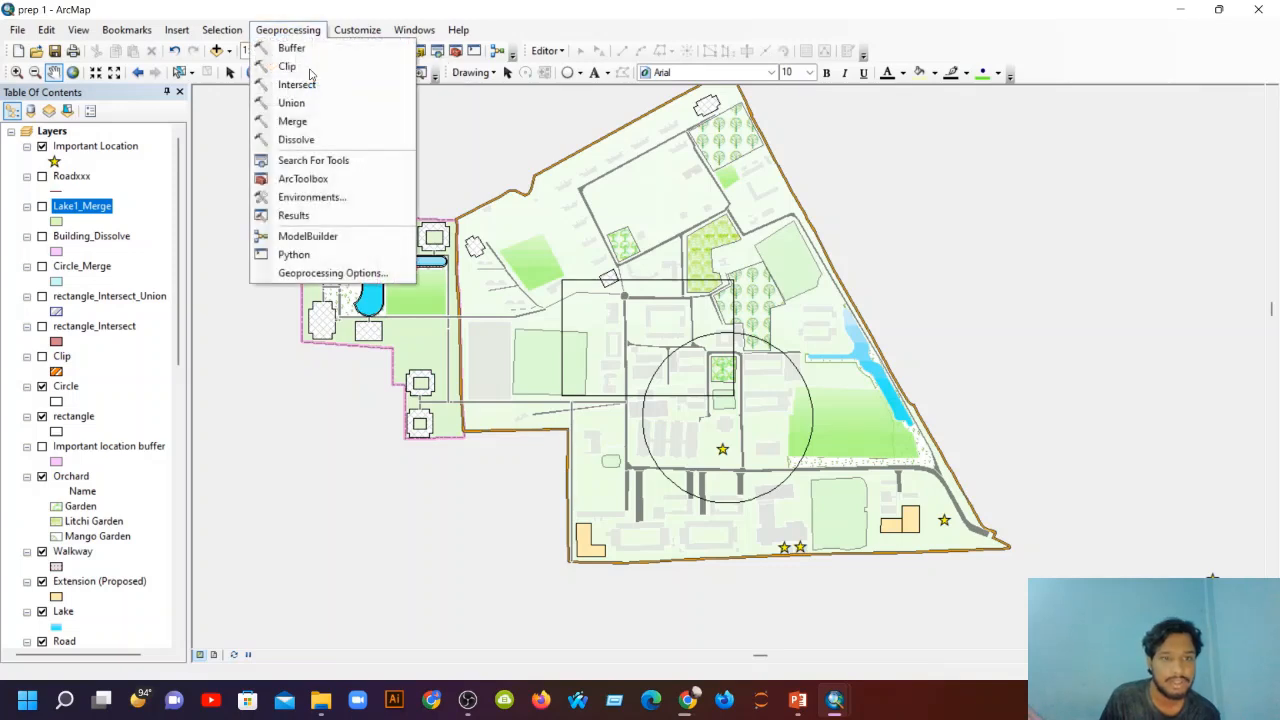
click(308, 161)
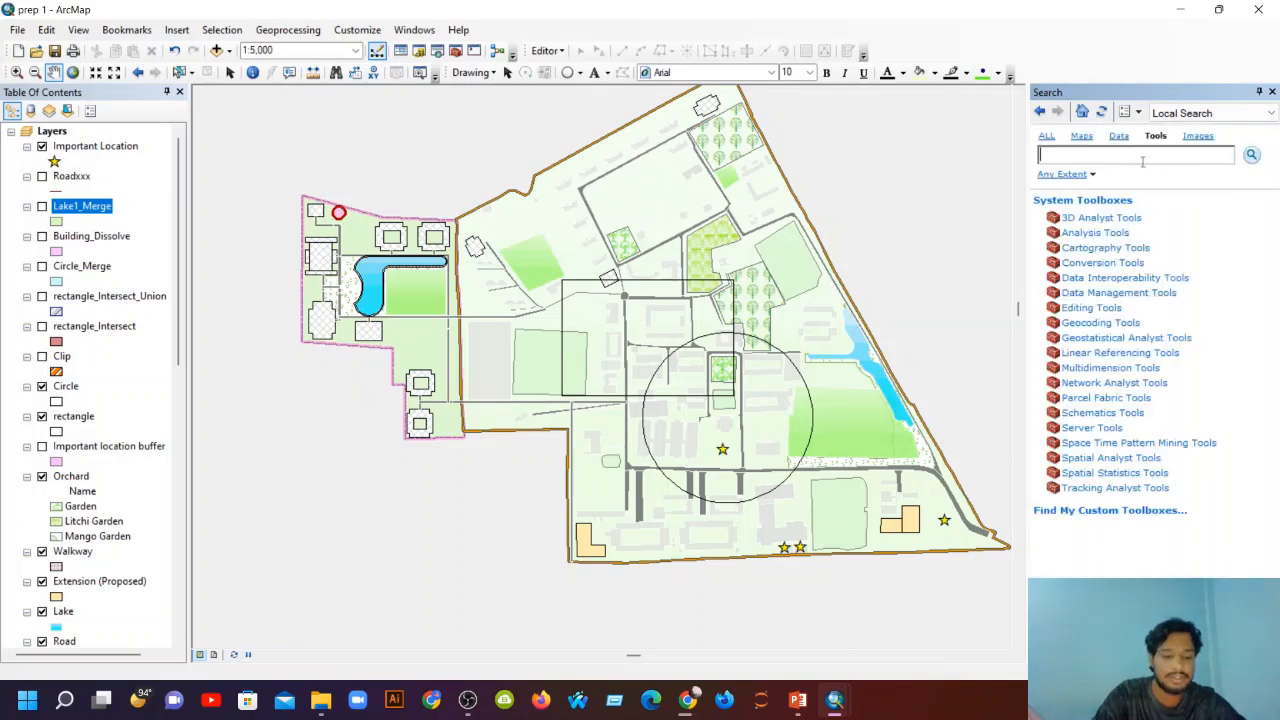
text(erase)
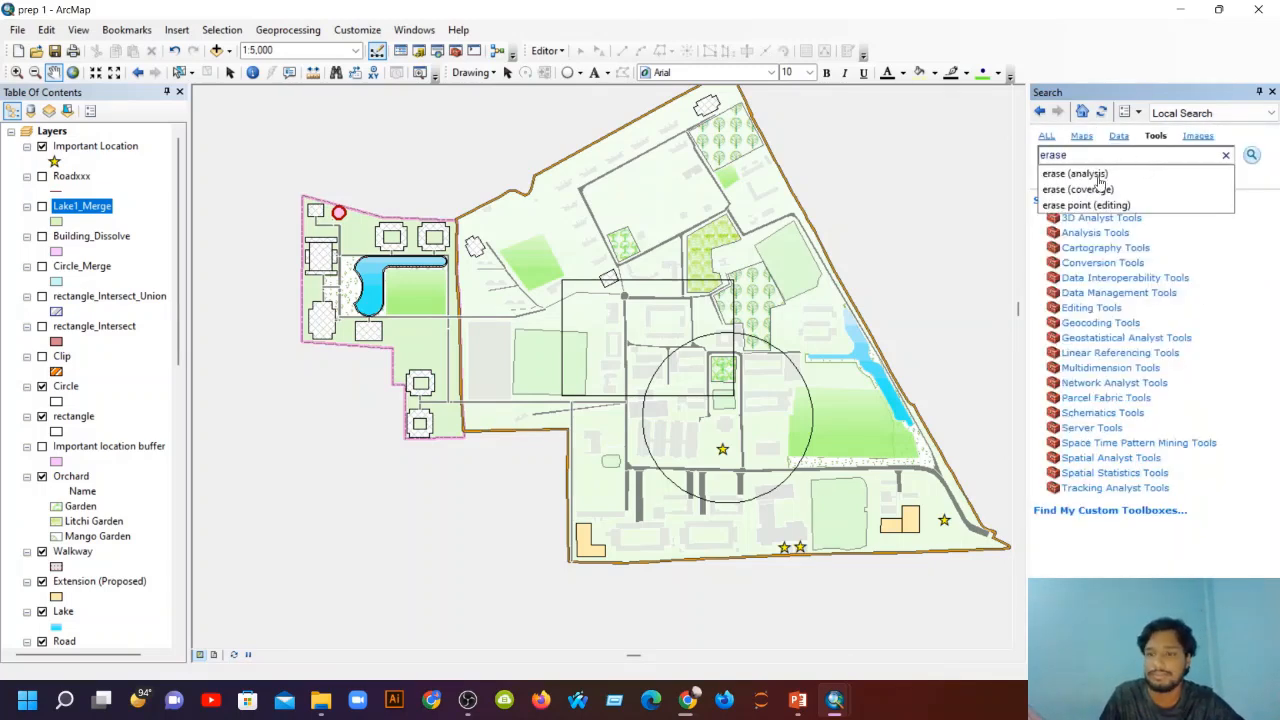
click(1097, 177)
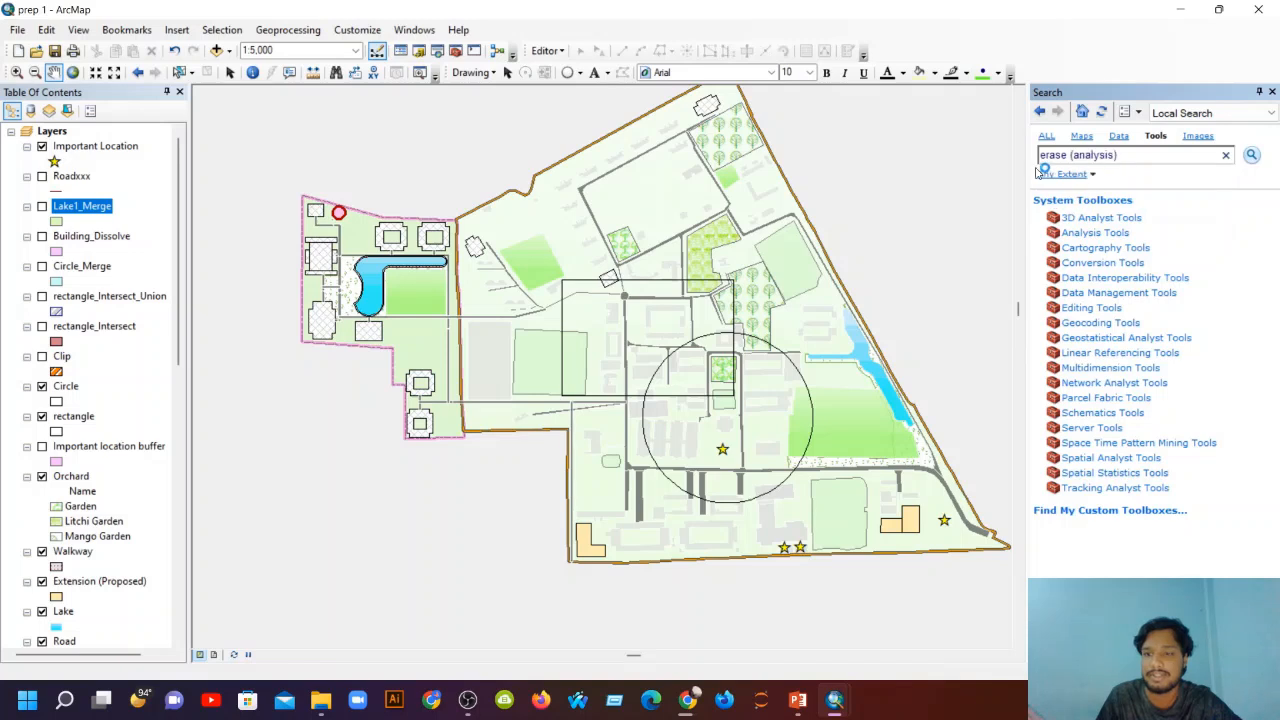
click(1088, 175)
click(1143, 460)
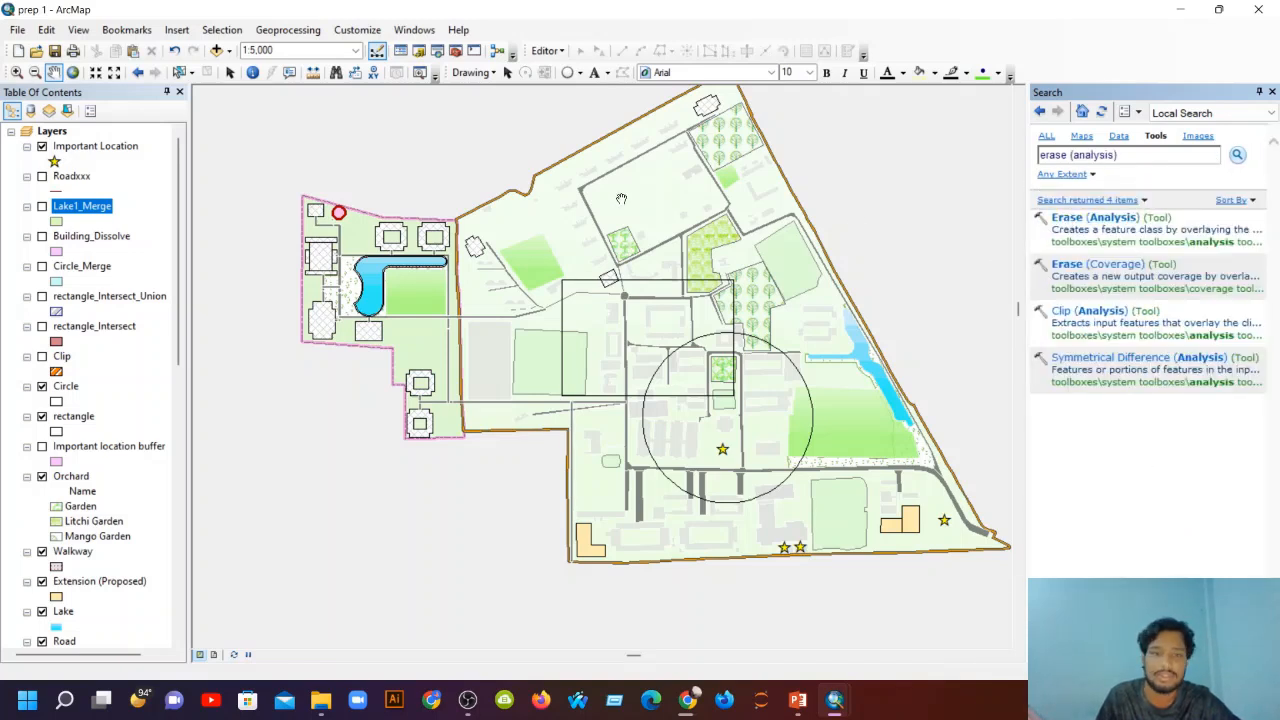
click(1108, 224)
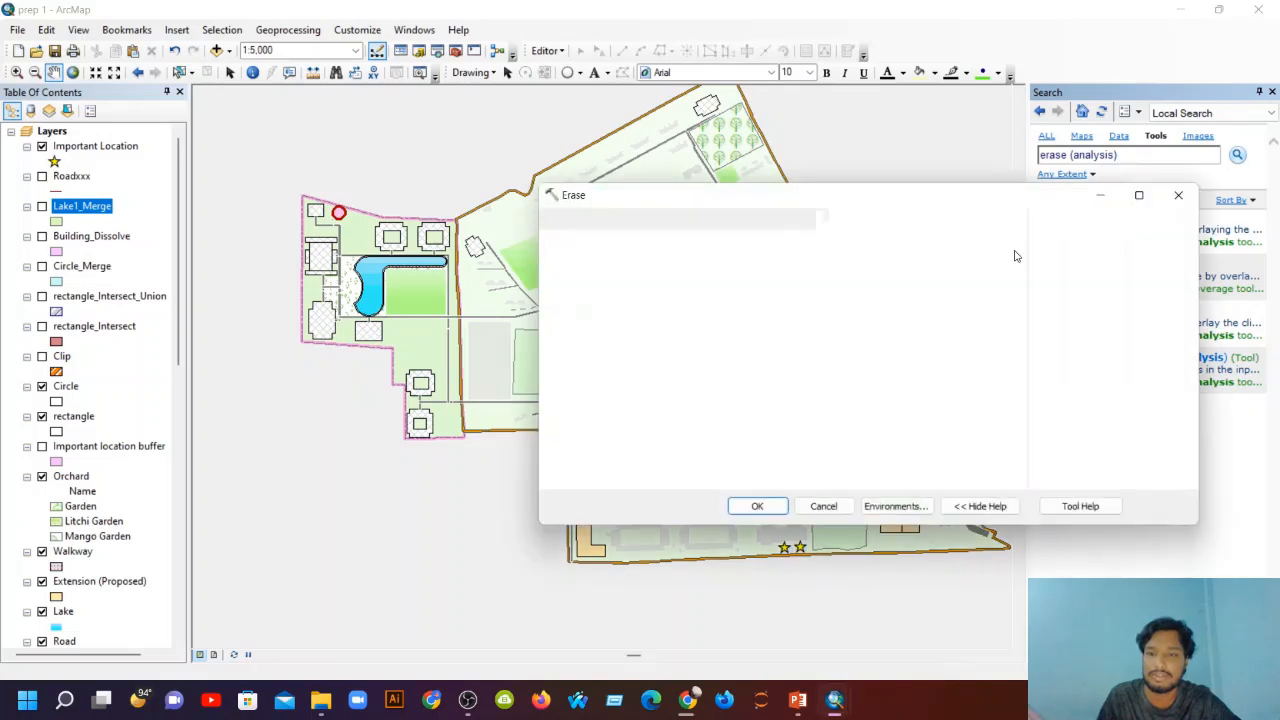
Erase the Building features from the KUET Boundary layer, keeping the default Boundaries_poly_3mbuffer_Era output, and dismiss the completion report.
click(688, 241)
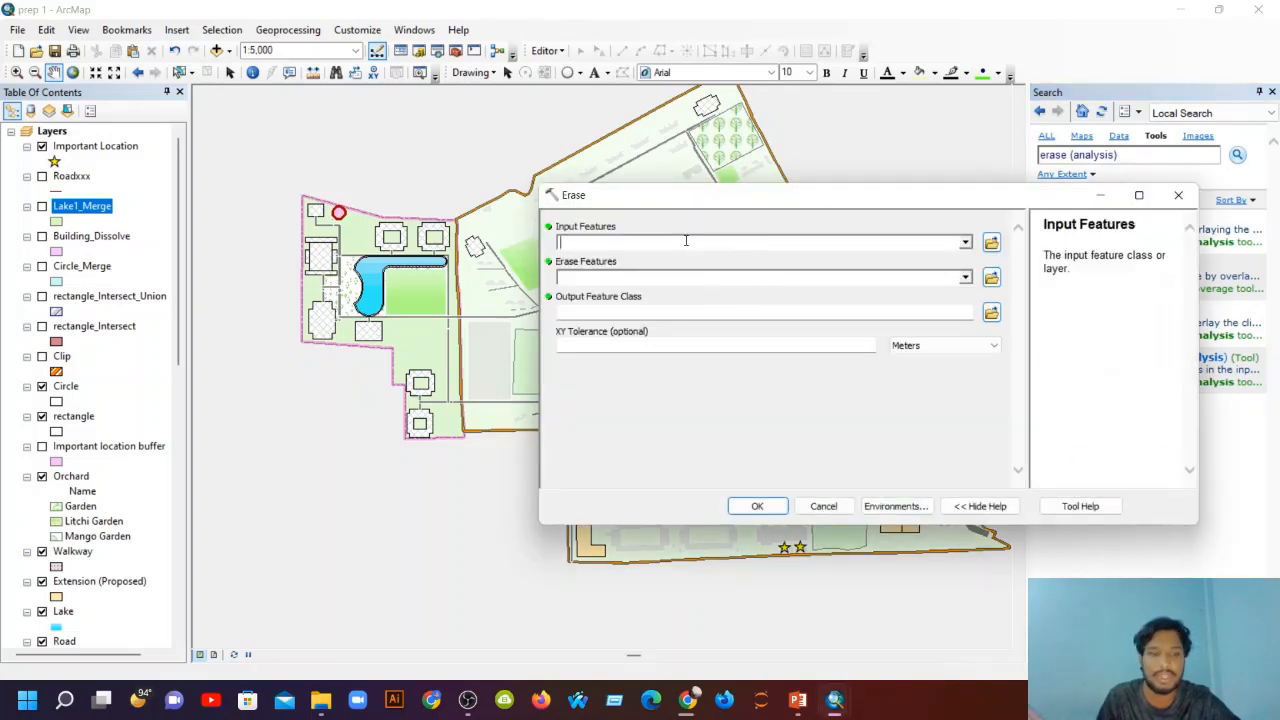
scroll(73, 255, down, 5)
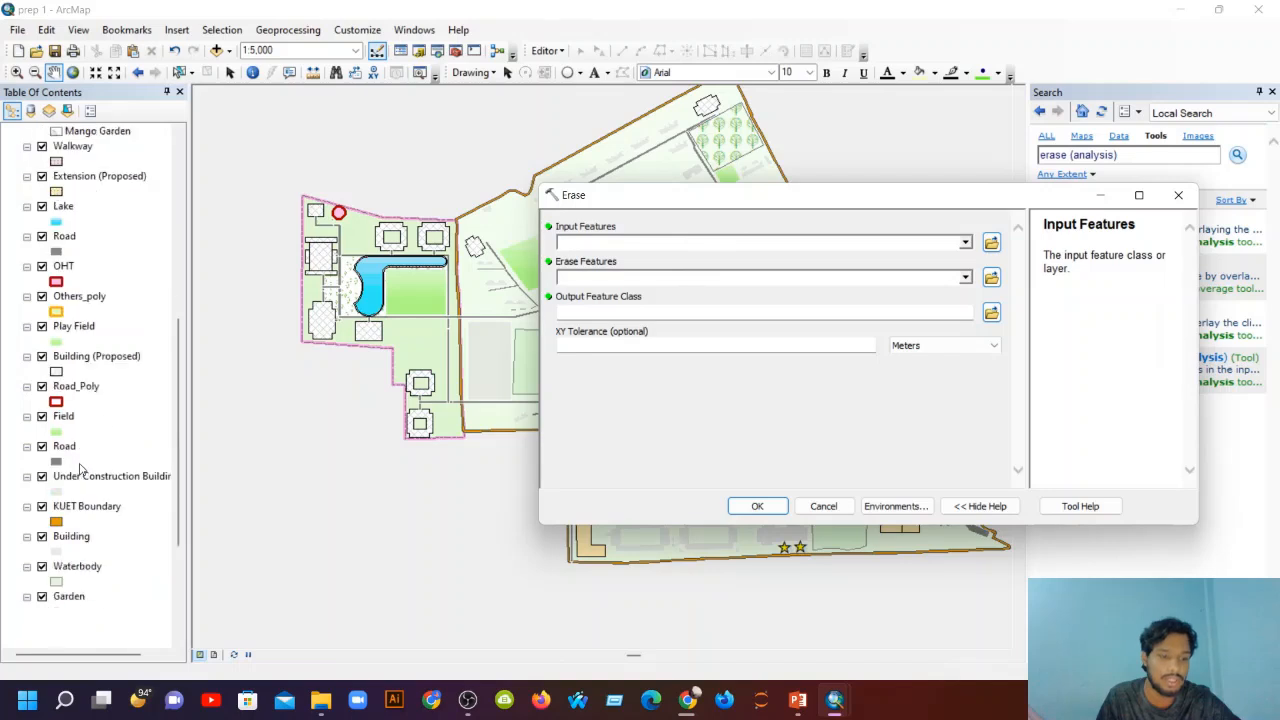
drag(89, 456, 600, 252)
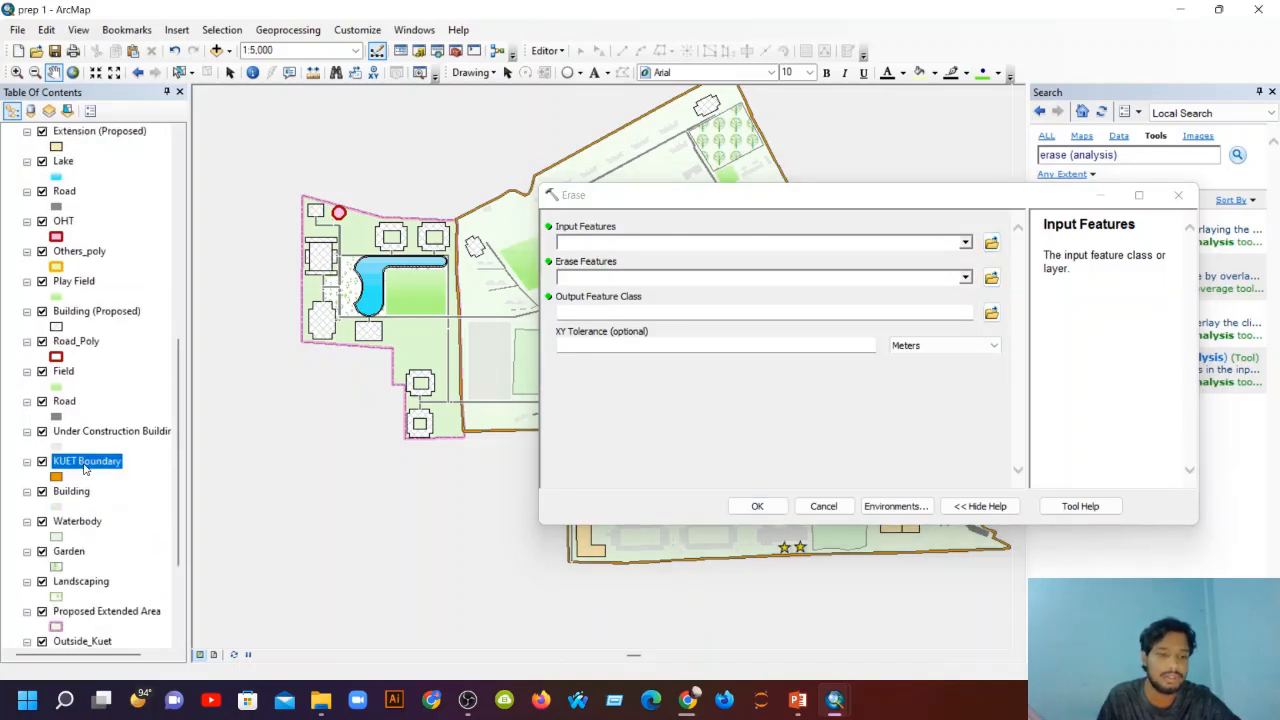
drag(86, 470, 600, 246)
scroll(228, 296, up, 1)
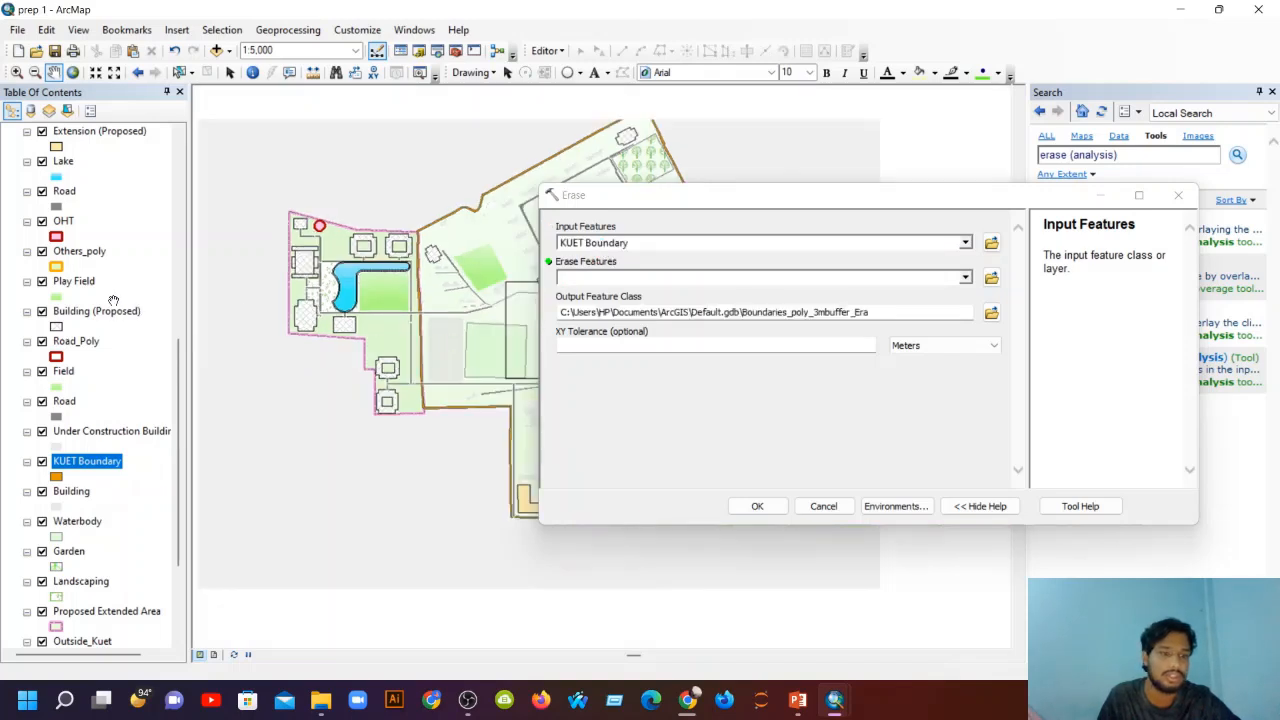
scroll(75, 328, up, 2)
scroll(75, 328, down, 1)
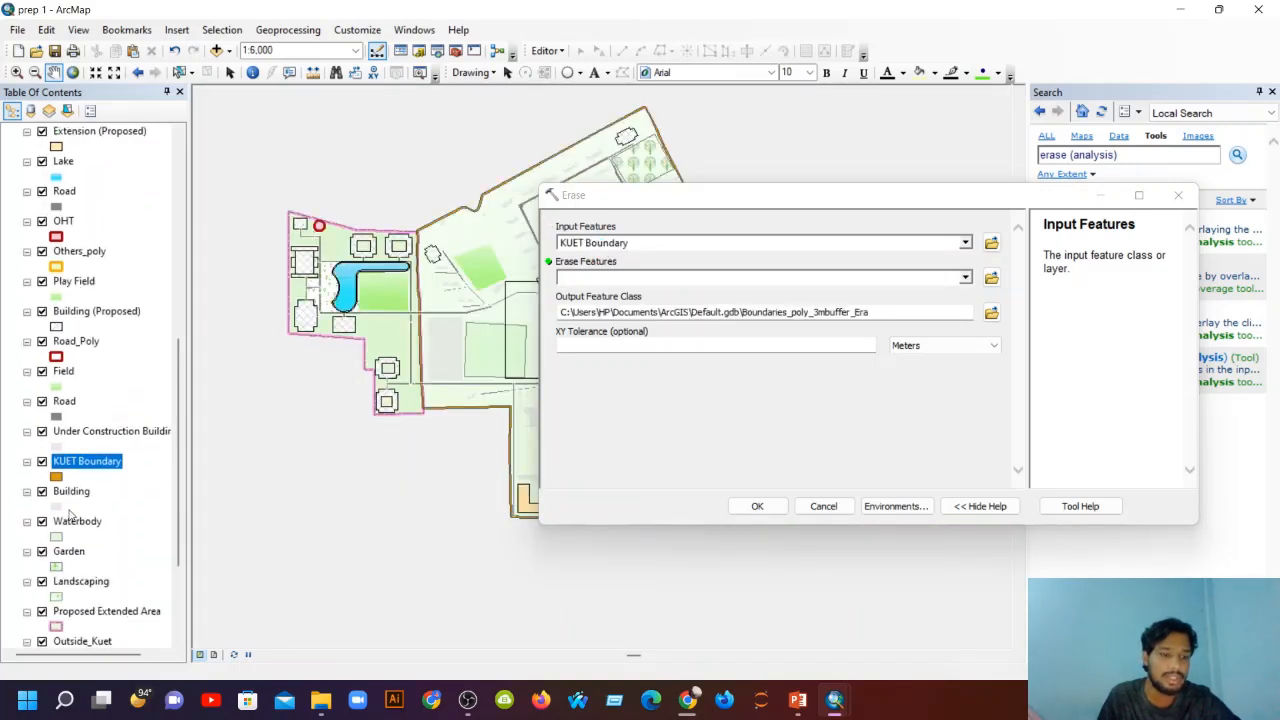
drag(78, 490, 640, 279)
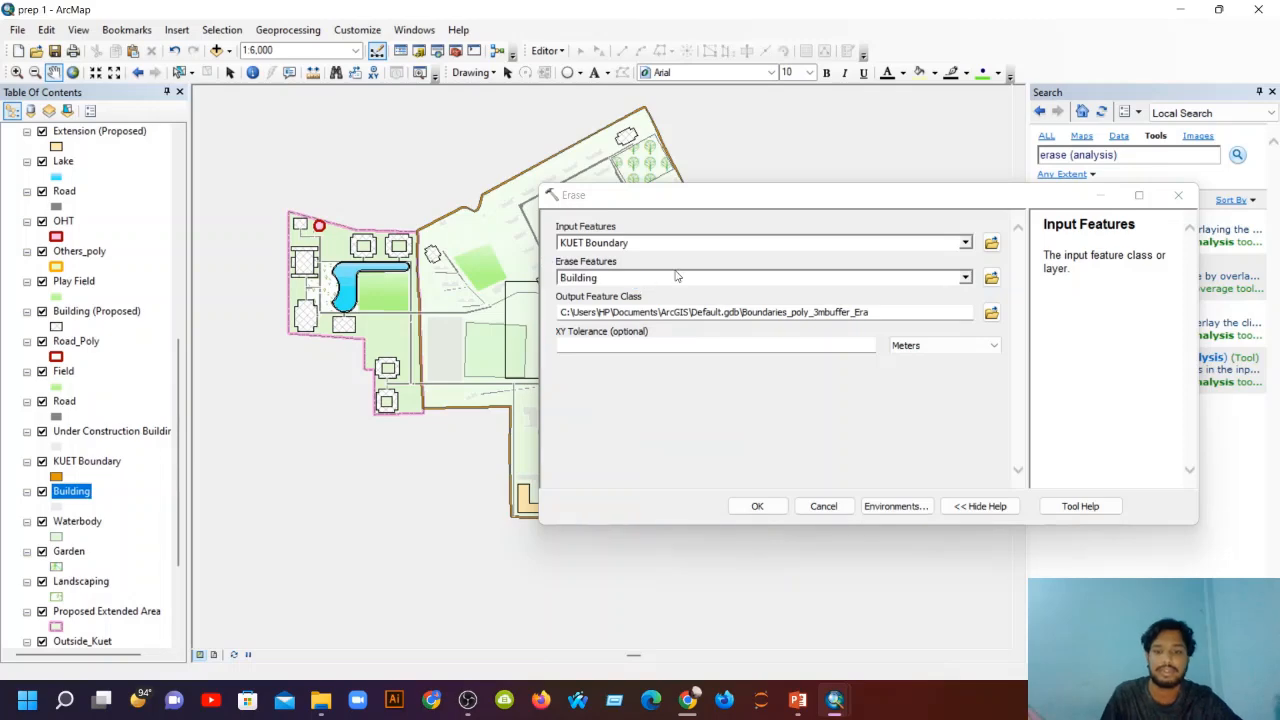
click(757, 507)
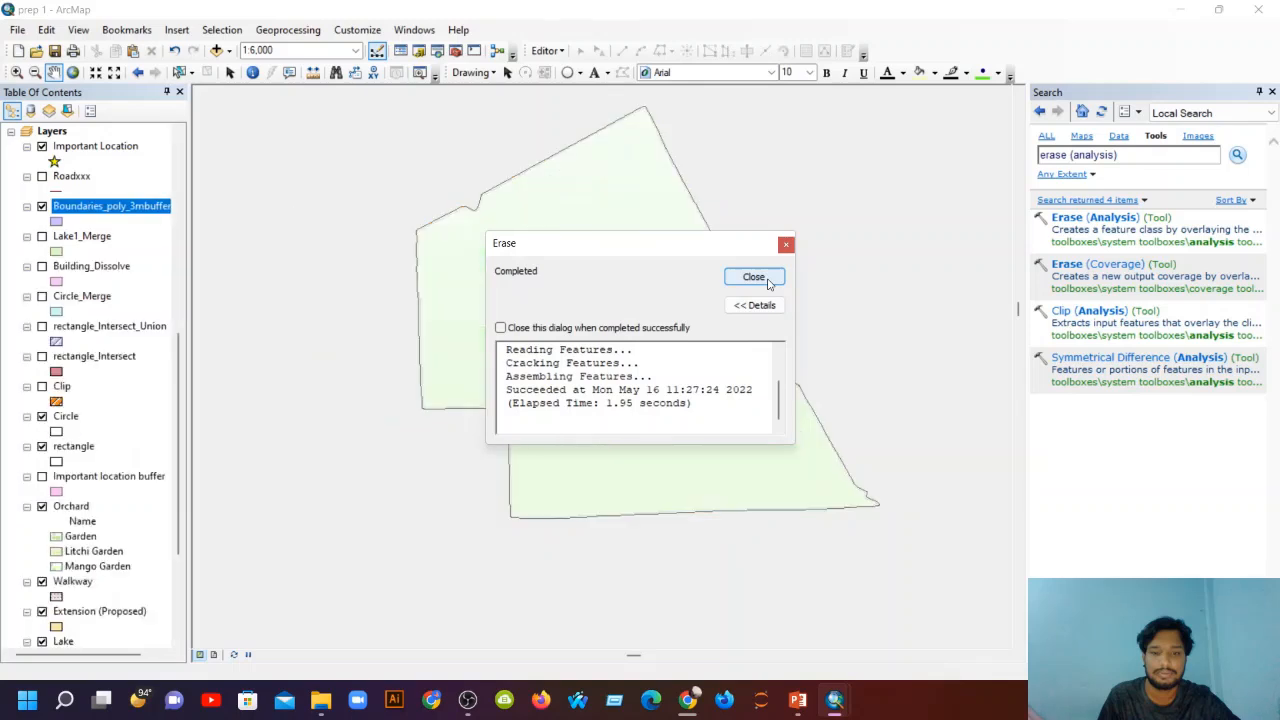
click(762, 284)
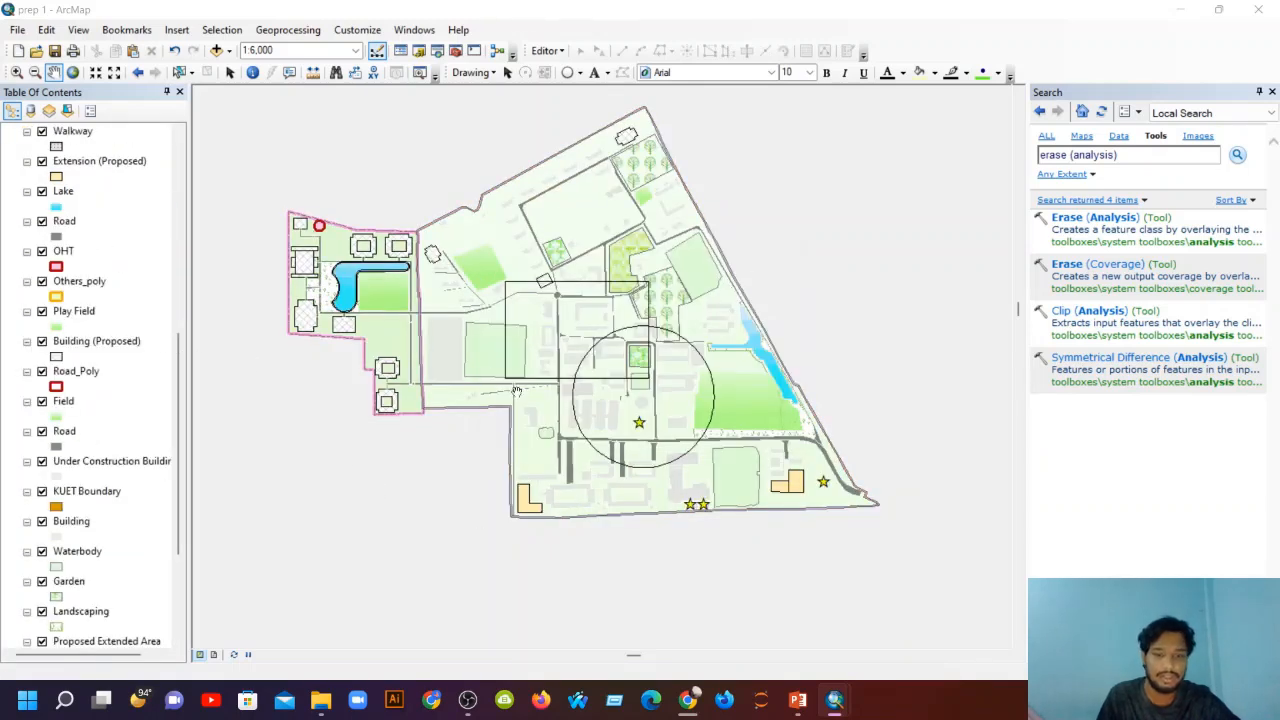
Apply the Poison Overlay symbol to the Boundaries_poly_3mbuffer_Era layer and look closer at it on the map.
scroll(46, 200, up, 2)
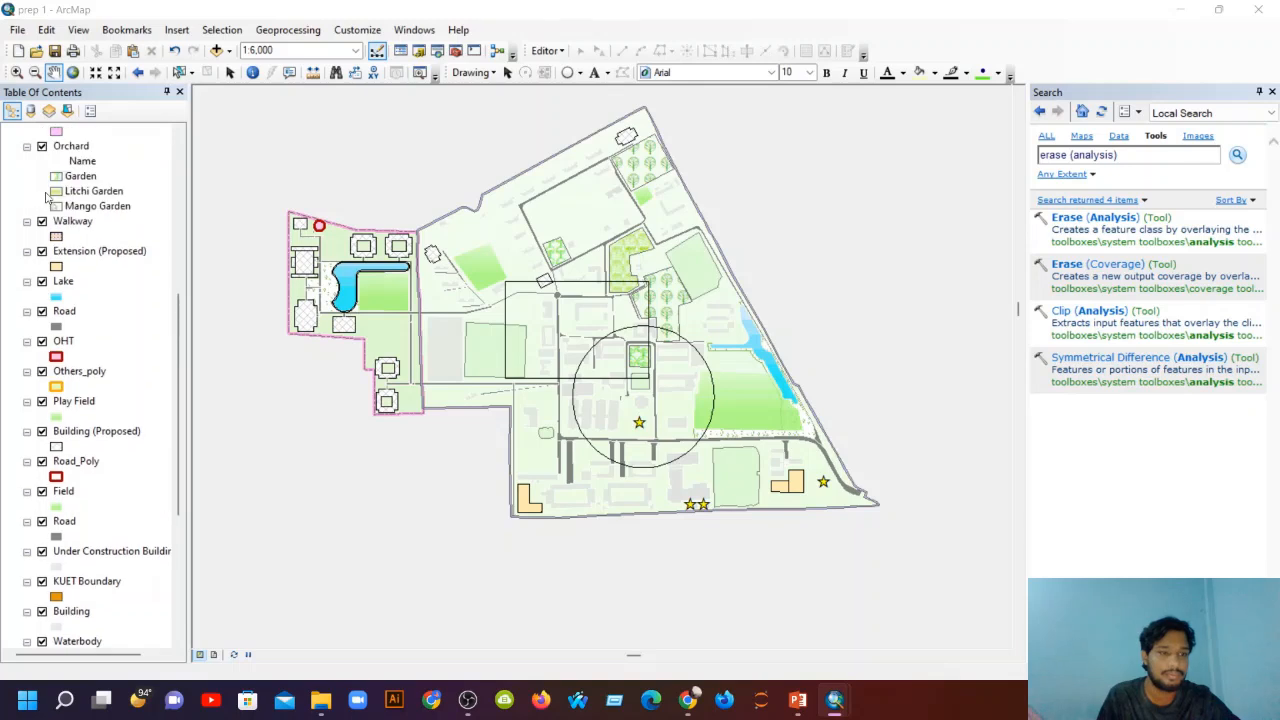
scroll(46, 197, up, 8)
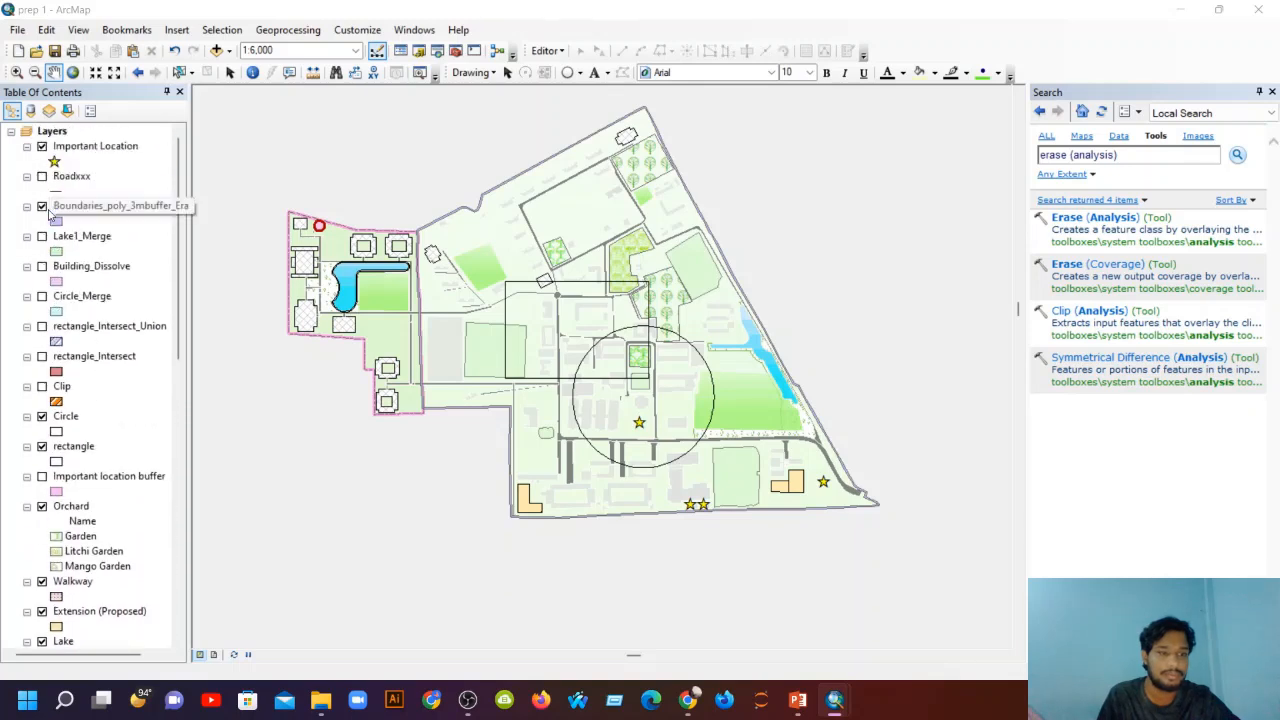
click(56, 220)
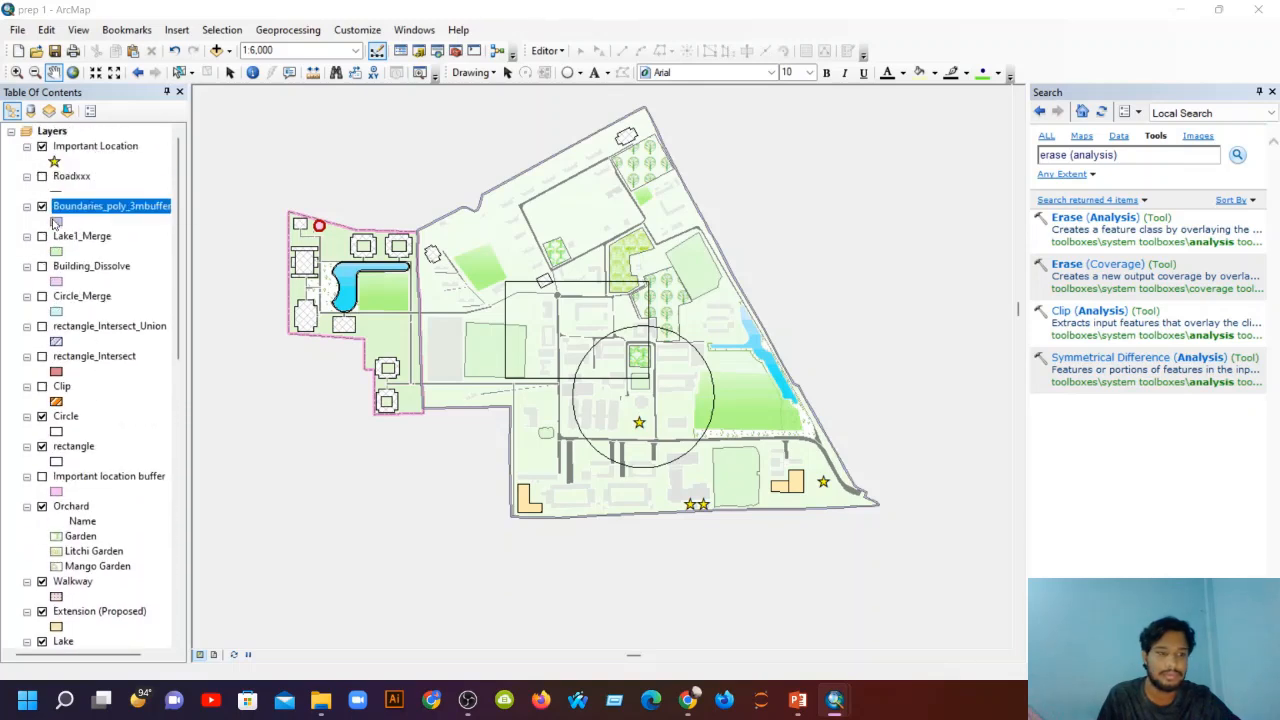
click(42, 207)
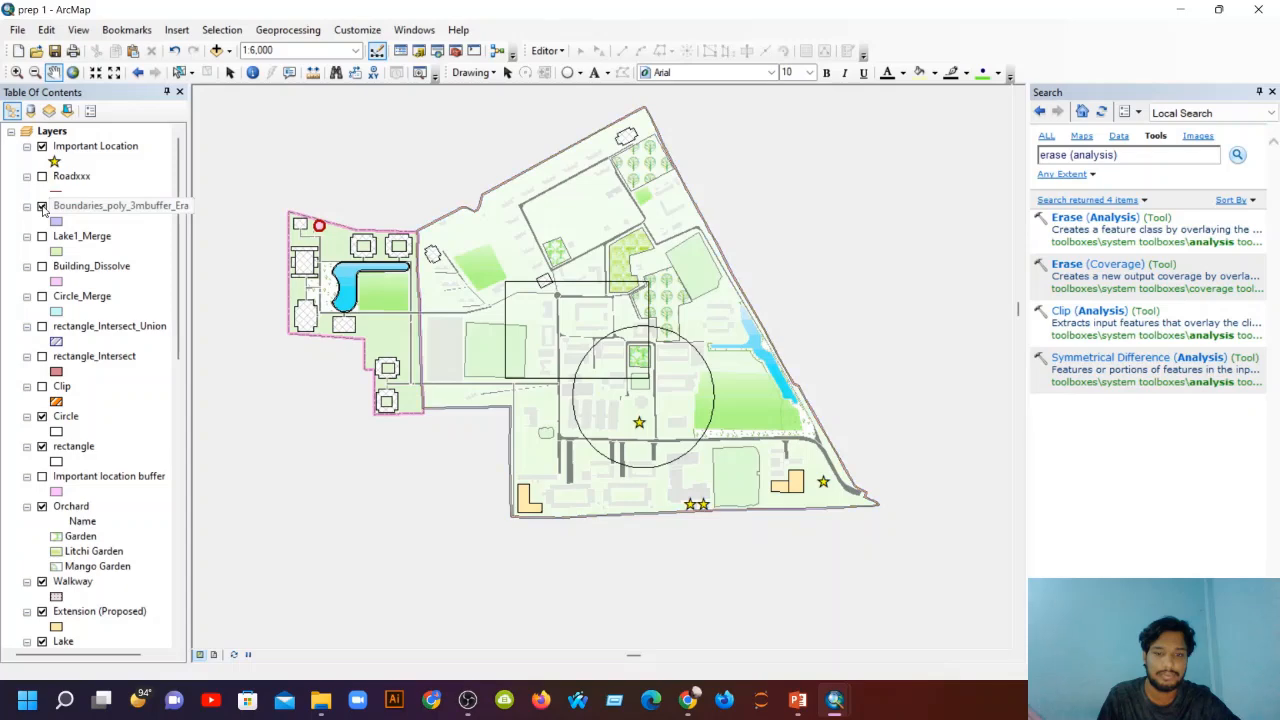
click(56, 221)
scroll(868, 440, down, 3)
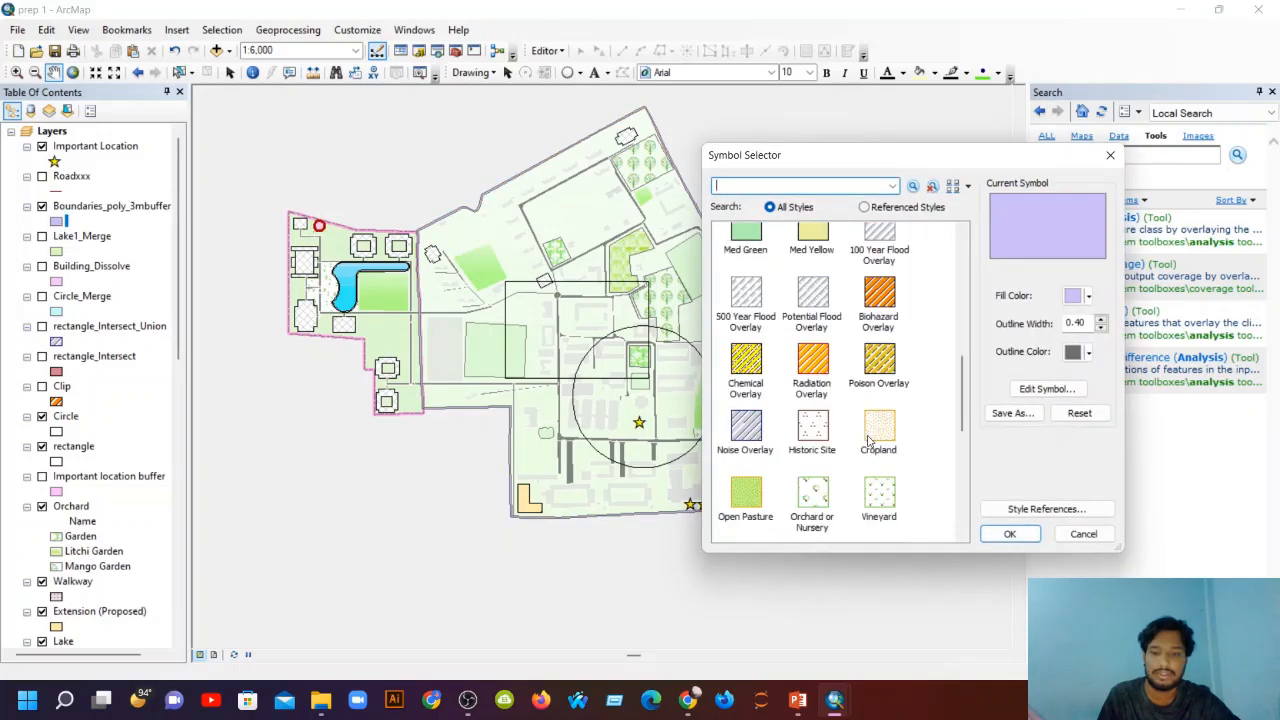
click(879, 360)
click(1010, 534)
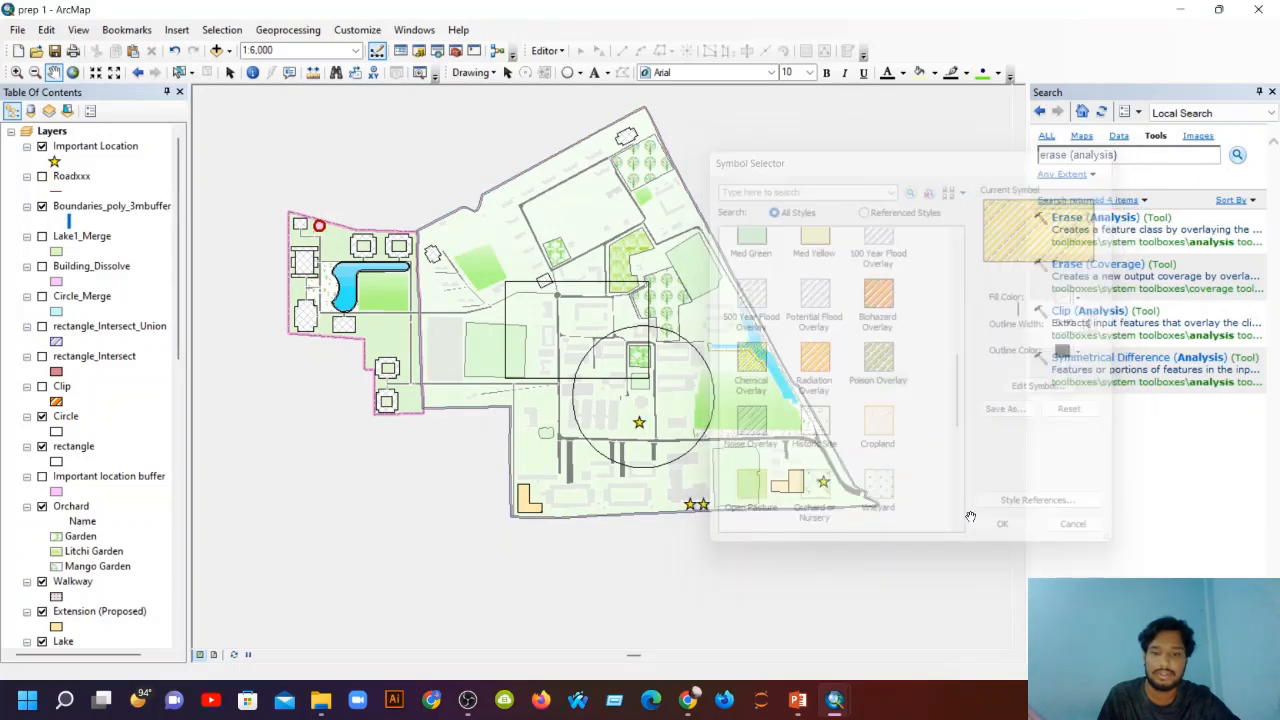
scroll(678, 358, up, 2)
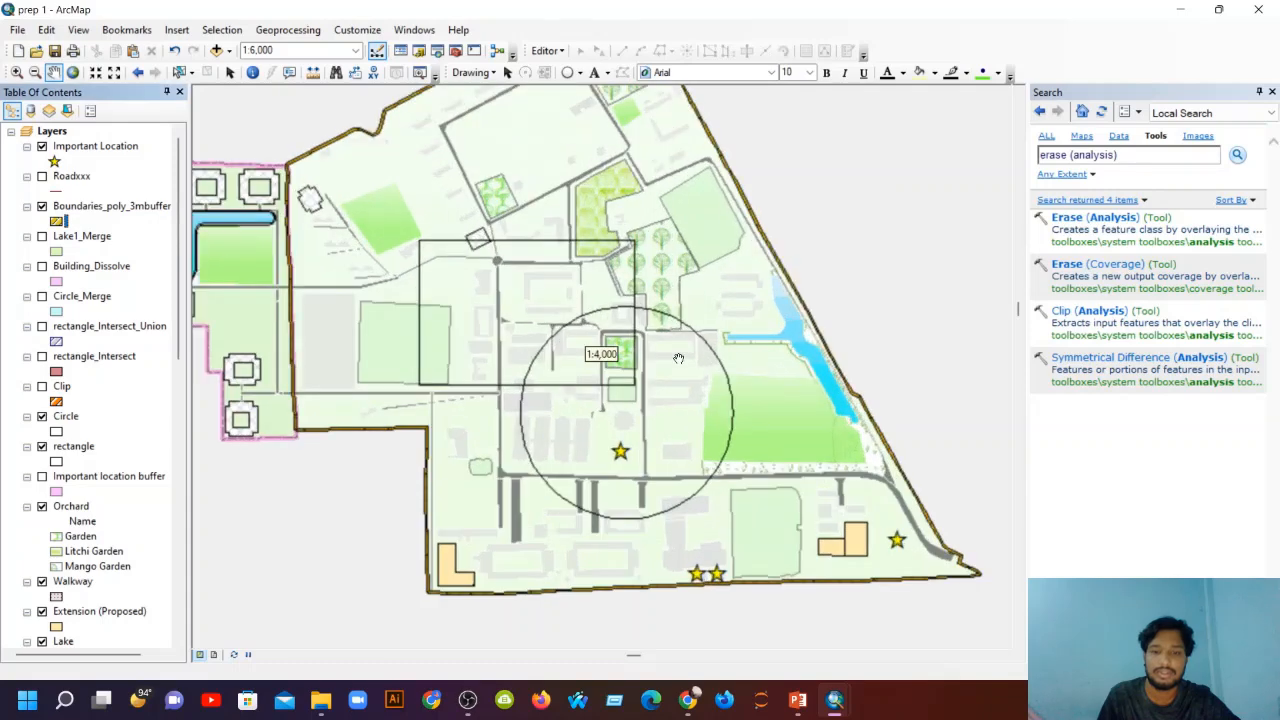
Hide the Boundaries_poly_3mbuffer_Era layer and bring the whole campus into view on the map.
scroll(551, 355, down, 3)
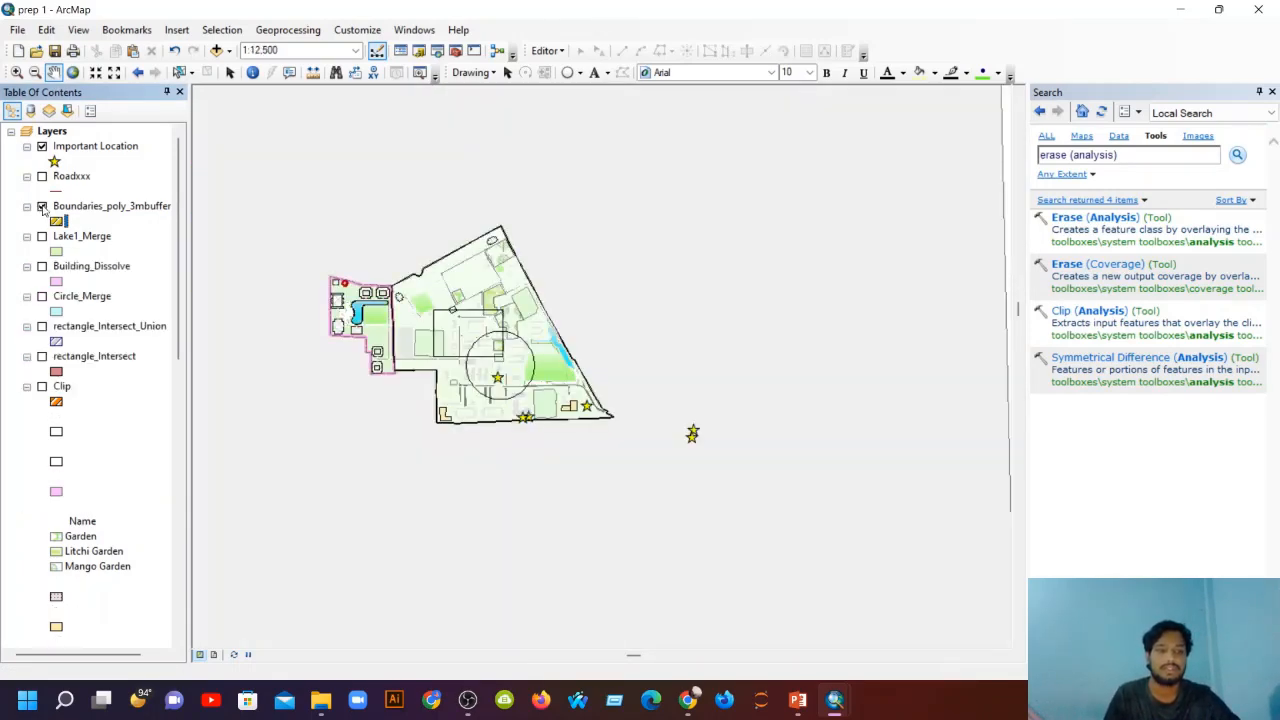
click(42, 207)
drag(434, 262, 510, 248)
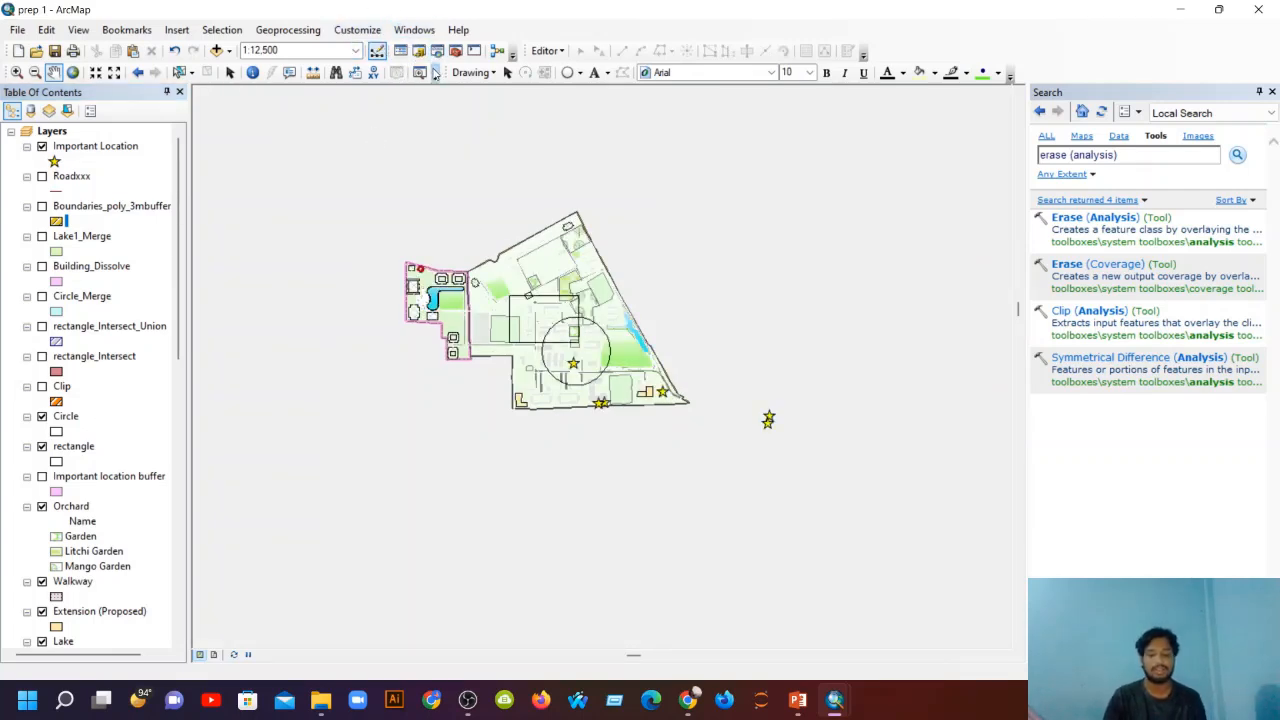
scroll(465, 283, down, 2)
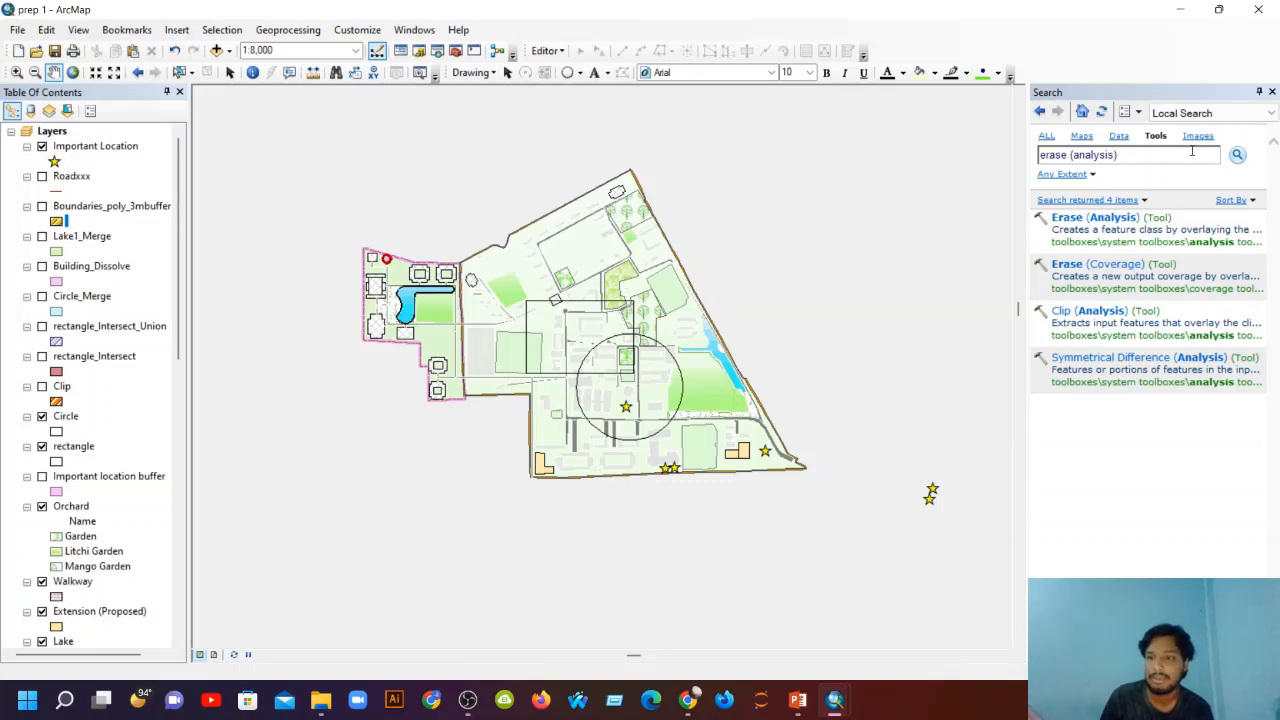
Search the geoprocessing tools for identity and open the Identity (Analysis) tool.
click(1192, 151)
key(BackSpace)
key(BackSpace)
key(BackSpace)
key(BackSpace)
key(BackSpace)
key(BackSpace)
key(BackSpace)
key(BackSpace)
key(BackSpace)
key(BackSpace)
key(BackSpace)
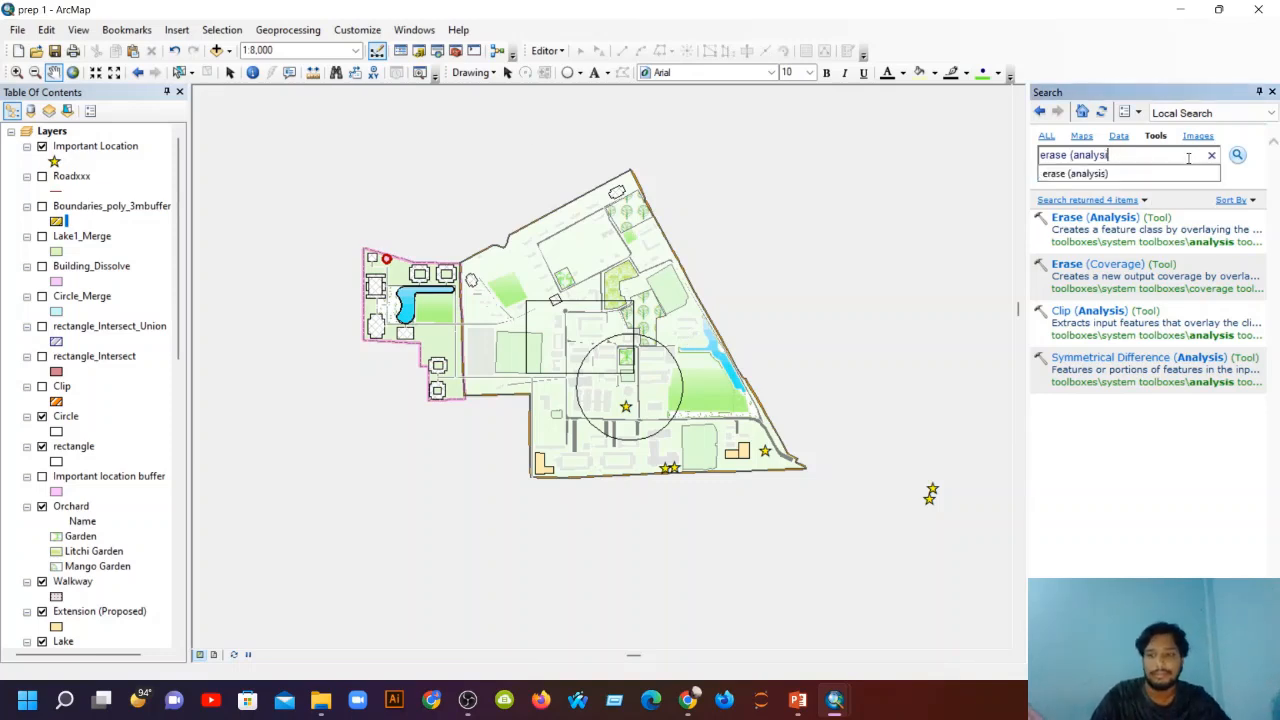
key(BackSpace)
key(BackSpace)
key(BackSpace)
key(BackSpace)
key(BackSpace)
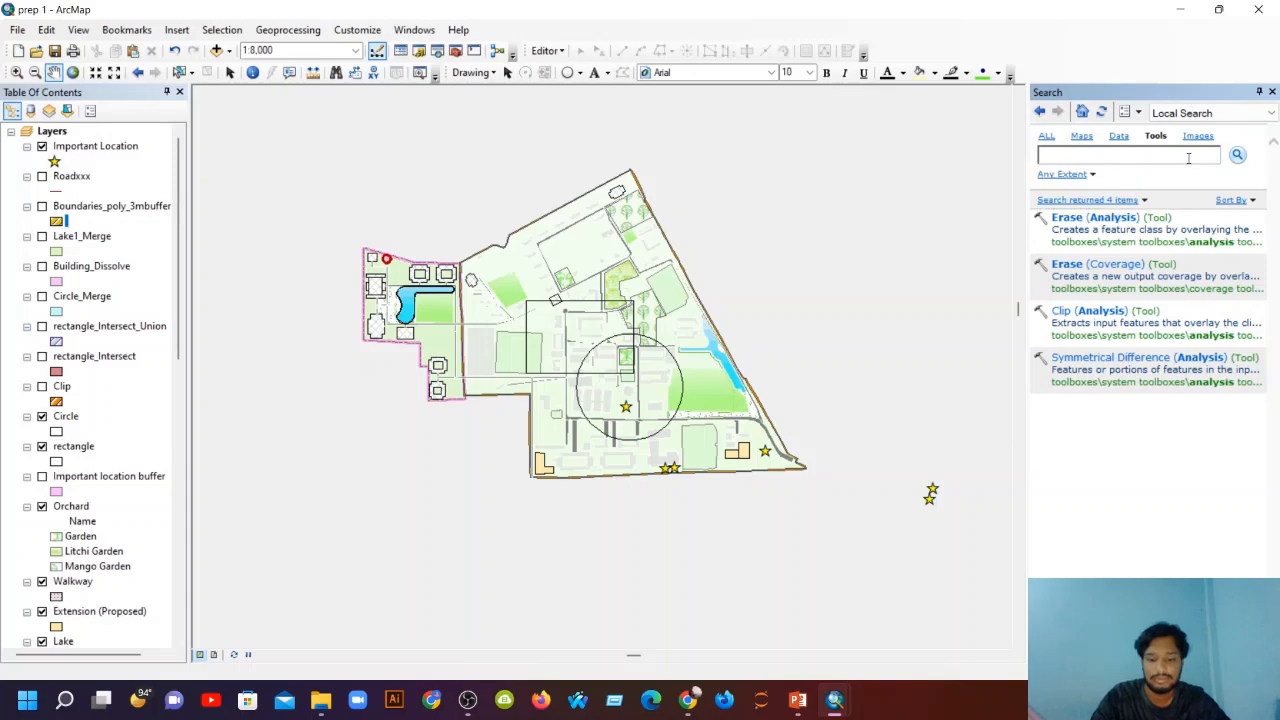
text(identit)
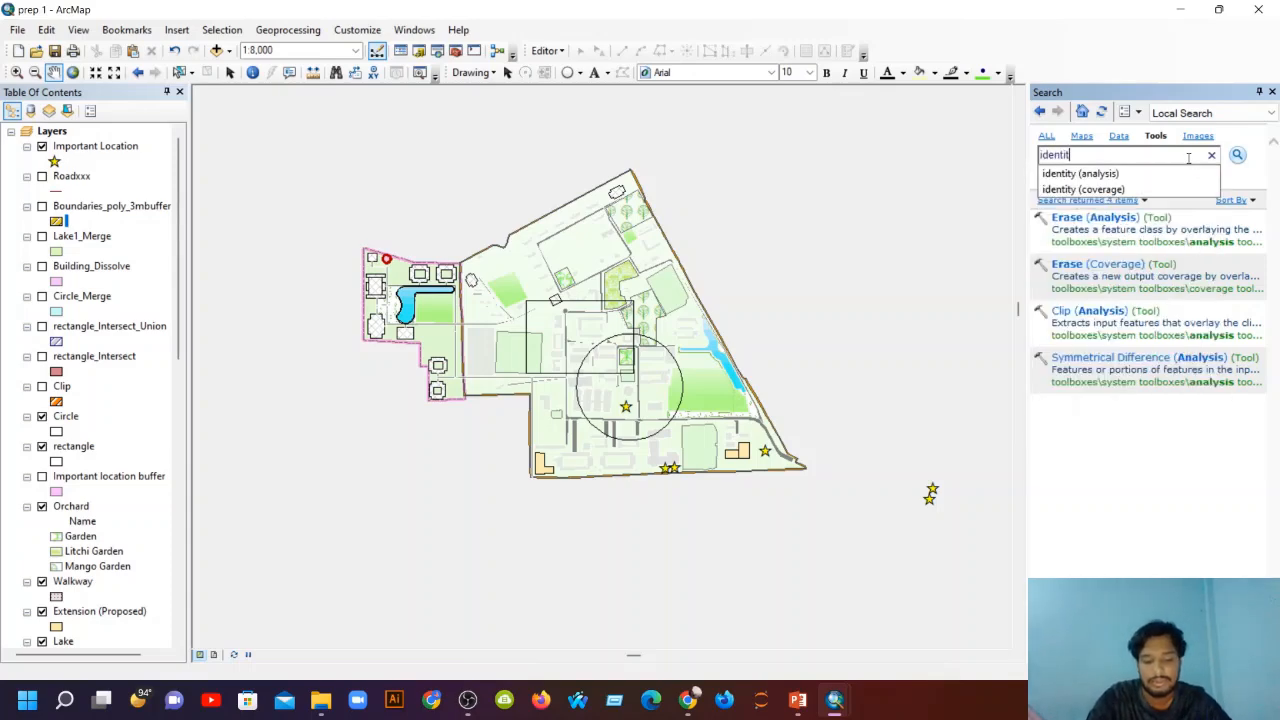
text(y)
key(Return)
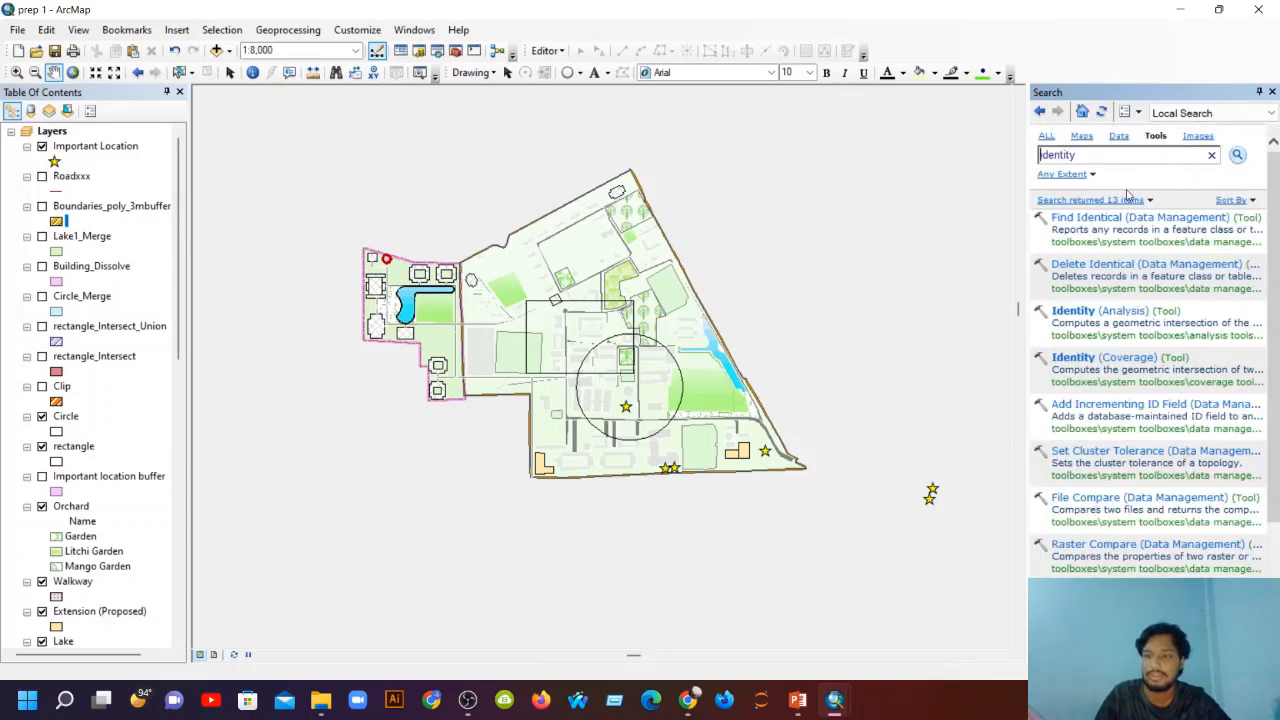
click(1108, 311)
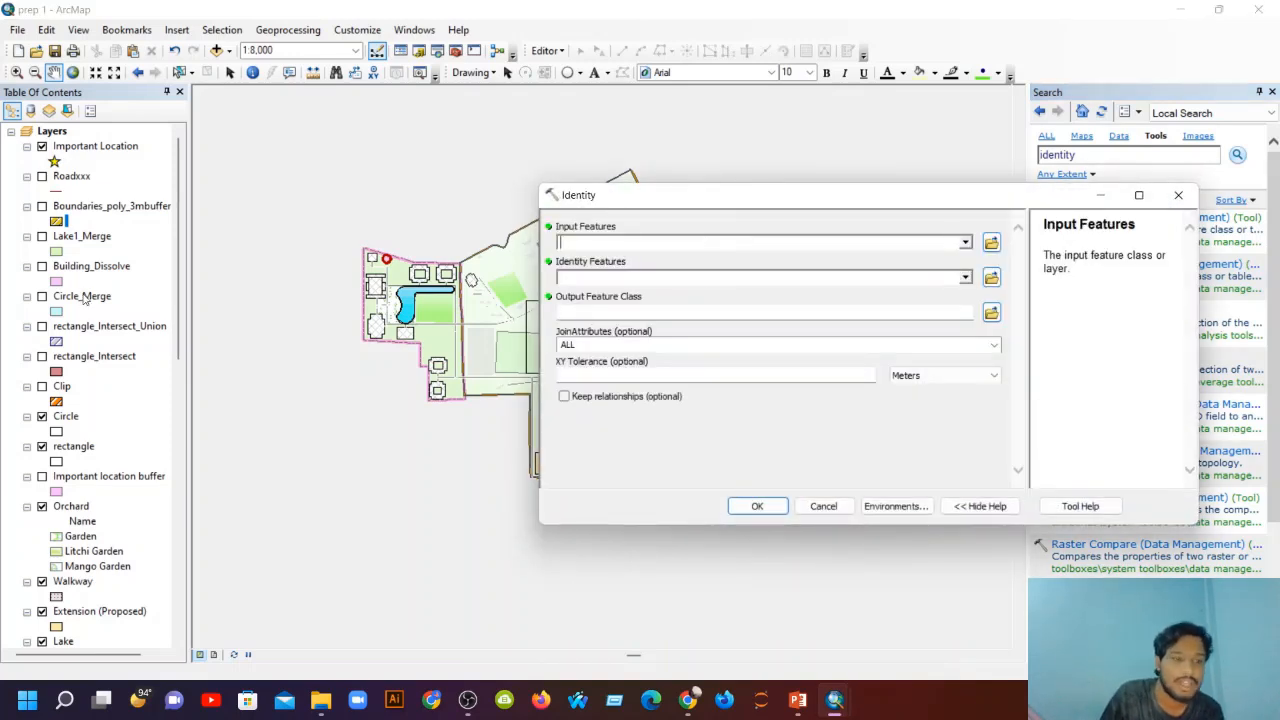
Show Lake1_Merge and run Identity on Proposed Extended Area with Lake1_Merge as identity features, keeping the default Newly_Acquired_Area_Identity11 output, and dismiss the completion report.
scroll(85, 297, down, 10)
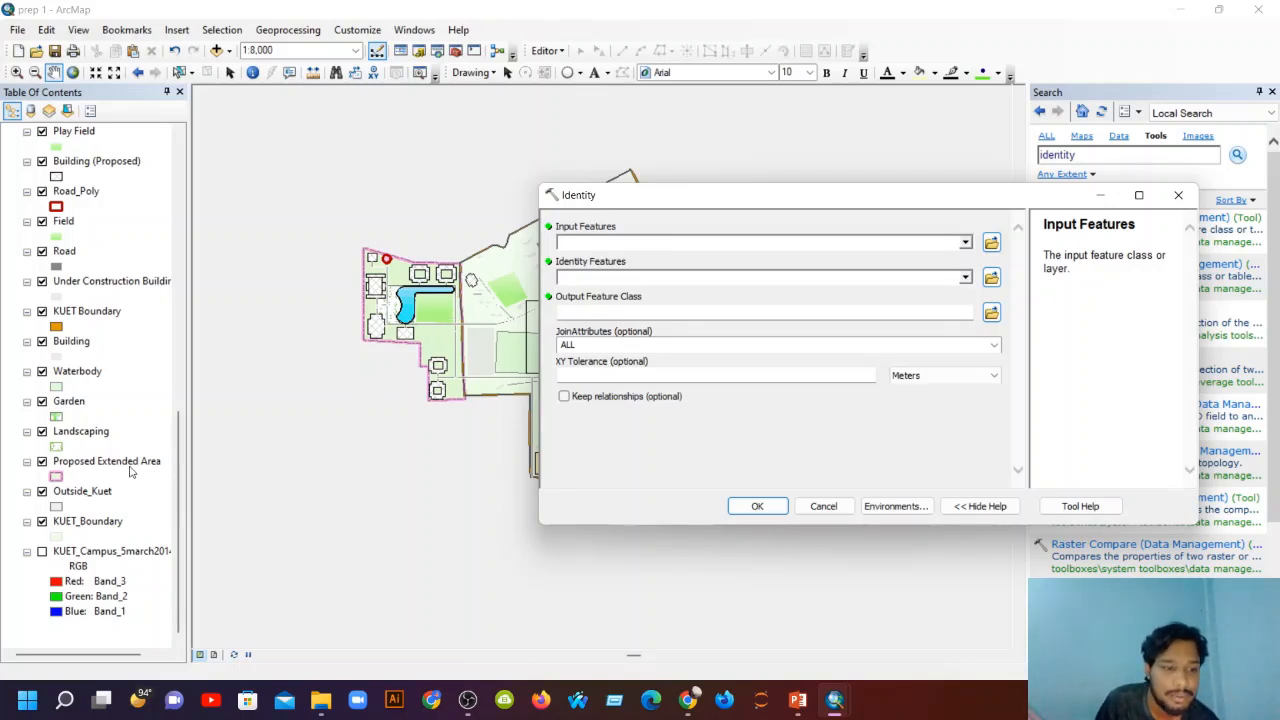
drag(130, 471, 598, 250)
scroll(100, 308, up, 2)
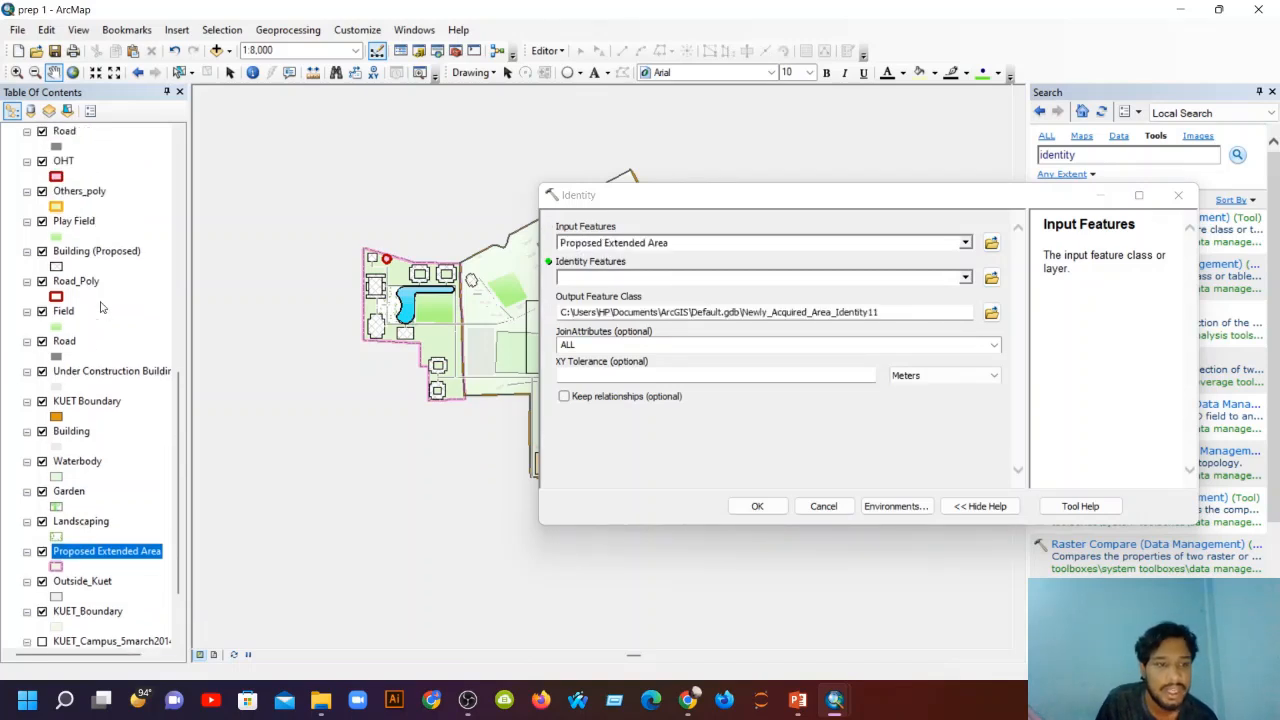
scroll(100, 308, up, 8)
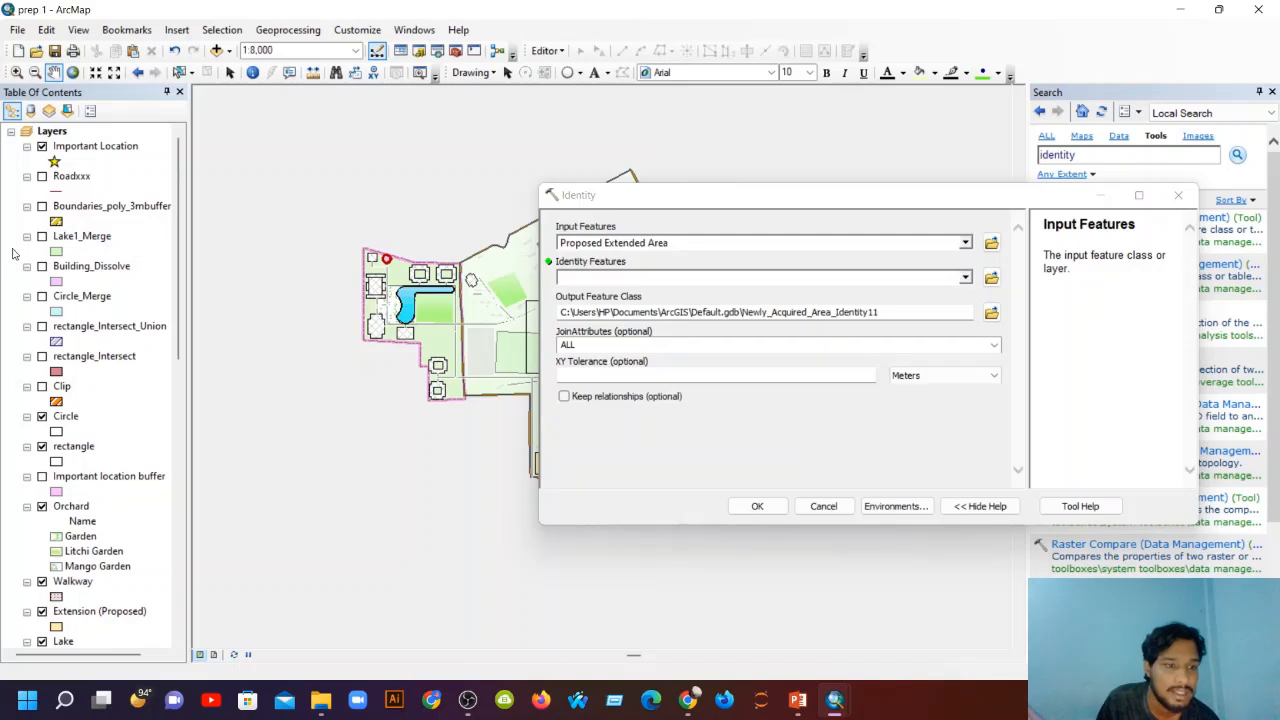
click(42, 236)
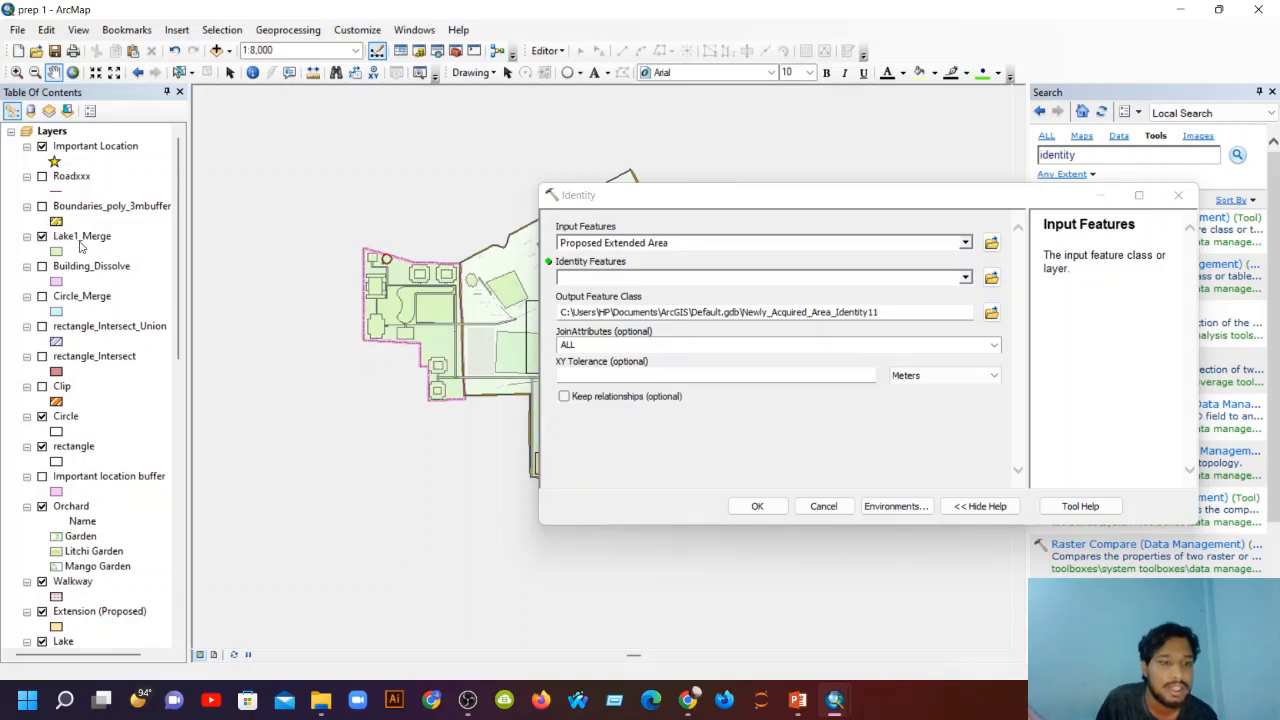
drag(80, 246, 648, 278)
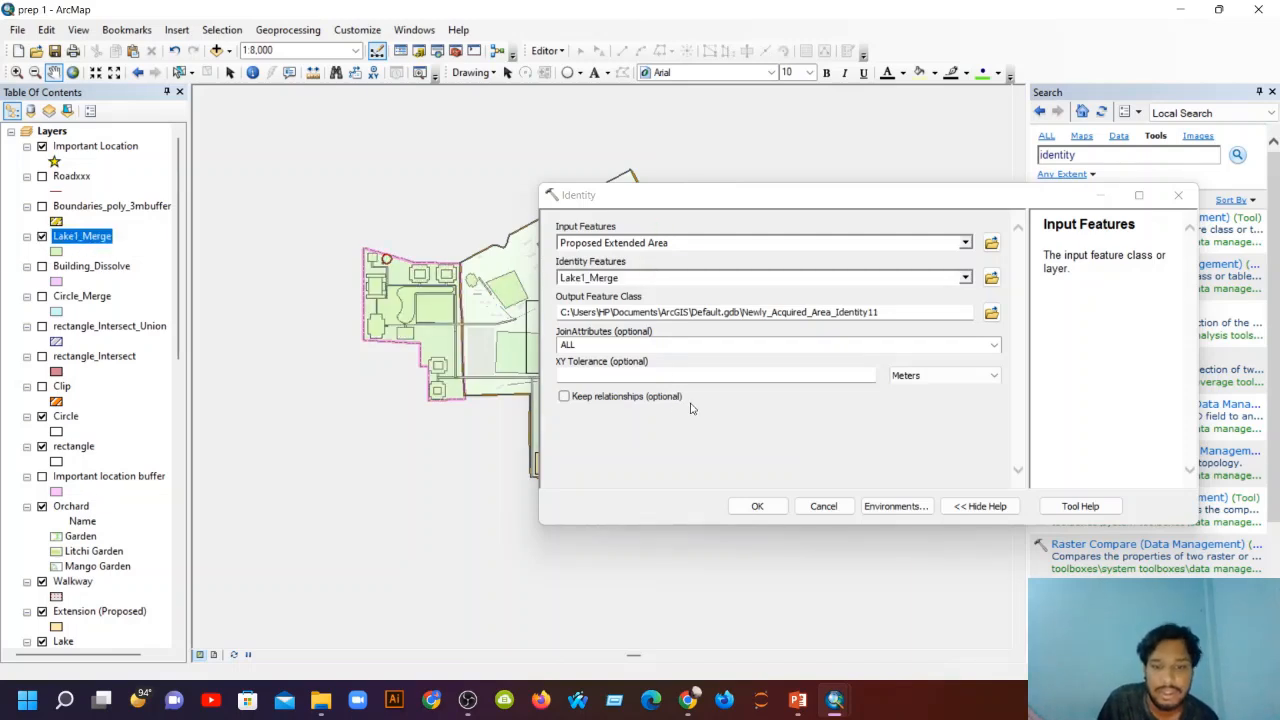
click(757, 506)
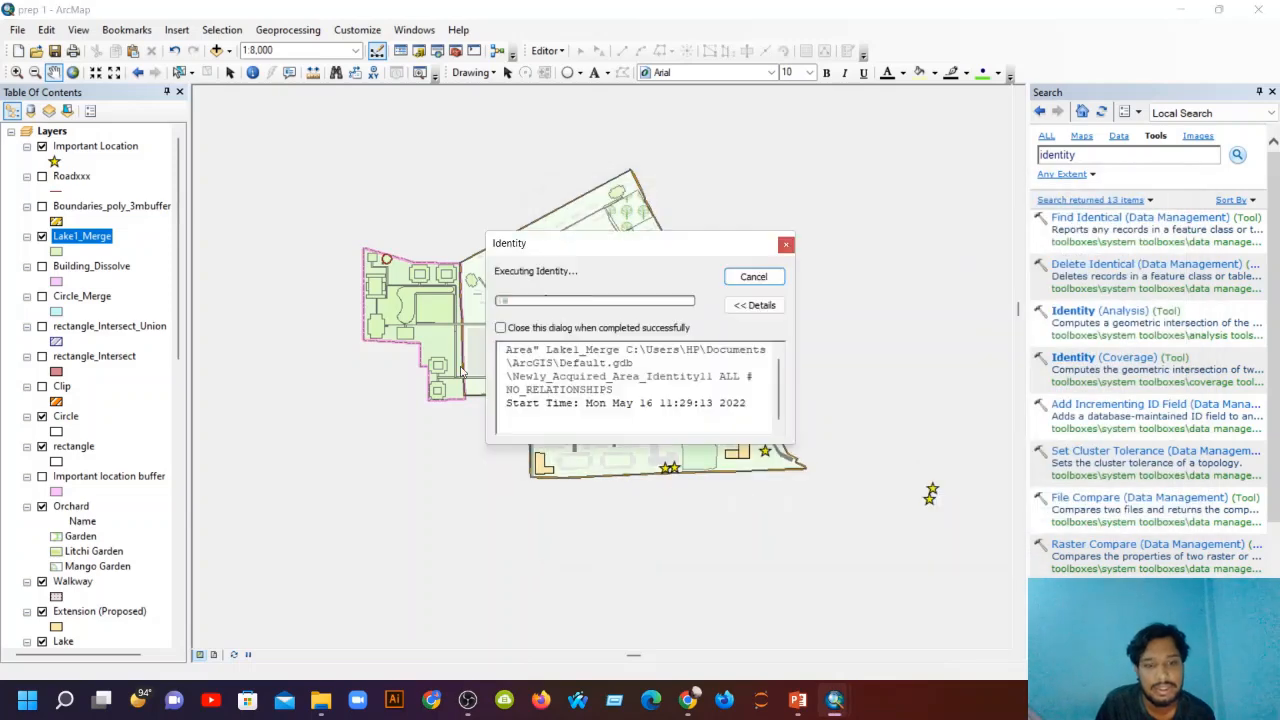
click(768, 278)
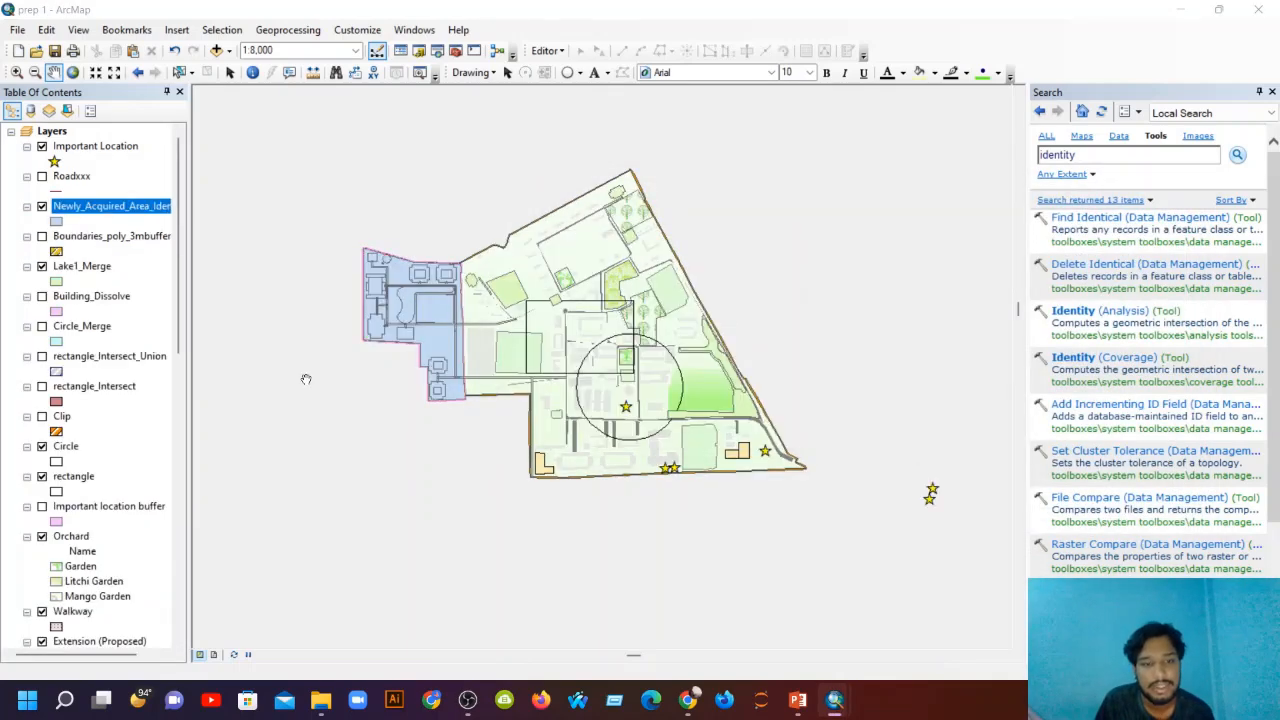
Look closer at the identity result on the map, examine the records in its attribute table, and close the table.
scroll(388, 315, down, 3)
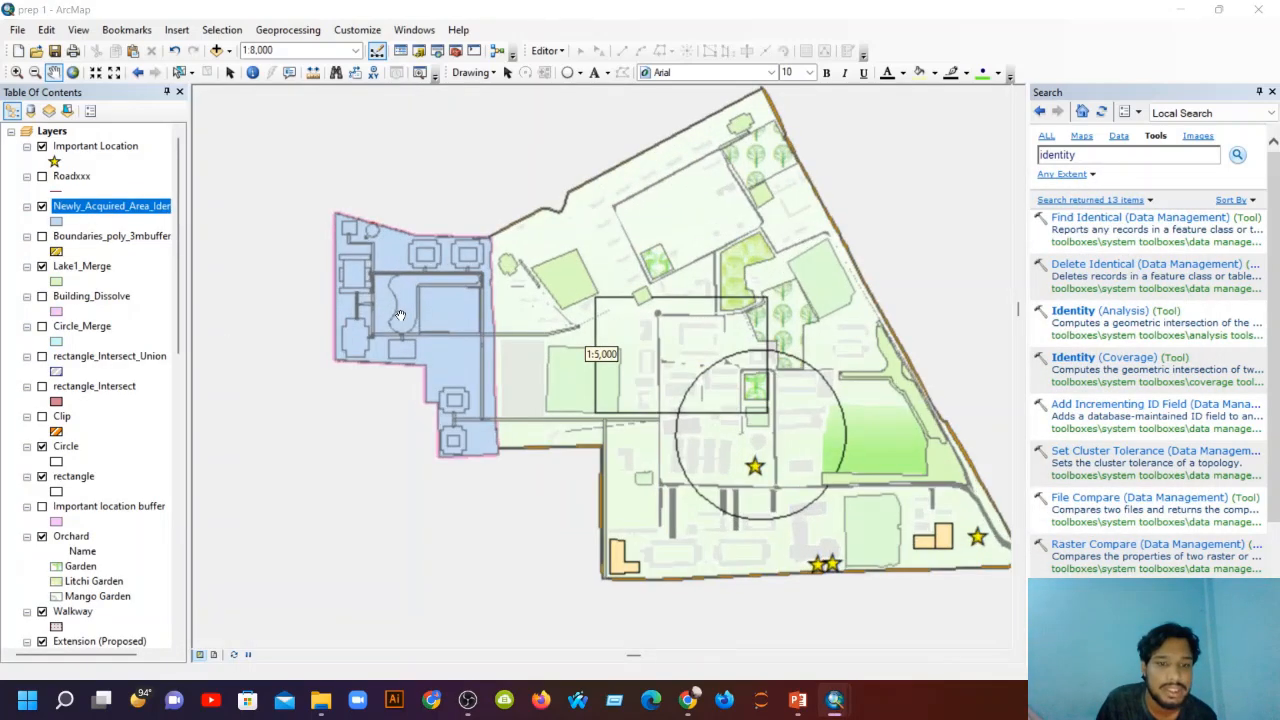
scroll(385, 350, up, 2)
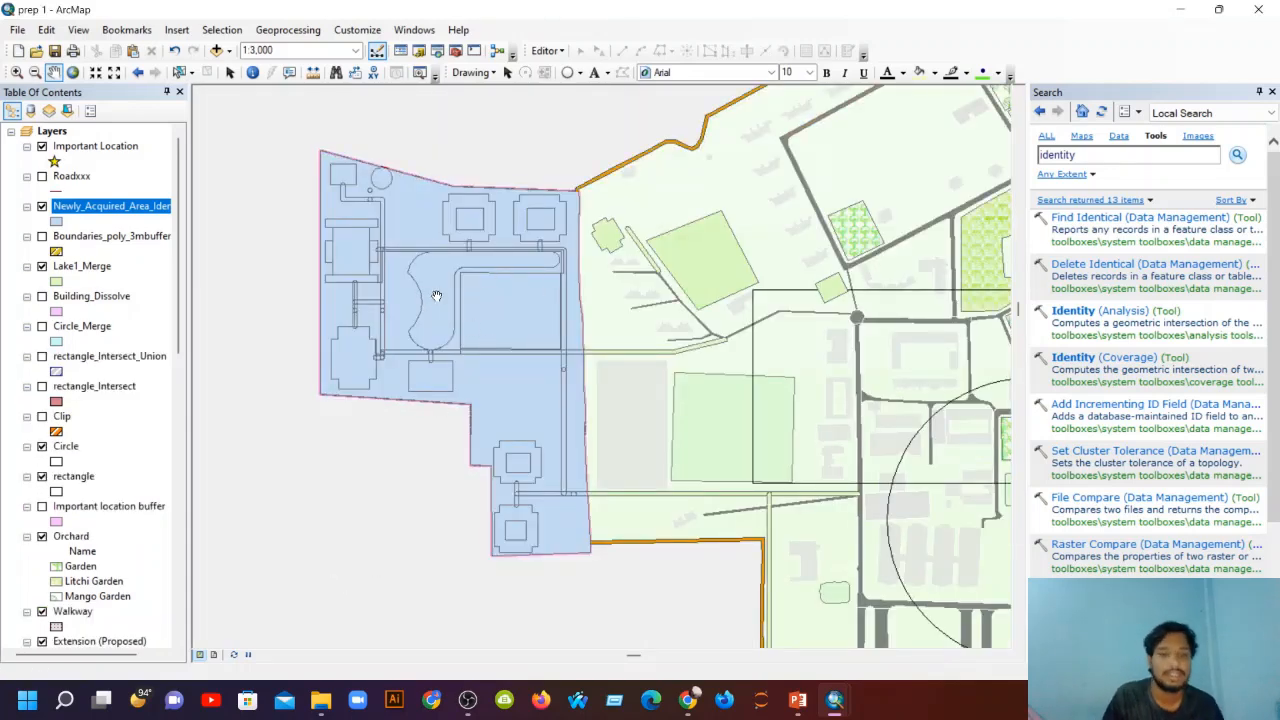
right_click(162, 207)
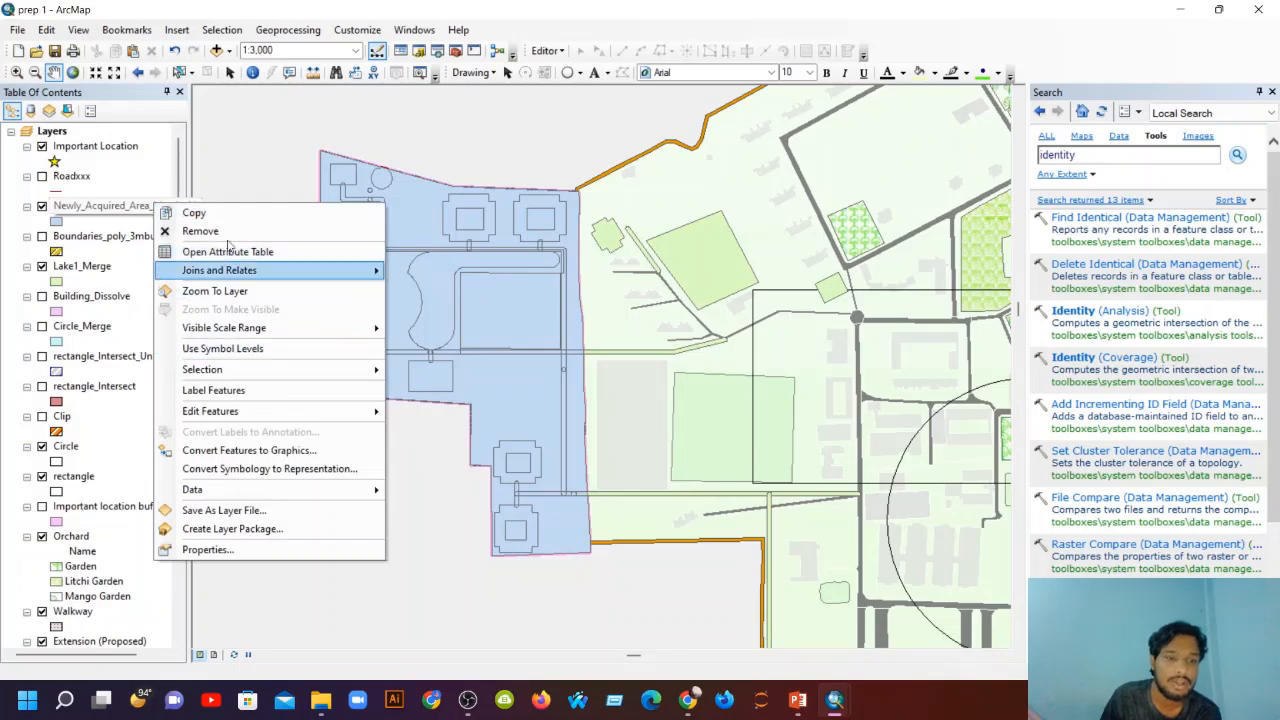
click(278, 253)
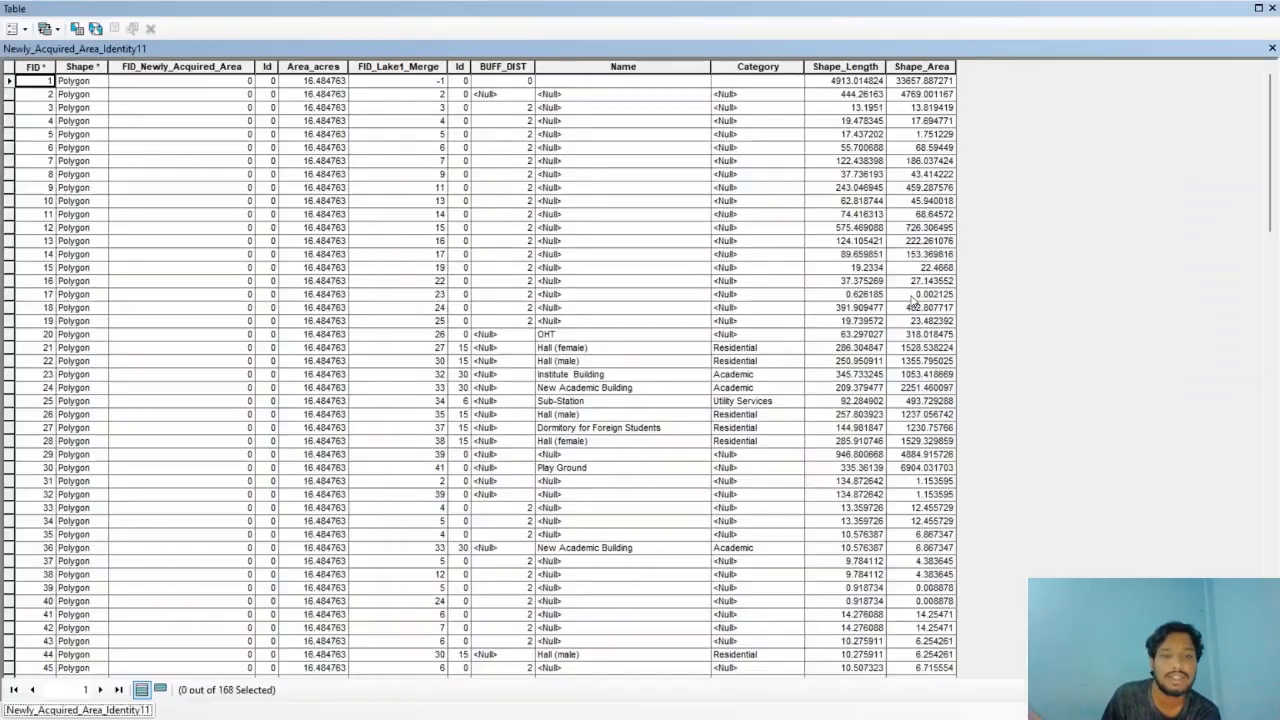
scroll(540, 365, down, 10)
scroll(540, 365, down, 20)
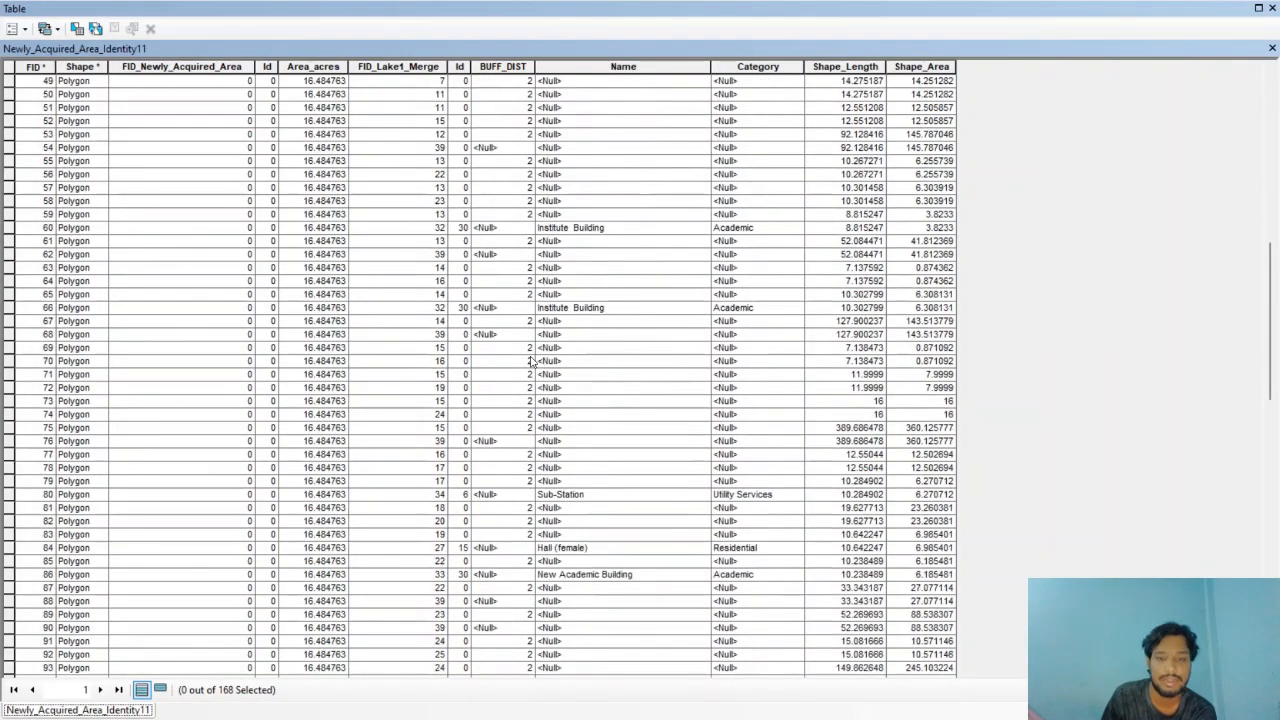
scroll(590, 332, down, 1)
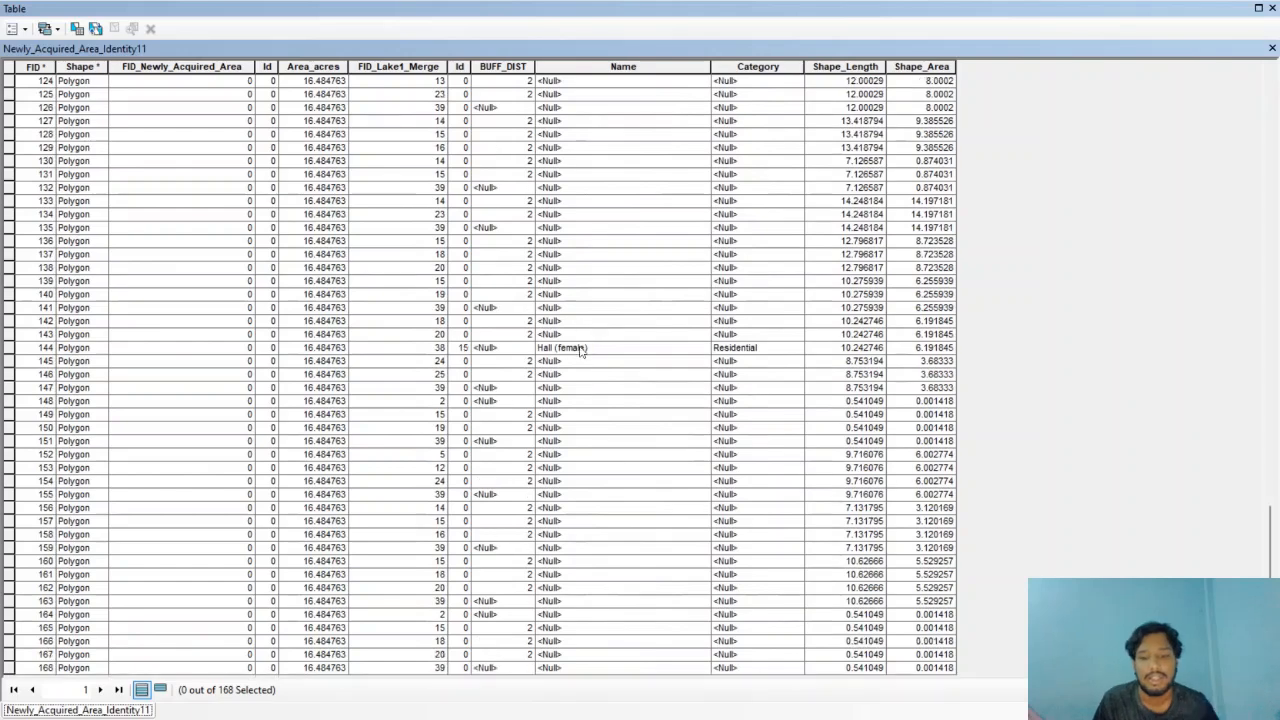
scroll(583, 333, up, 20)
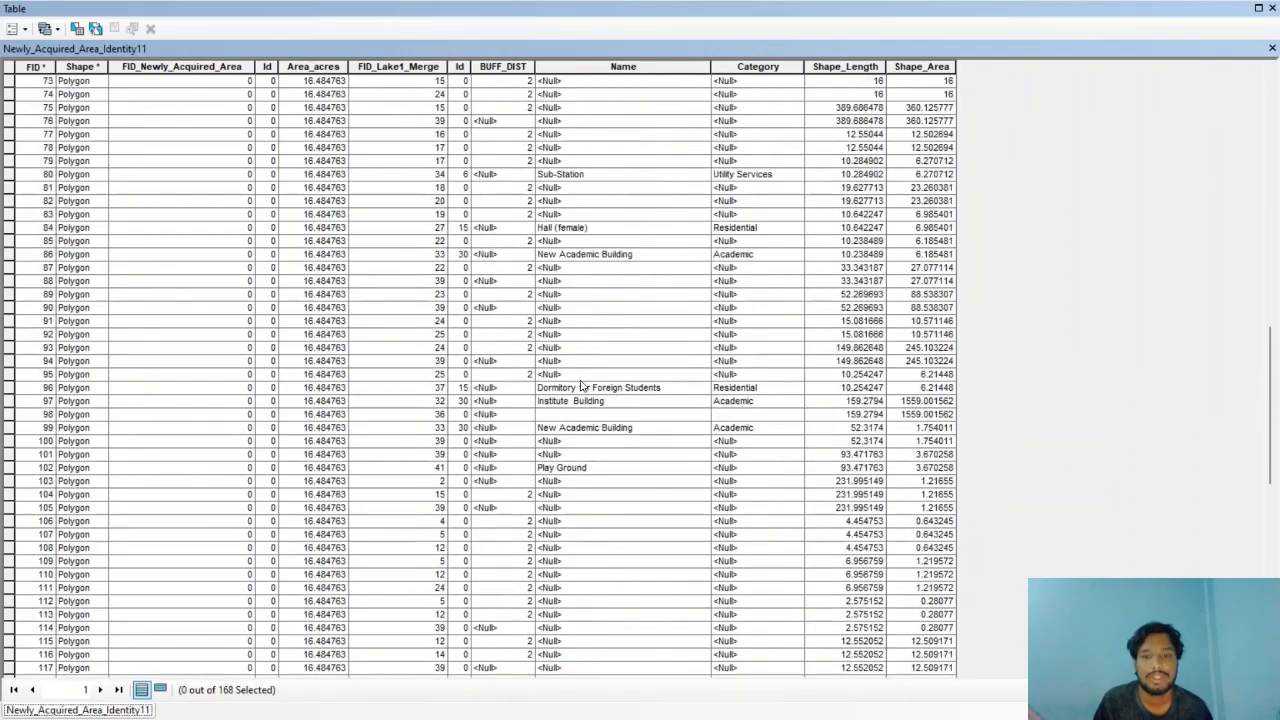
click(480, 455)
right_click(477, 453)
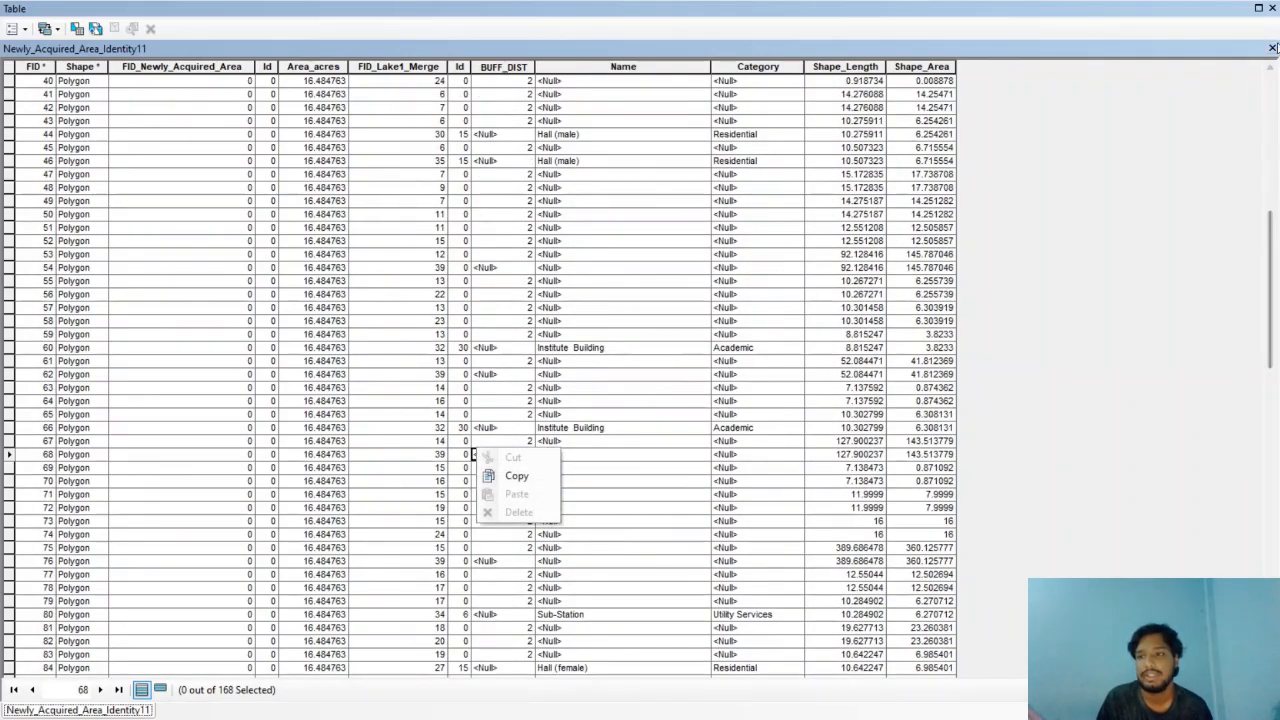
click(1272, 48)
click(1272, 48)
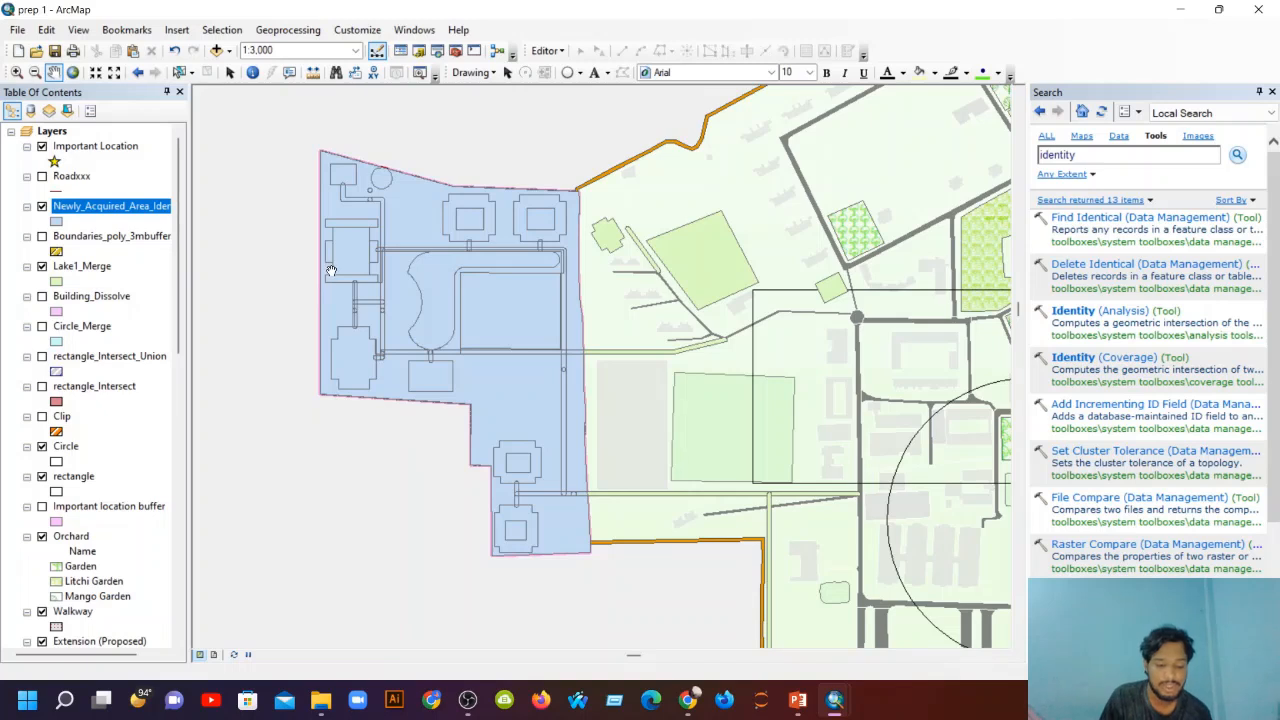
click(287, 31)
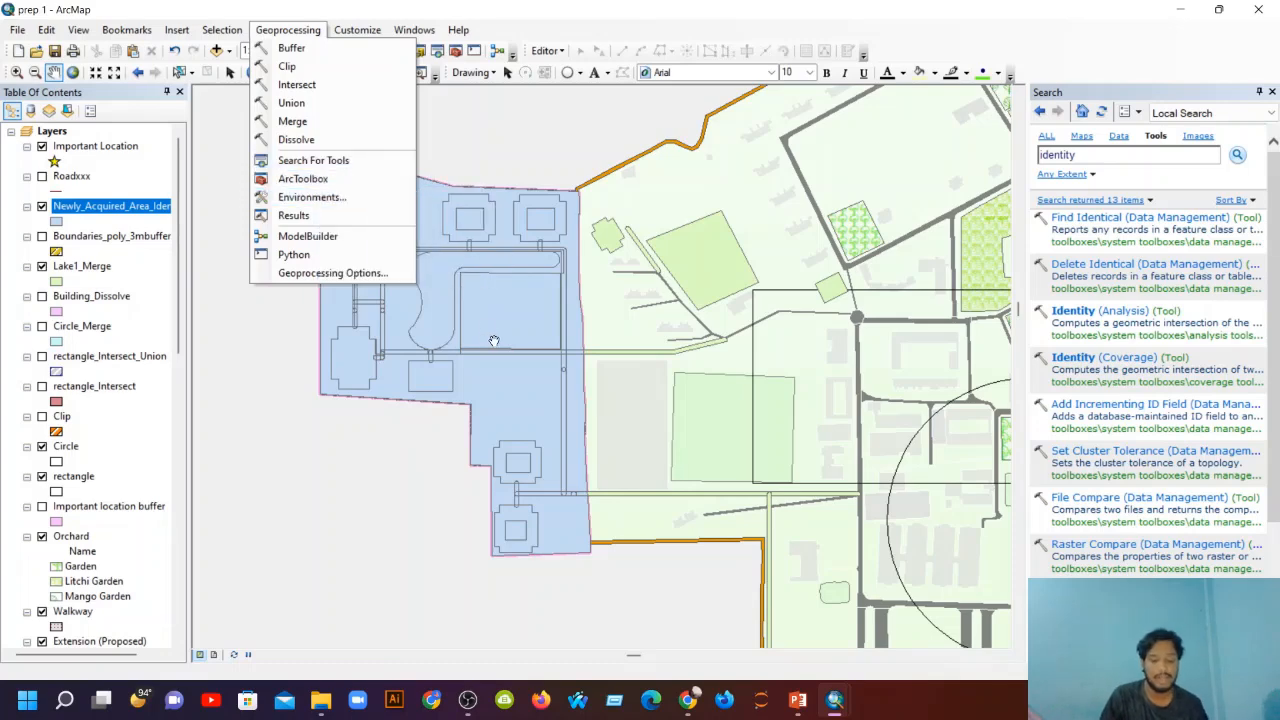
click(724, 323)
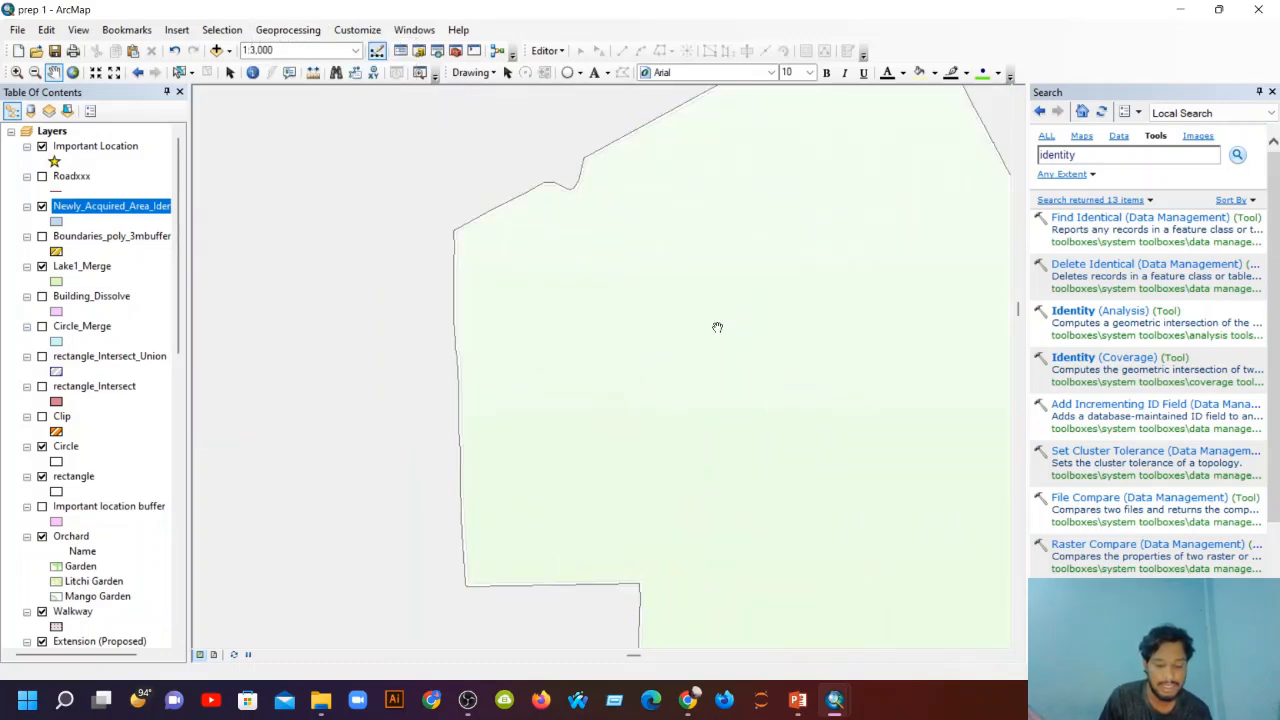
drag(596, 380, 688, 353)
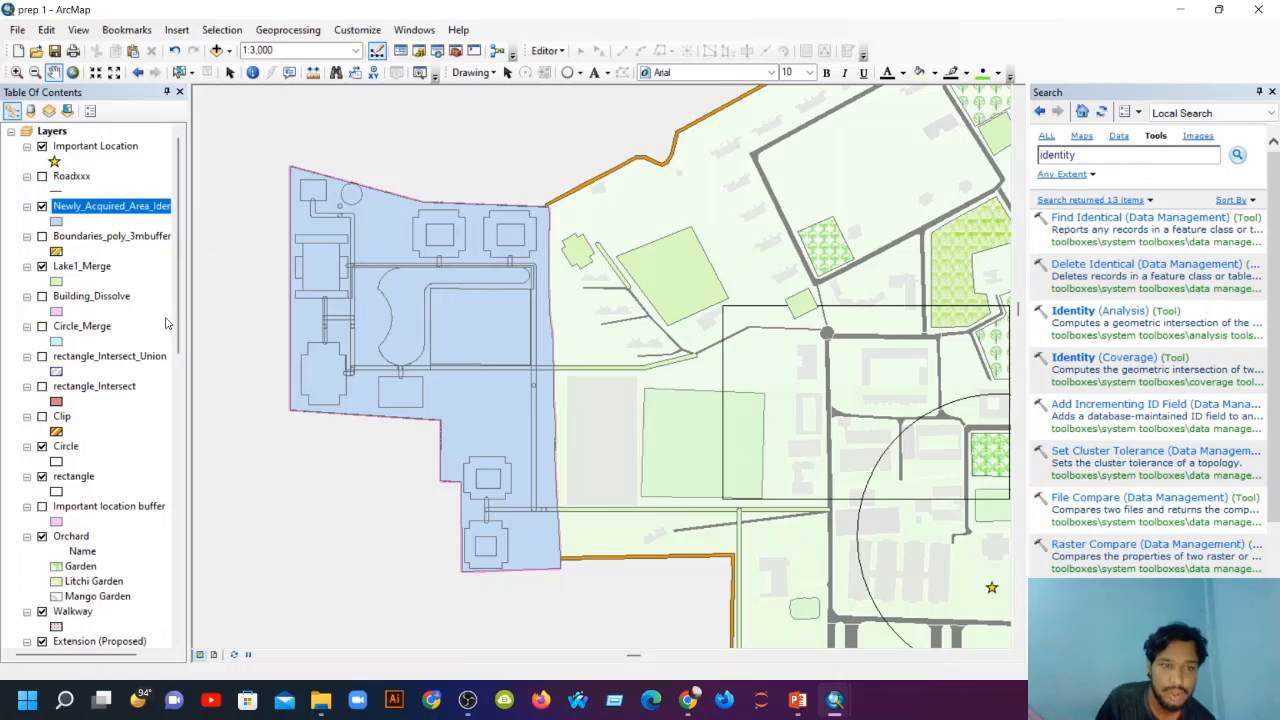
Review the Newly_Acquired_Area_Identity11 attribute table again for the attributes joined from Lake1_Merge, and close the table.
right_click(102, 270)
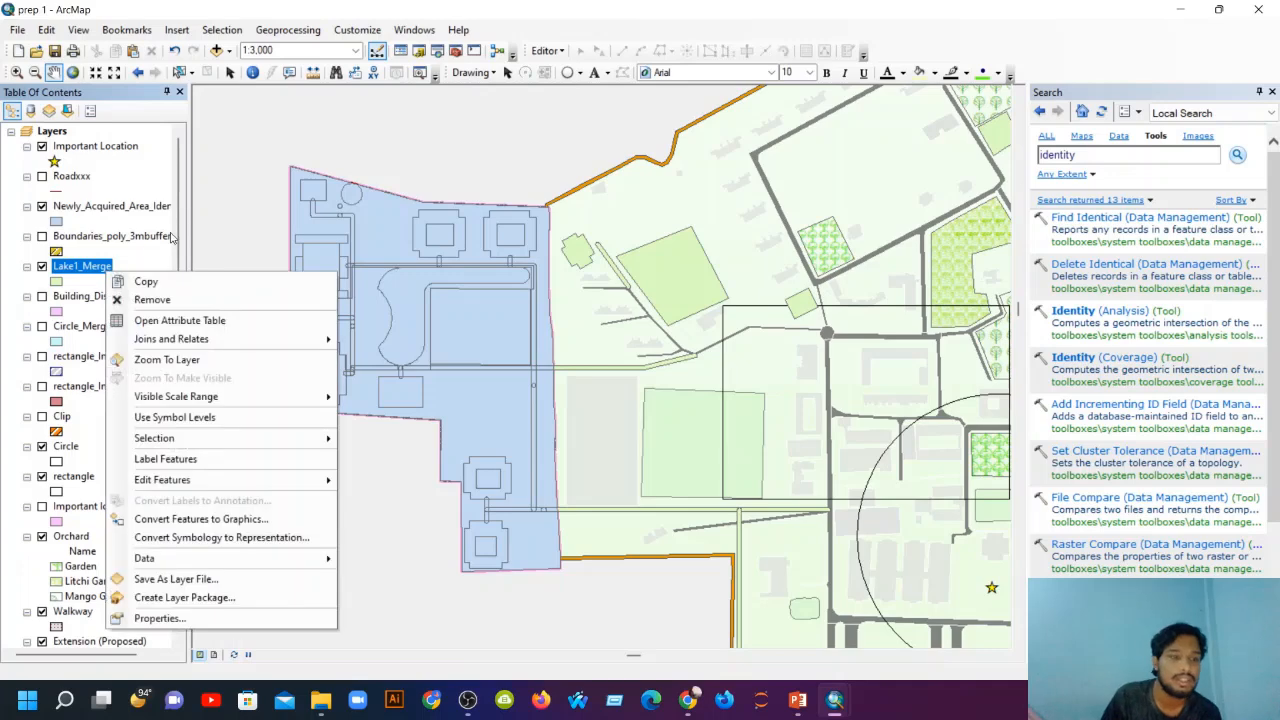
click(138, 197)
right_click(128, 206)
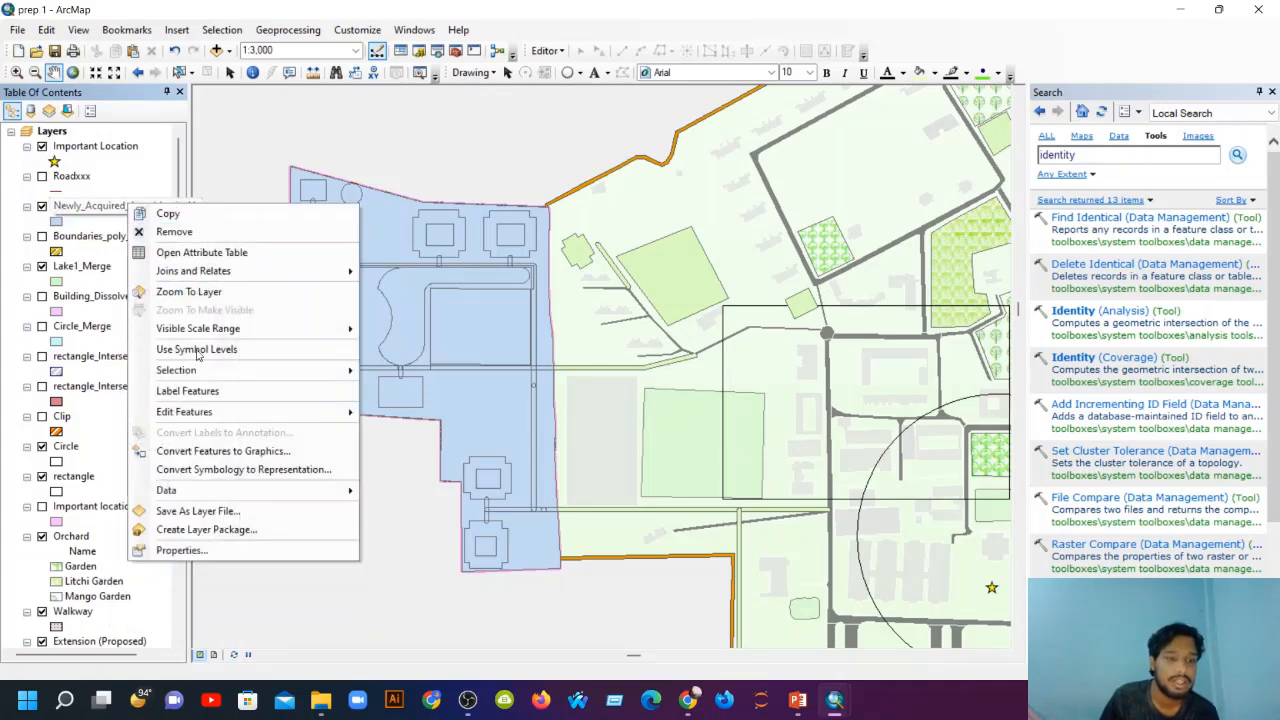
click(257, 252)
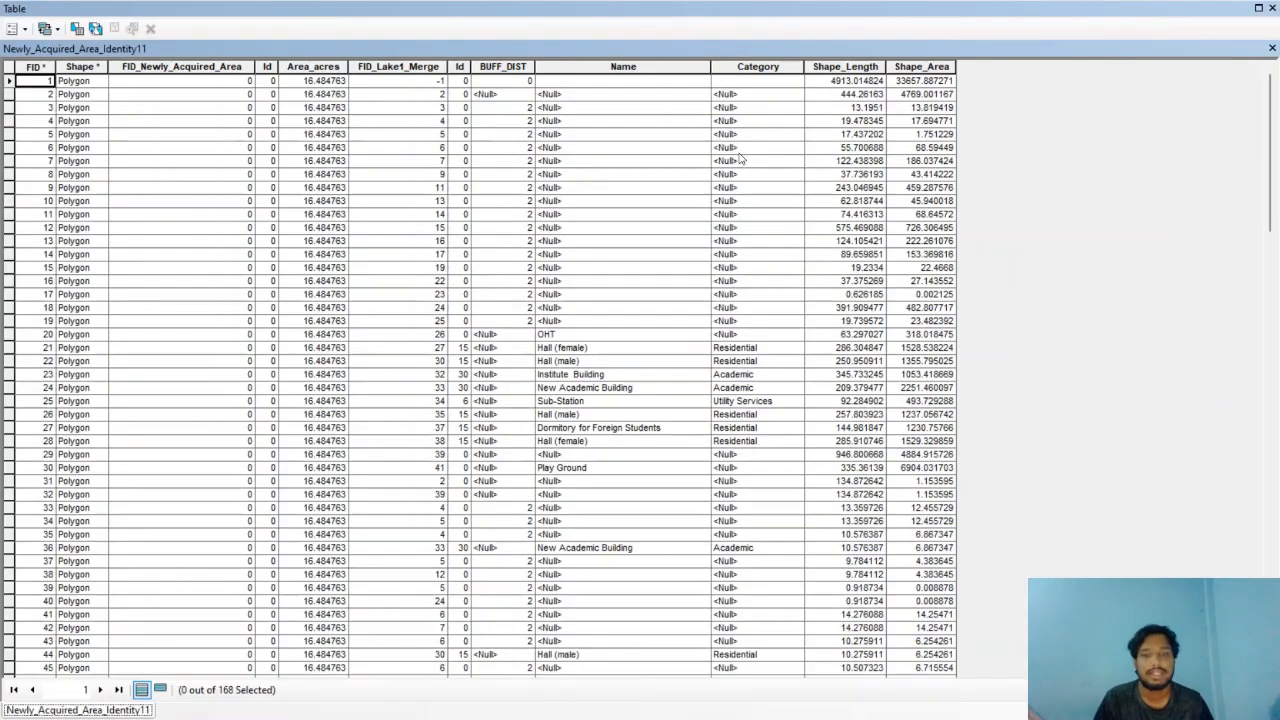
scroll(594, 219, down, 20)
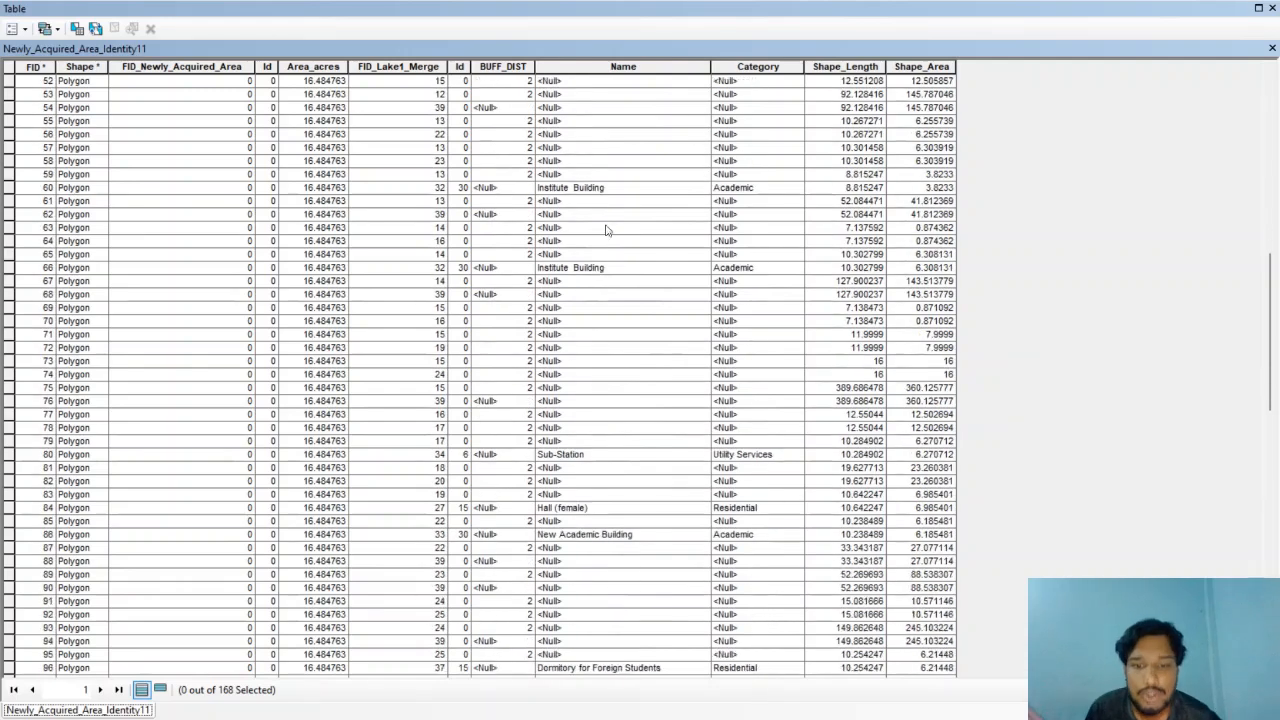
scroll(585, 201, down, 2)
scroll(600, 170, up, 5)
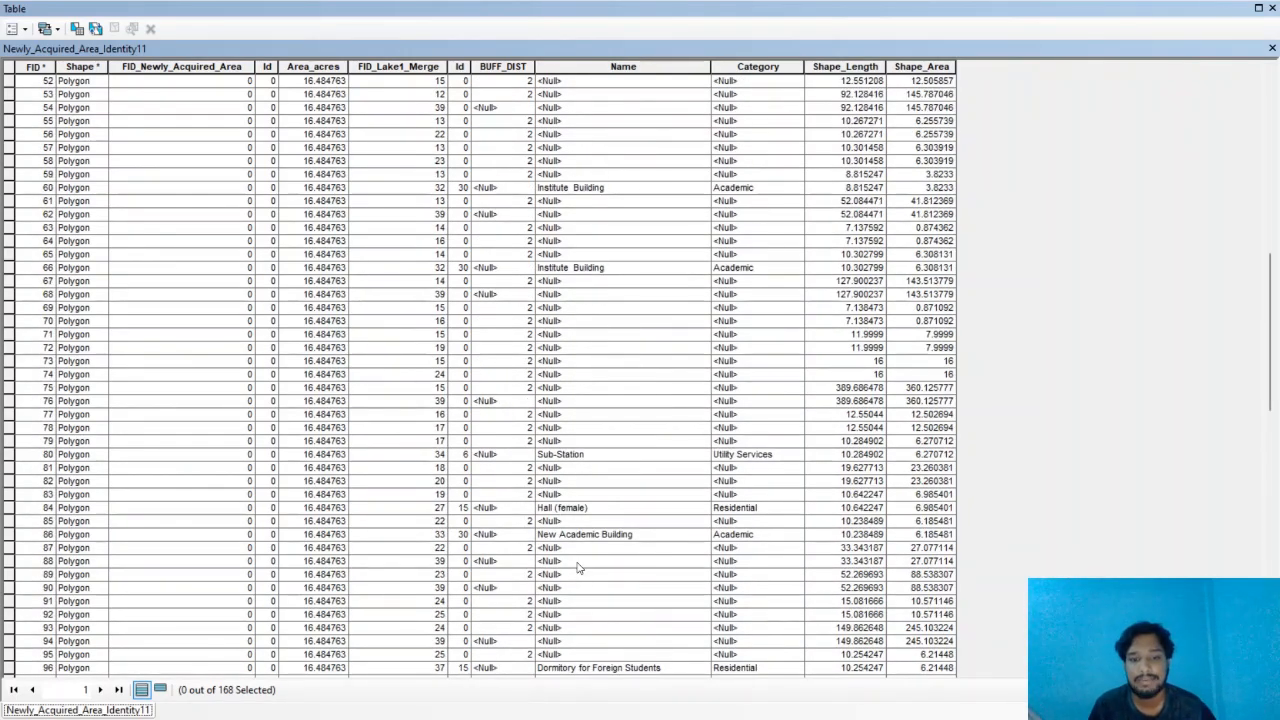
scroll(577, 568, down, 4)
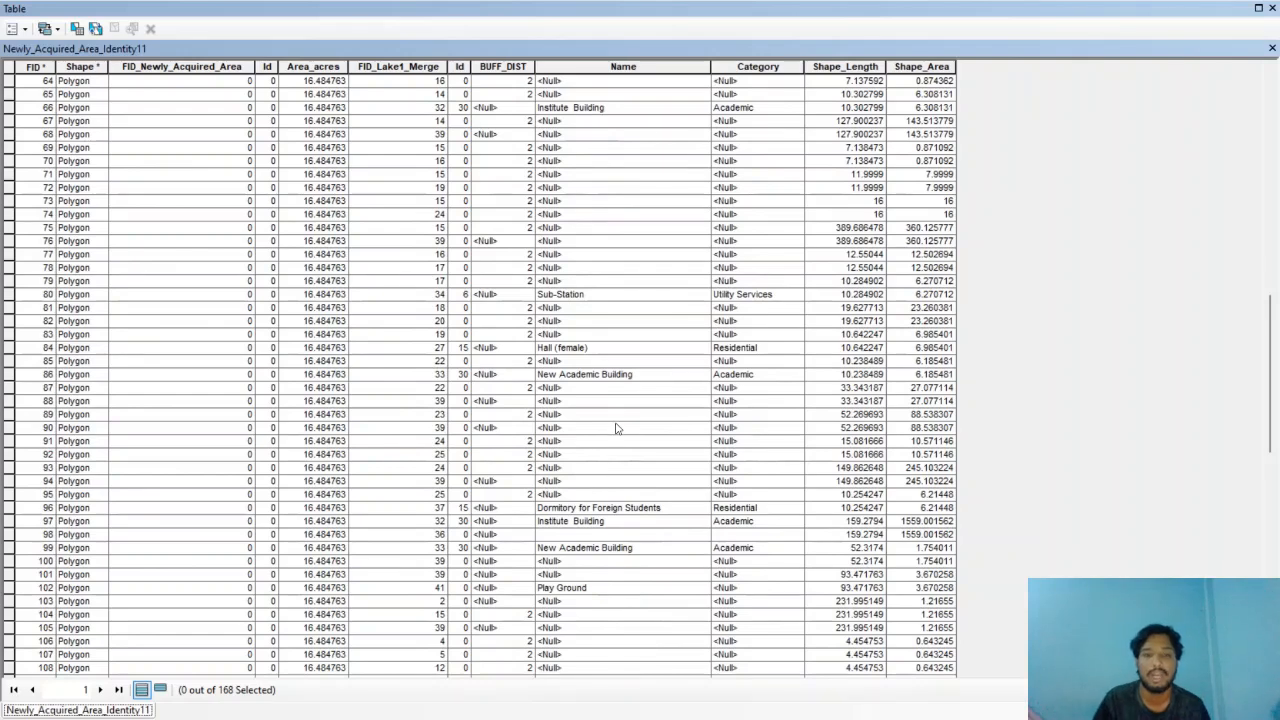
click(1272, 48)
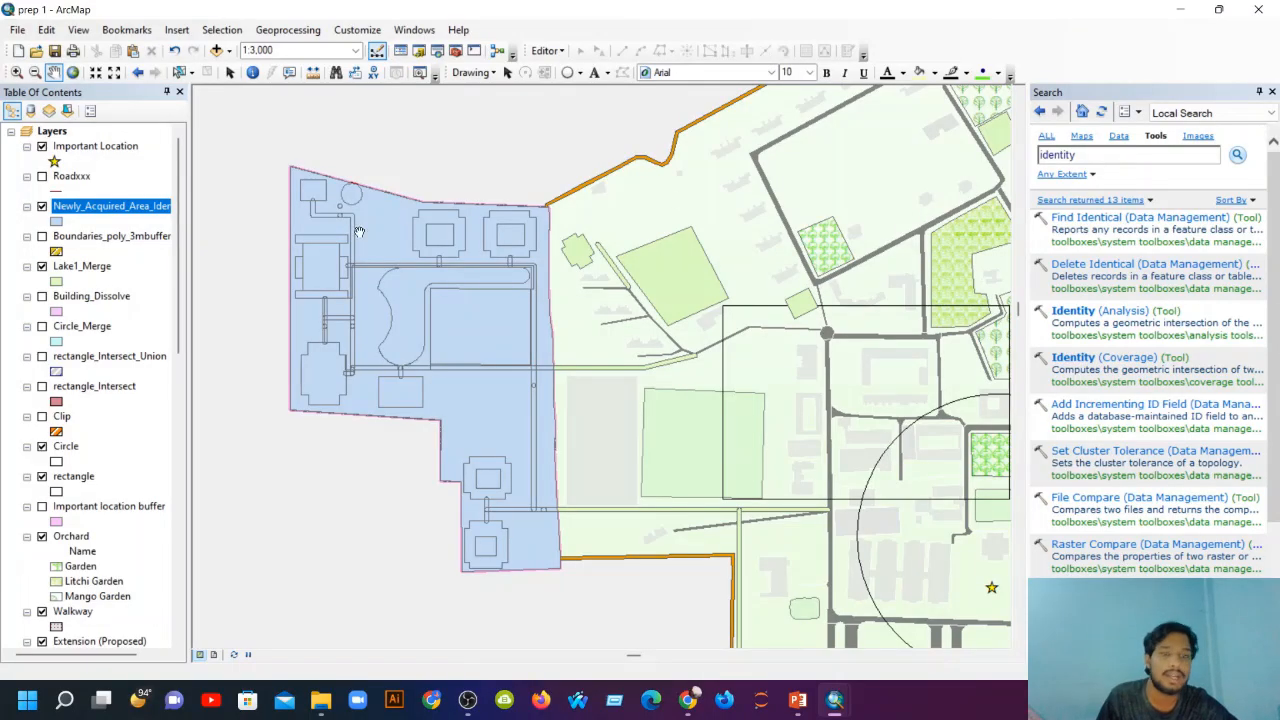
click(272, 29)
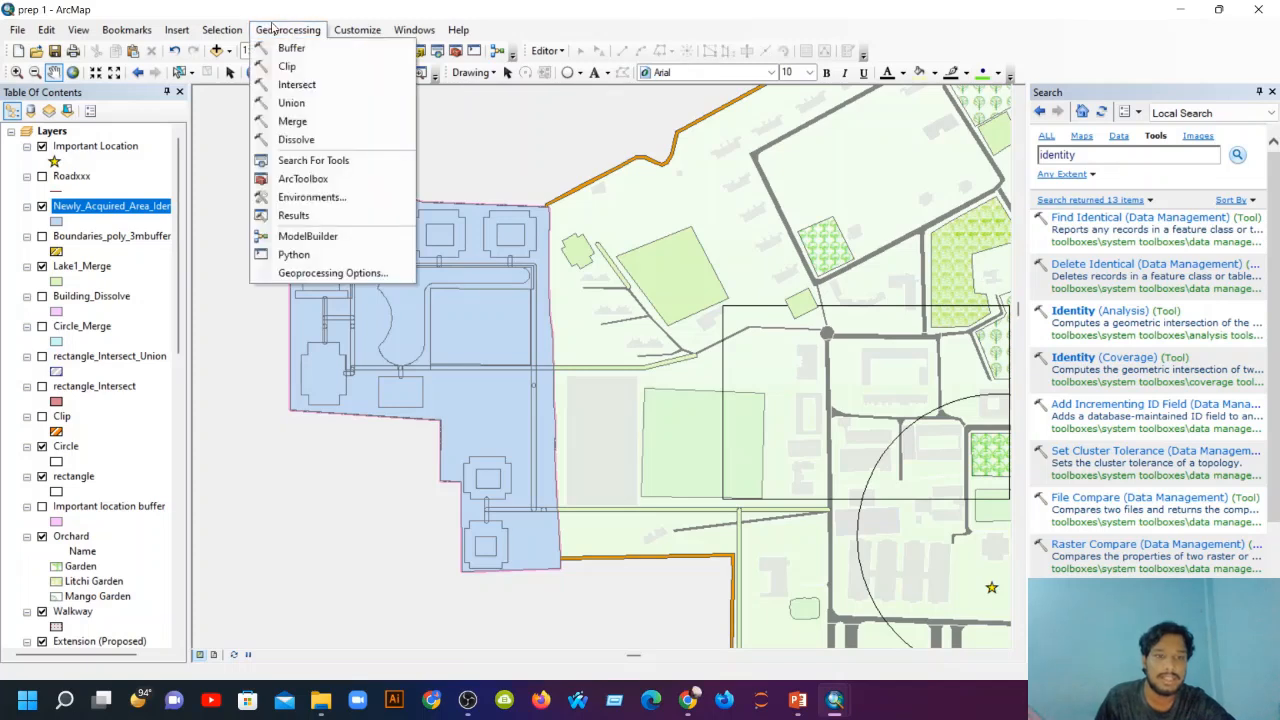
Dissolve Newly_Acquired_Area_Identity11 on the Category field, keeping the default Newly_Acquired_Area_Identity12 output, and dismiss the completion report.
click(296, 139)
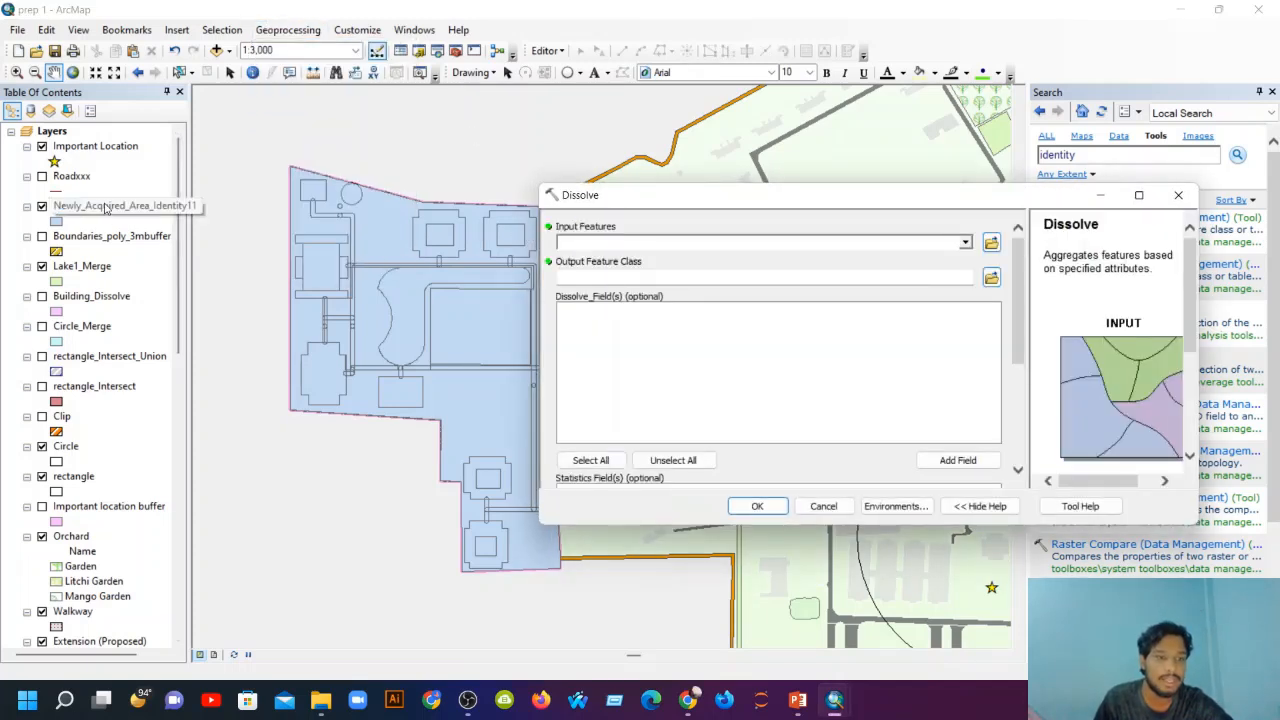
drag(105, 207, 590, 245)
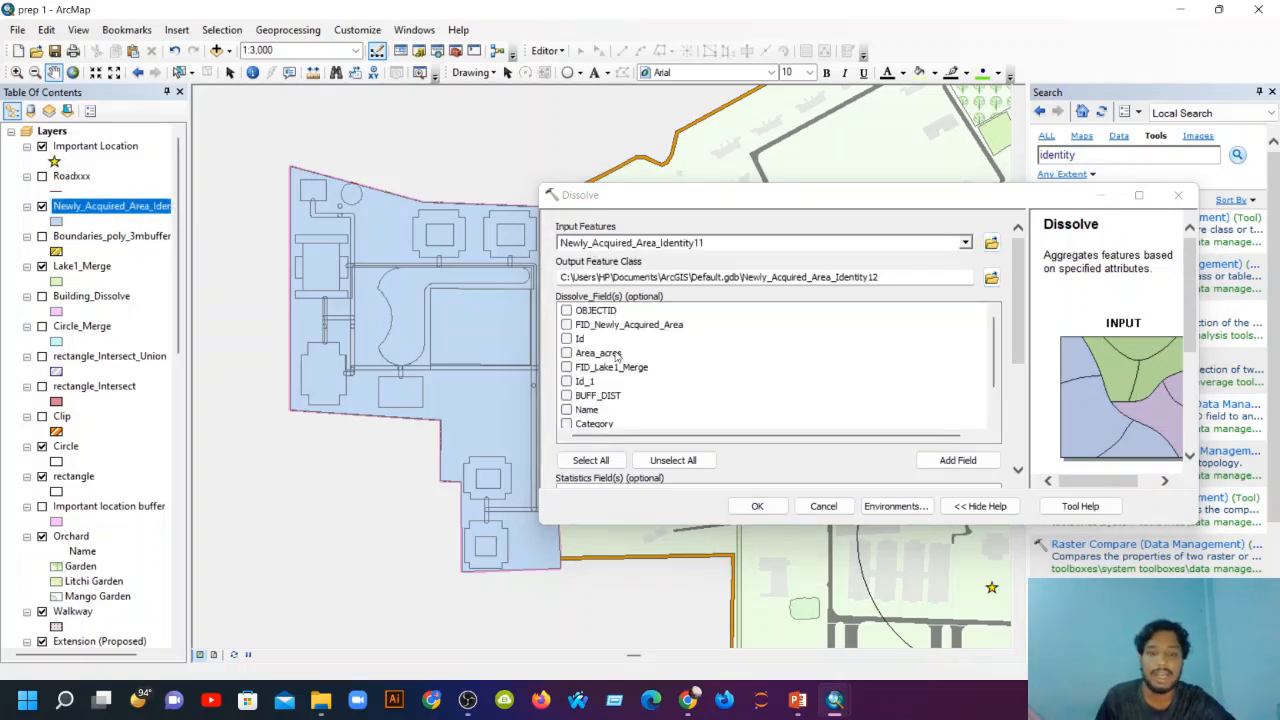
scroll(567, 357, down, 1)
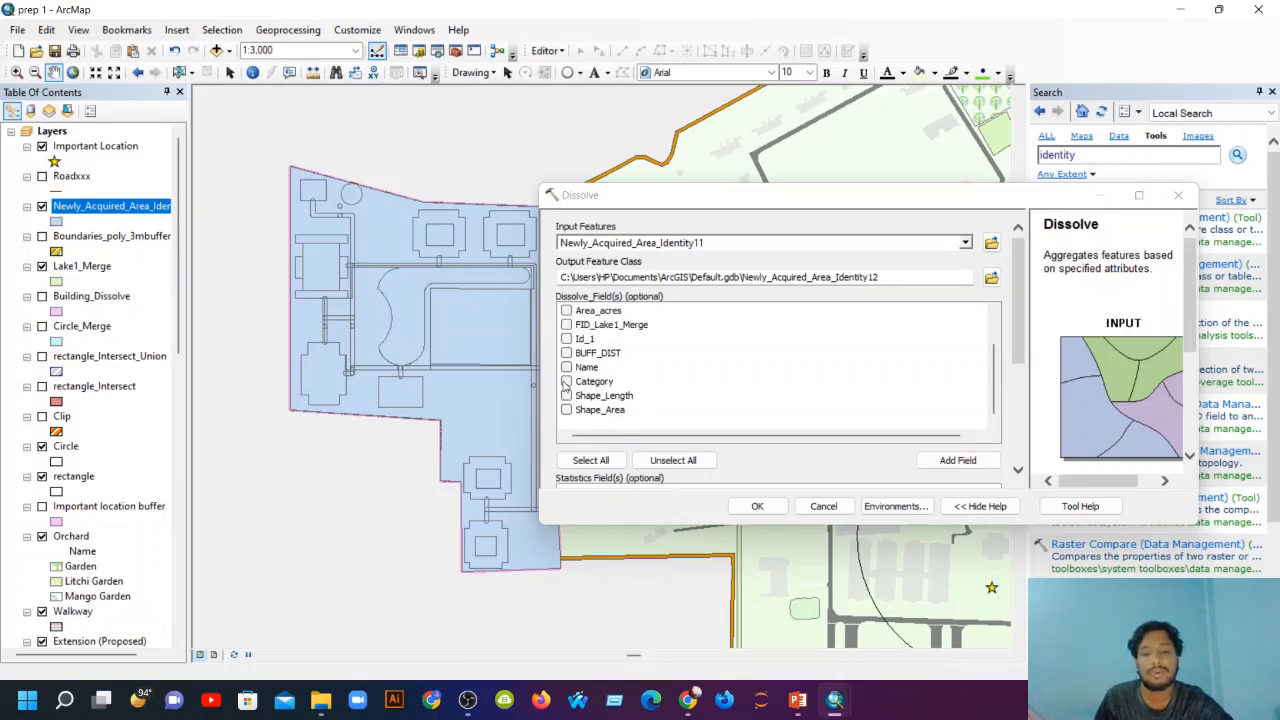
click(566, 382)
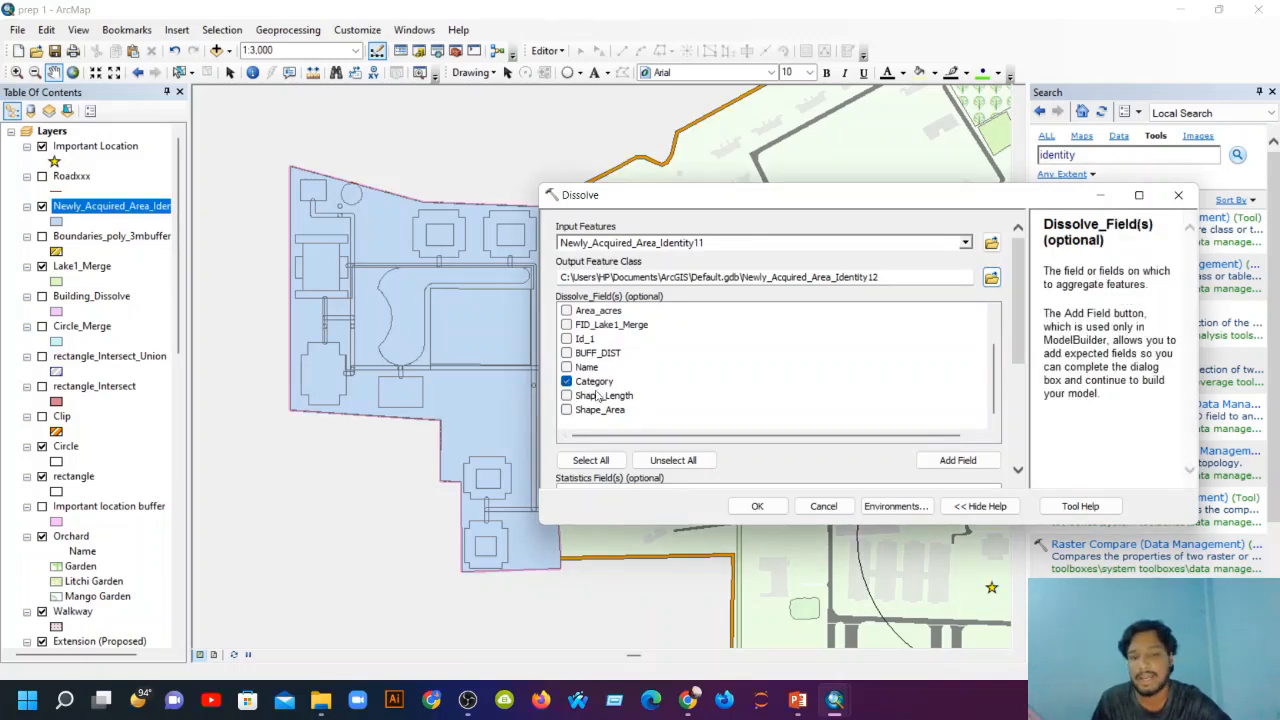
click(757, 506)
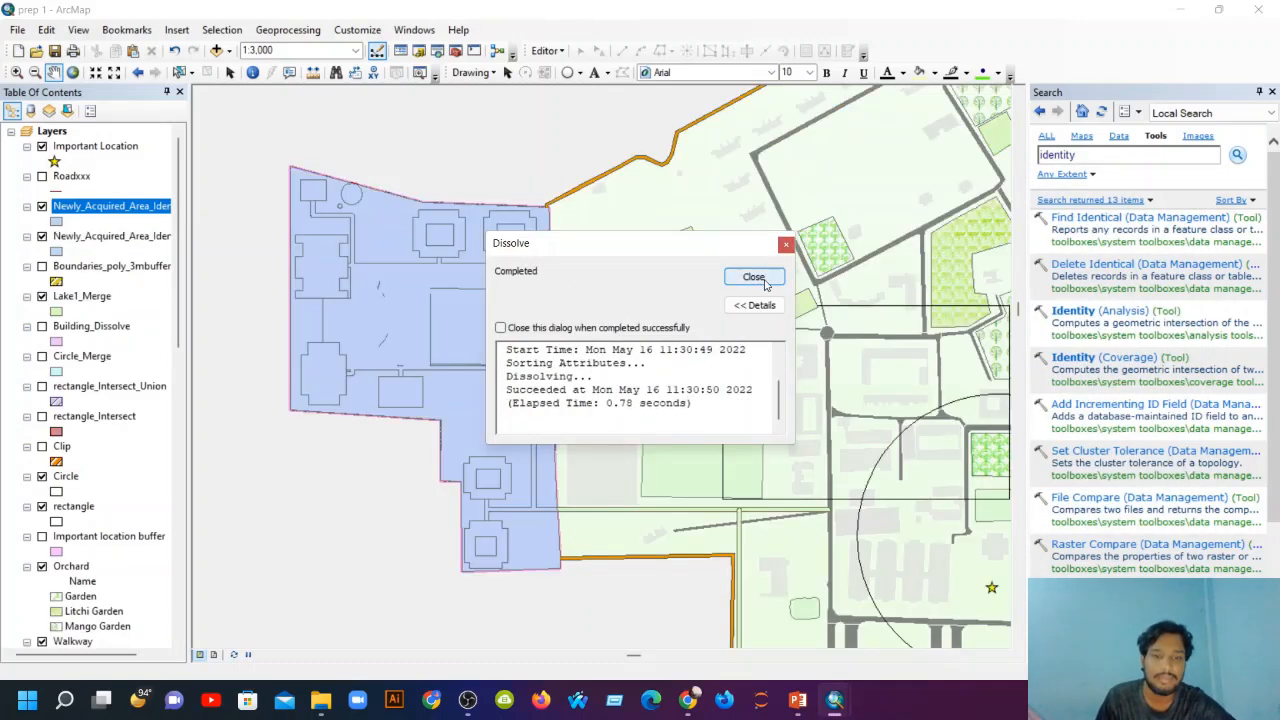
click(757, 278)
Open the attribute table of Newly_Acquired_Area_Identity12 and examine the Category values, especially the blank entries in records 2 and 3.
right_click(115, 210)
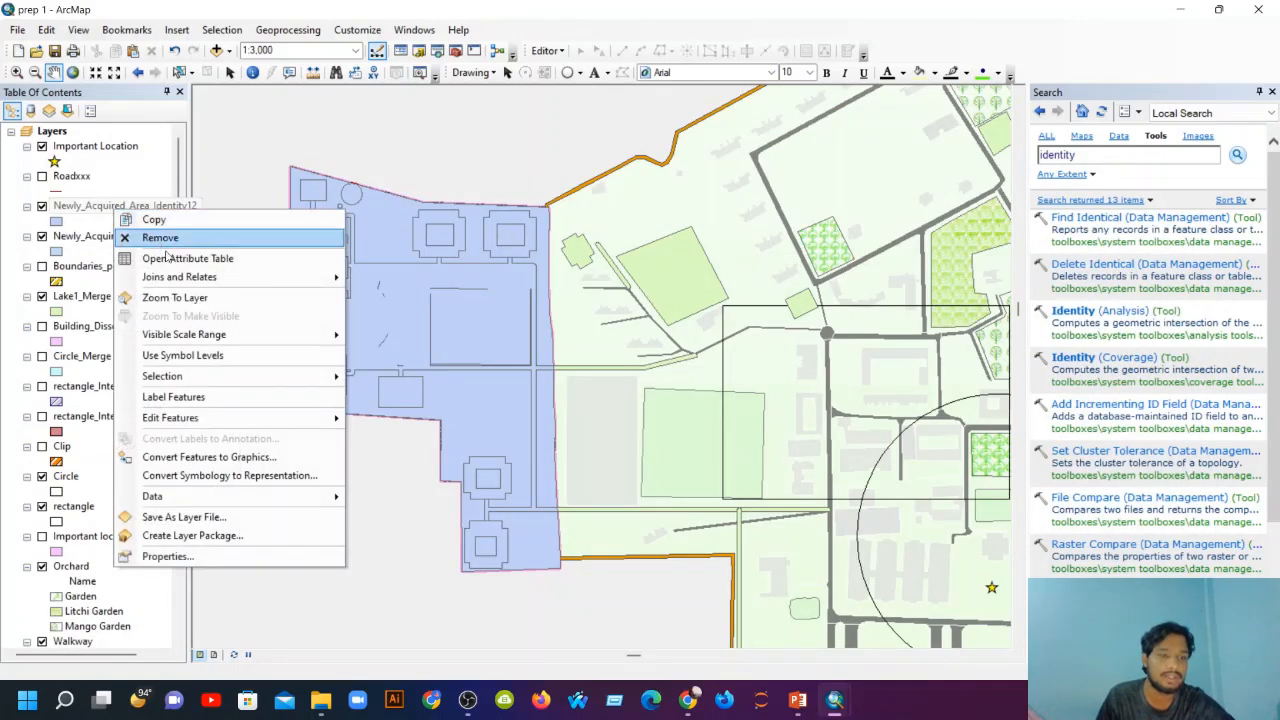
click(180, 258)
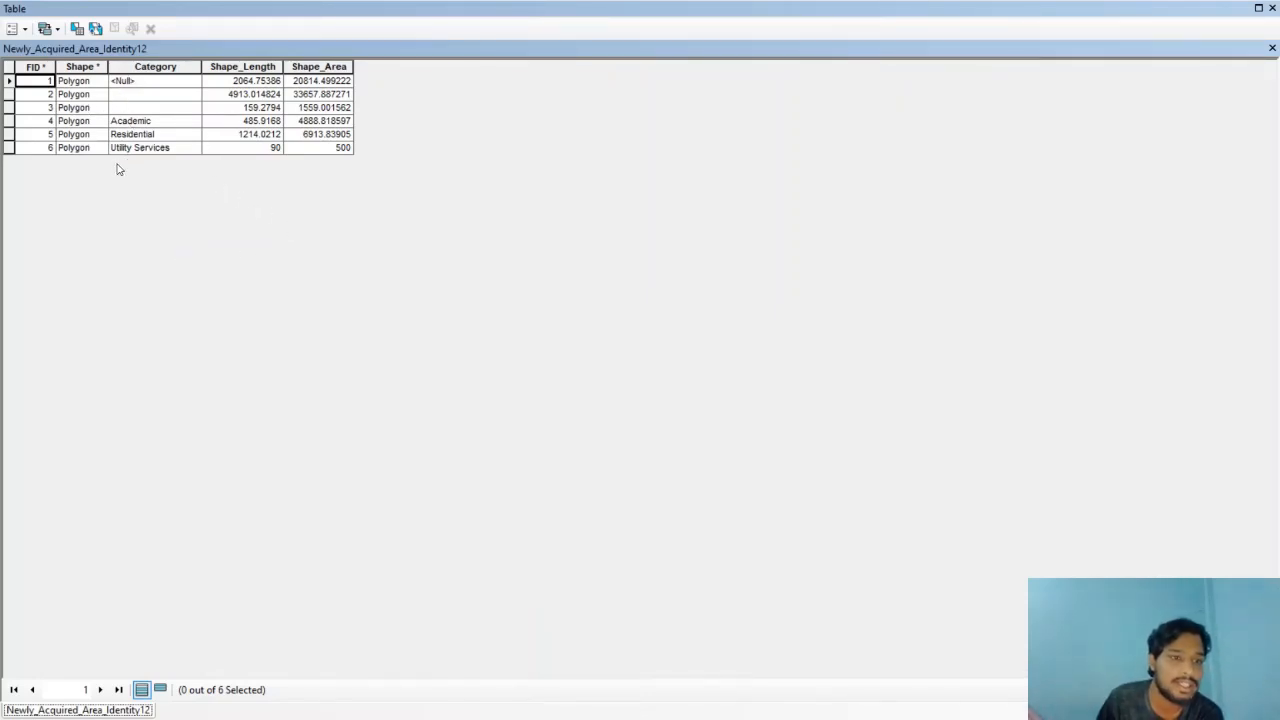
click(179, 96)
click(178, 106)
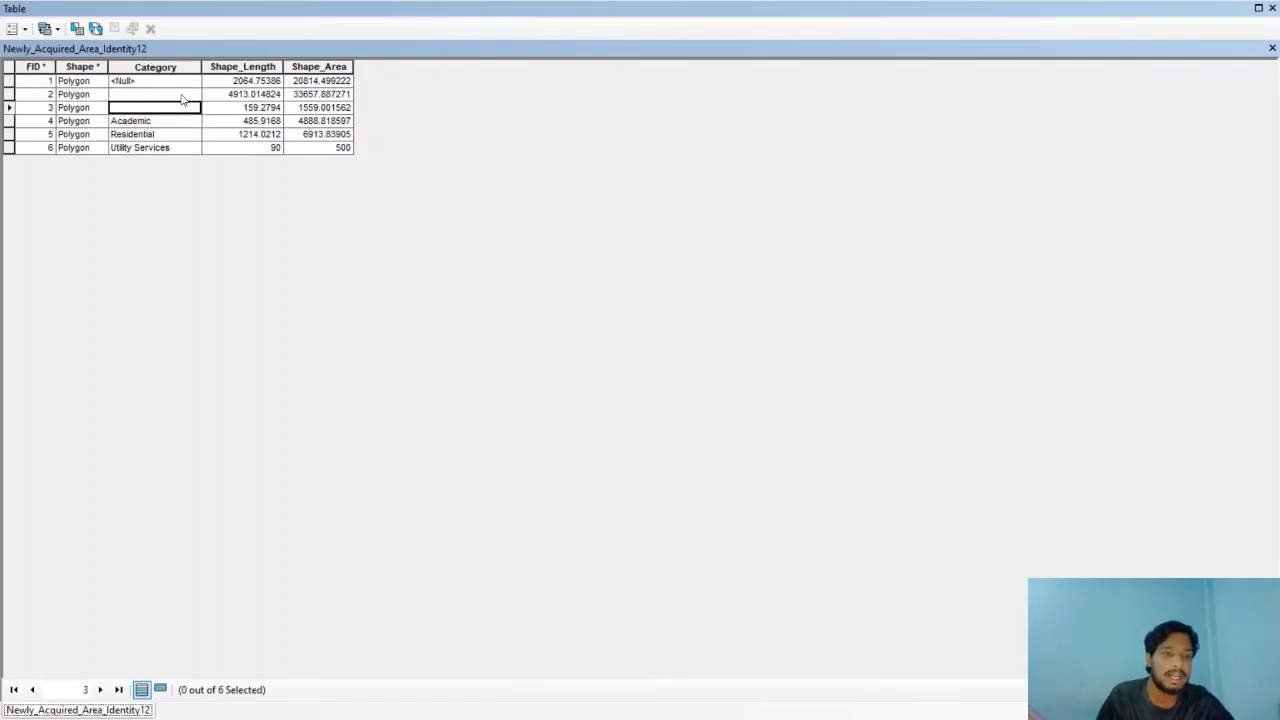
click(183, 96)
click(175, 108)
click(189, 96)
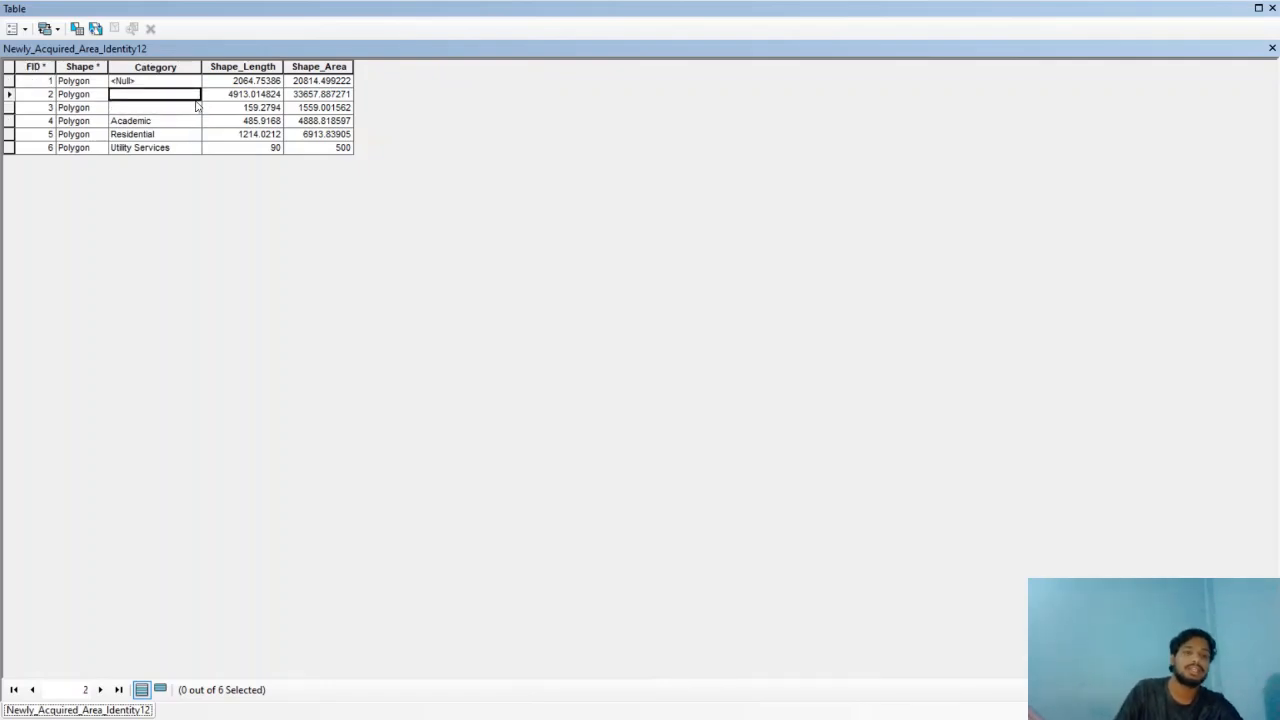
click(172, 108)
click(166, 96)
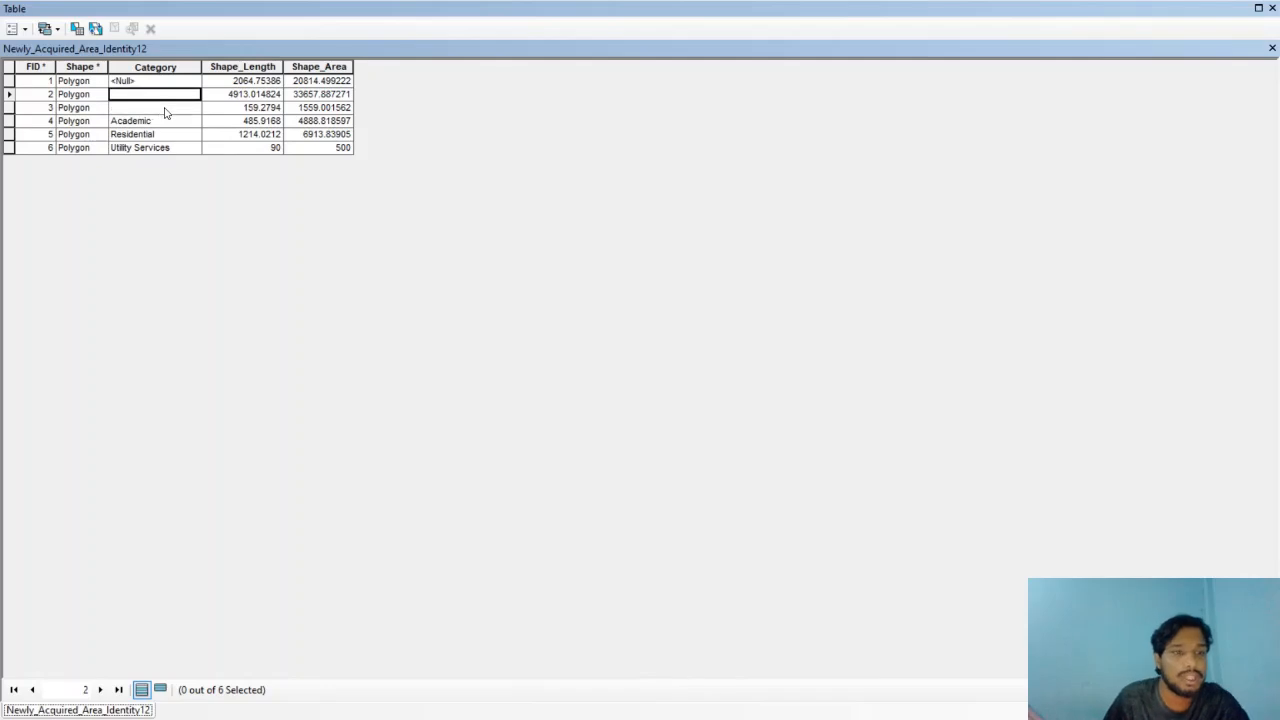
click(170, 107)
click(175, 96)
click(169, 109)
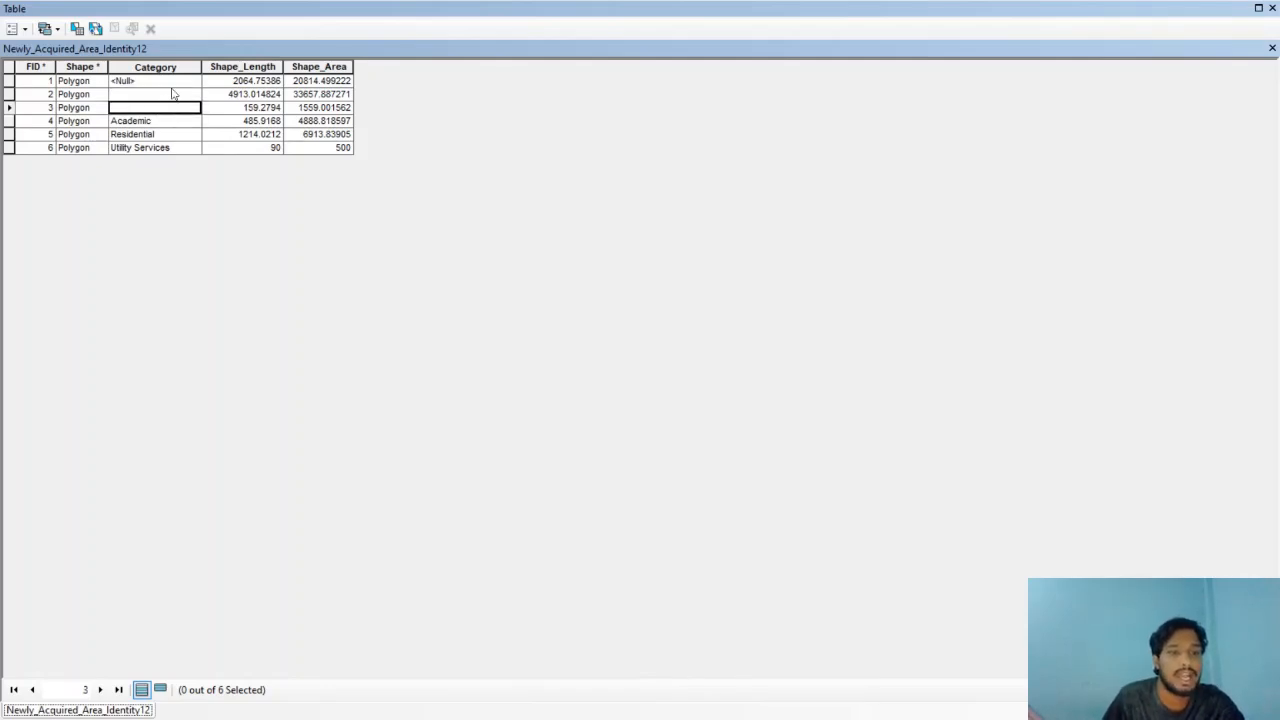
click(175, 96)
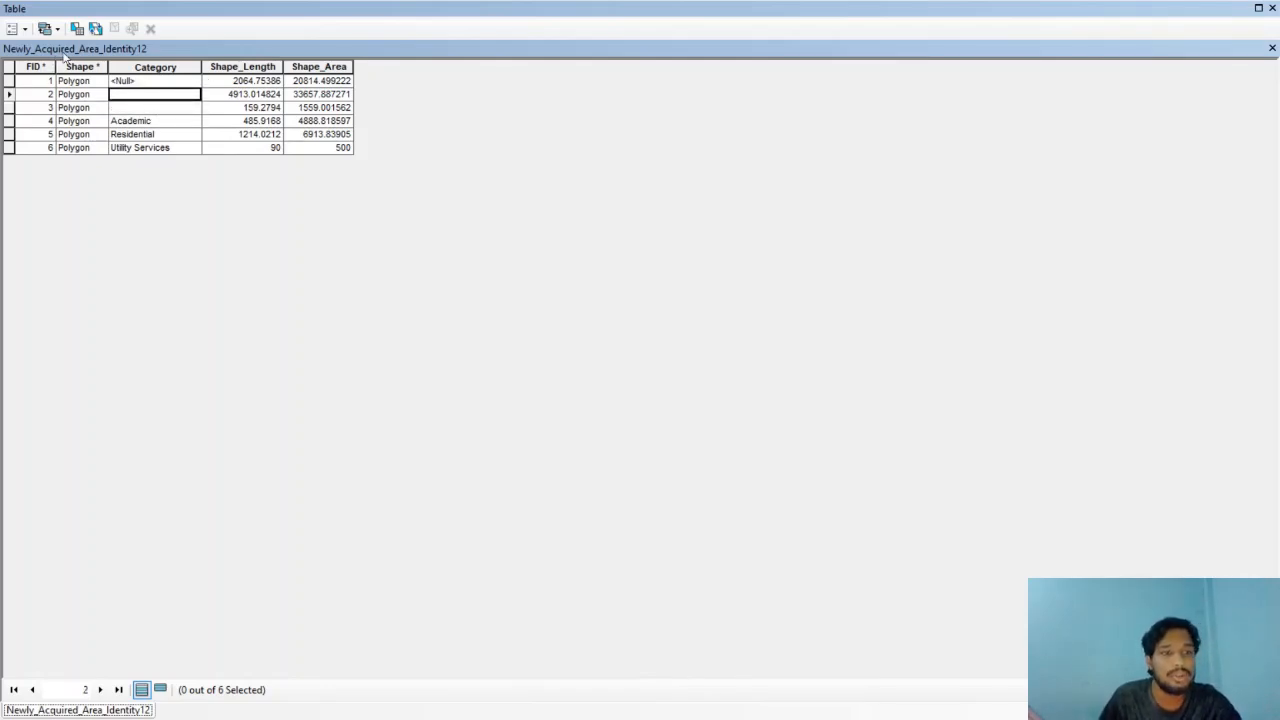
click(13, 29)
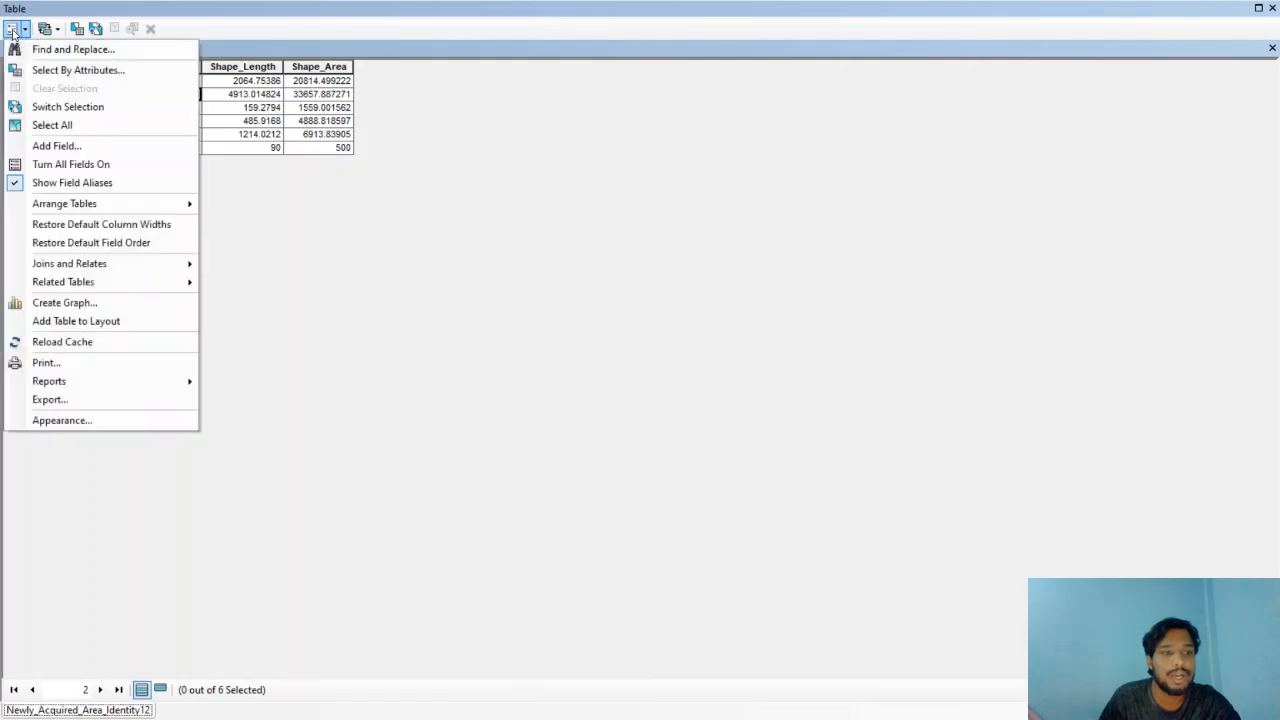
click(390, 63)
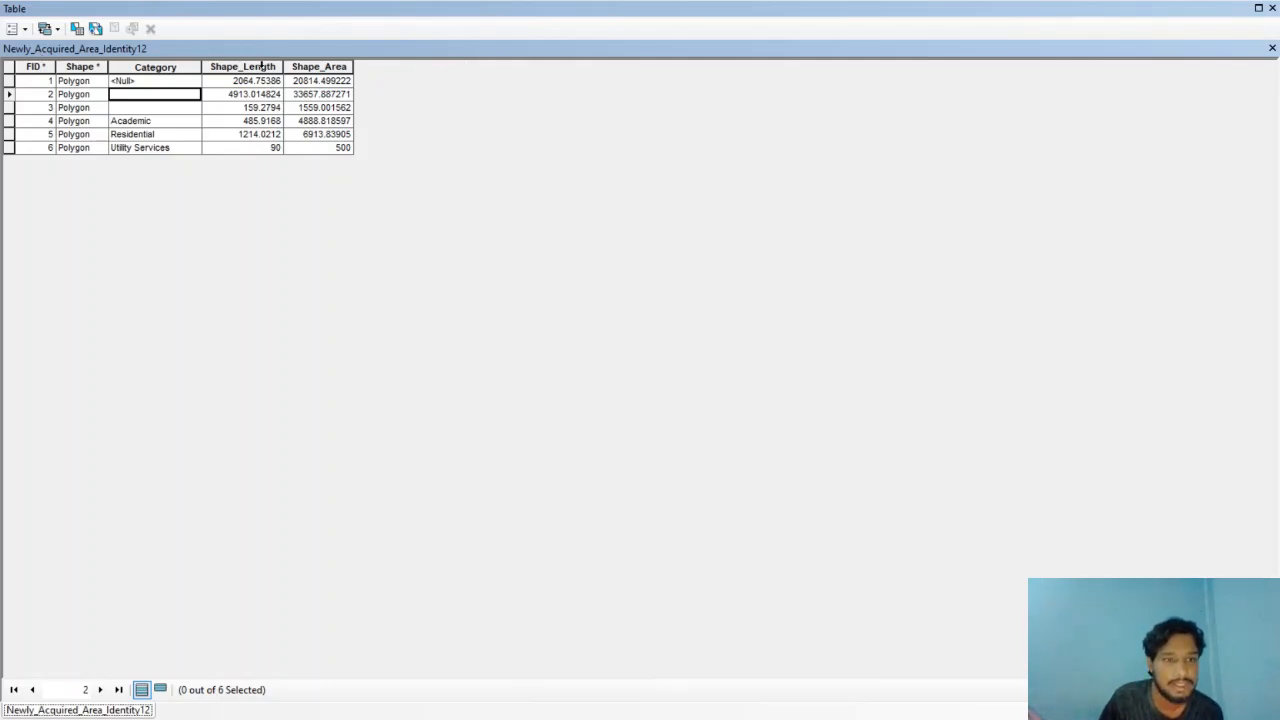
Sort the dissolved layer's records by Shape_Area in ascending order.
right_click(305, 63)
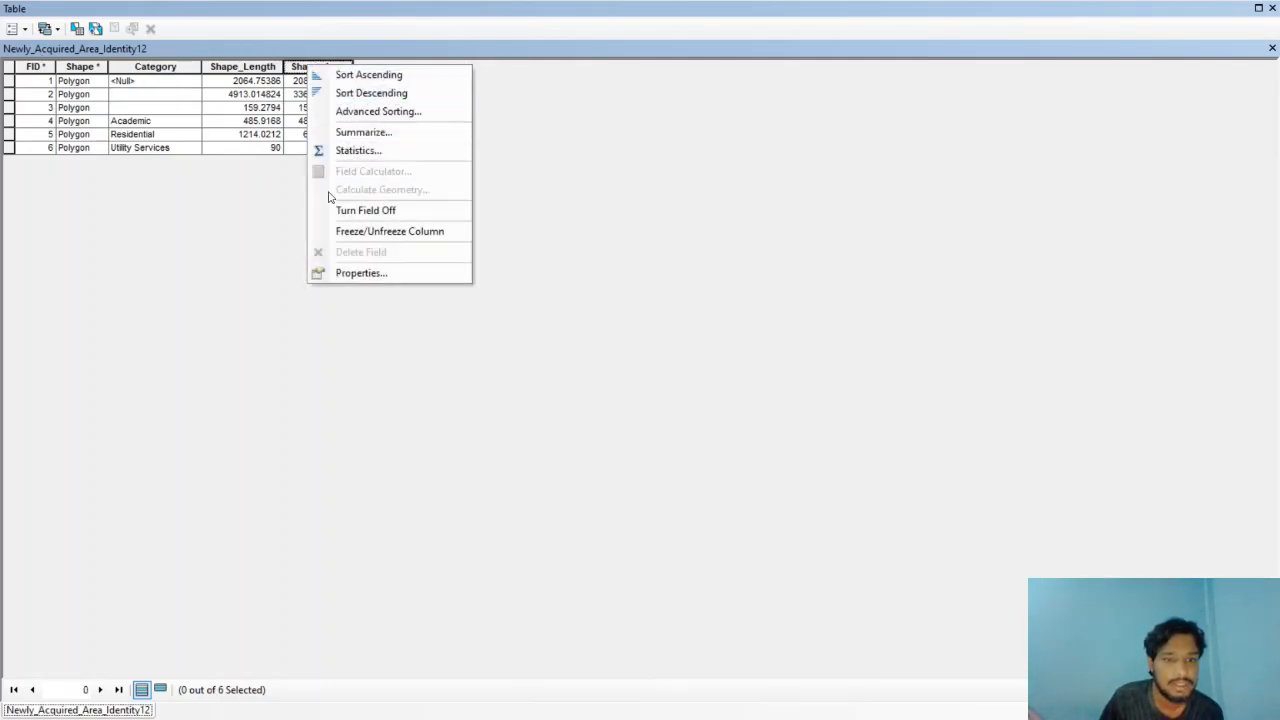
click(318, 75)
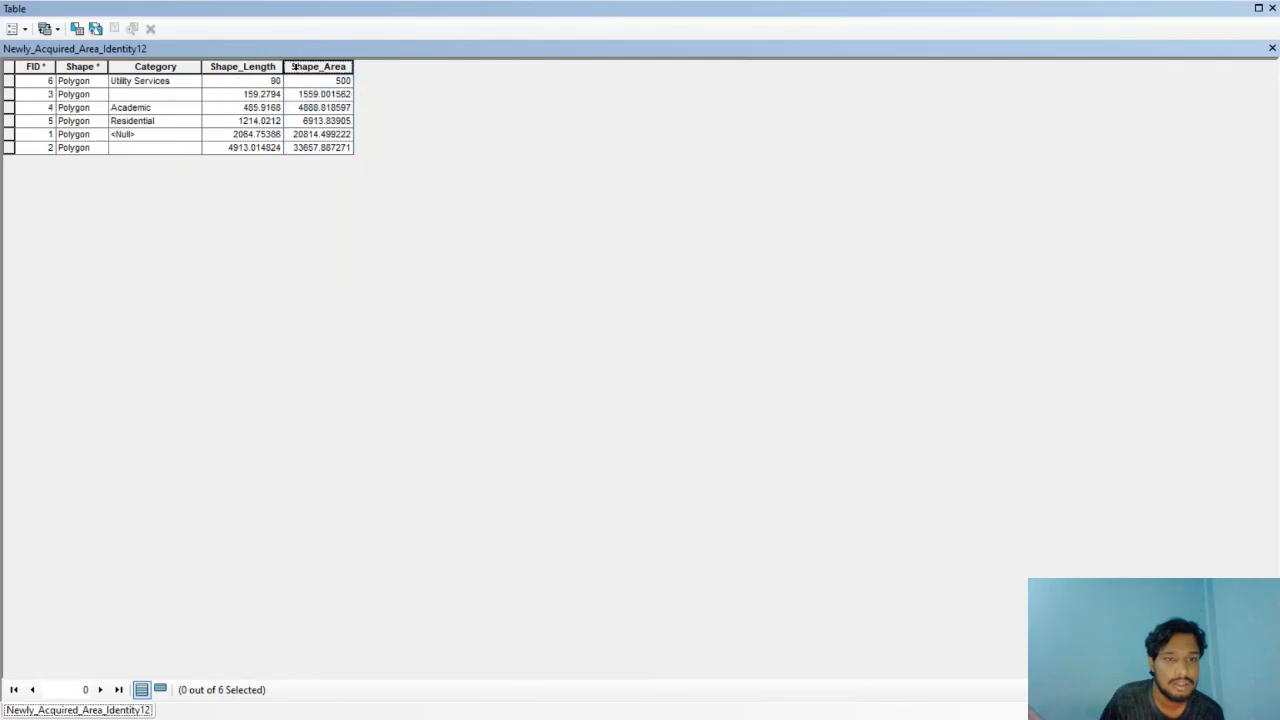
right_click(294, 66)
click(303, 66)
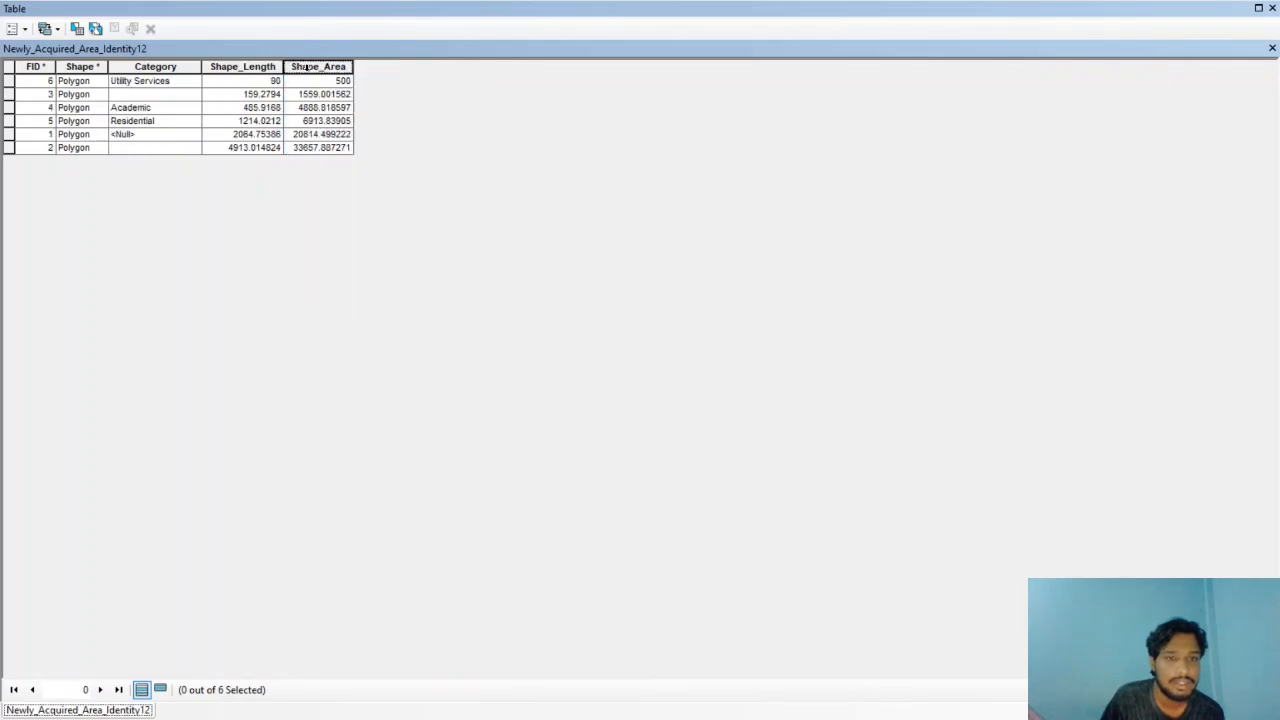
Open the statistics of the Shape_Area field, copy the Sum value, and close the statistics.
right_click(311, 72)
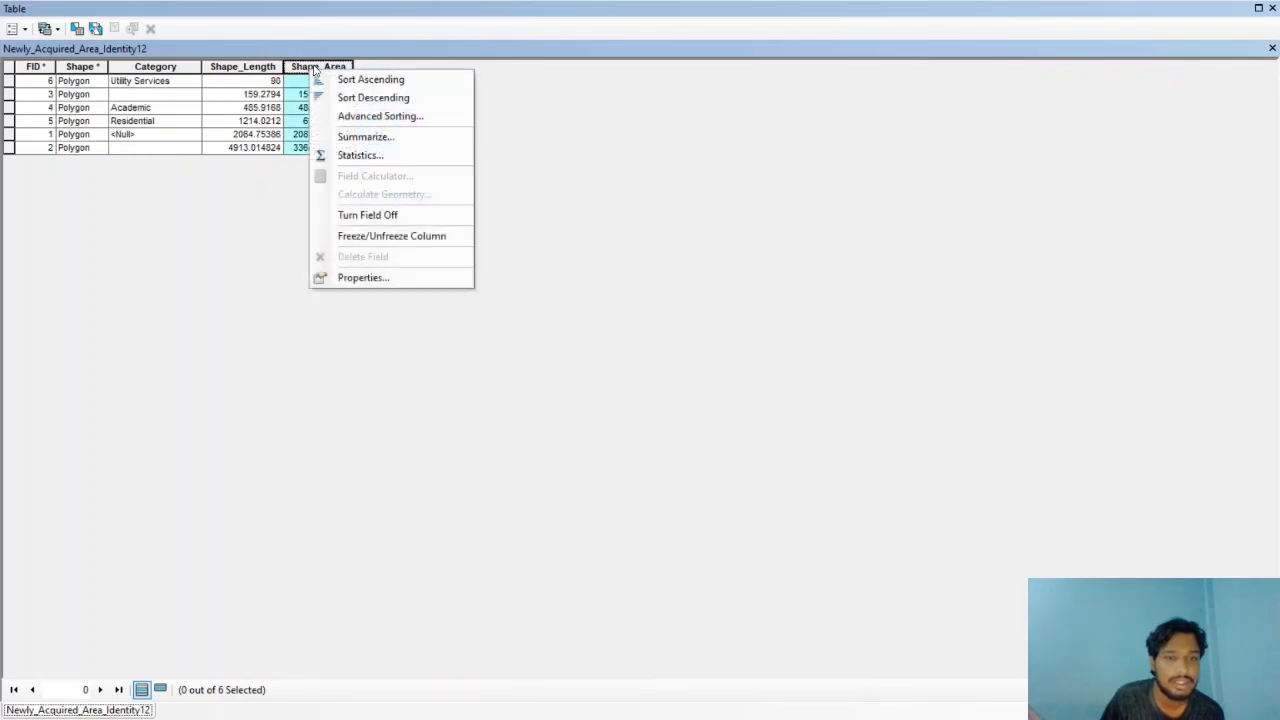
click(368, 155)
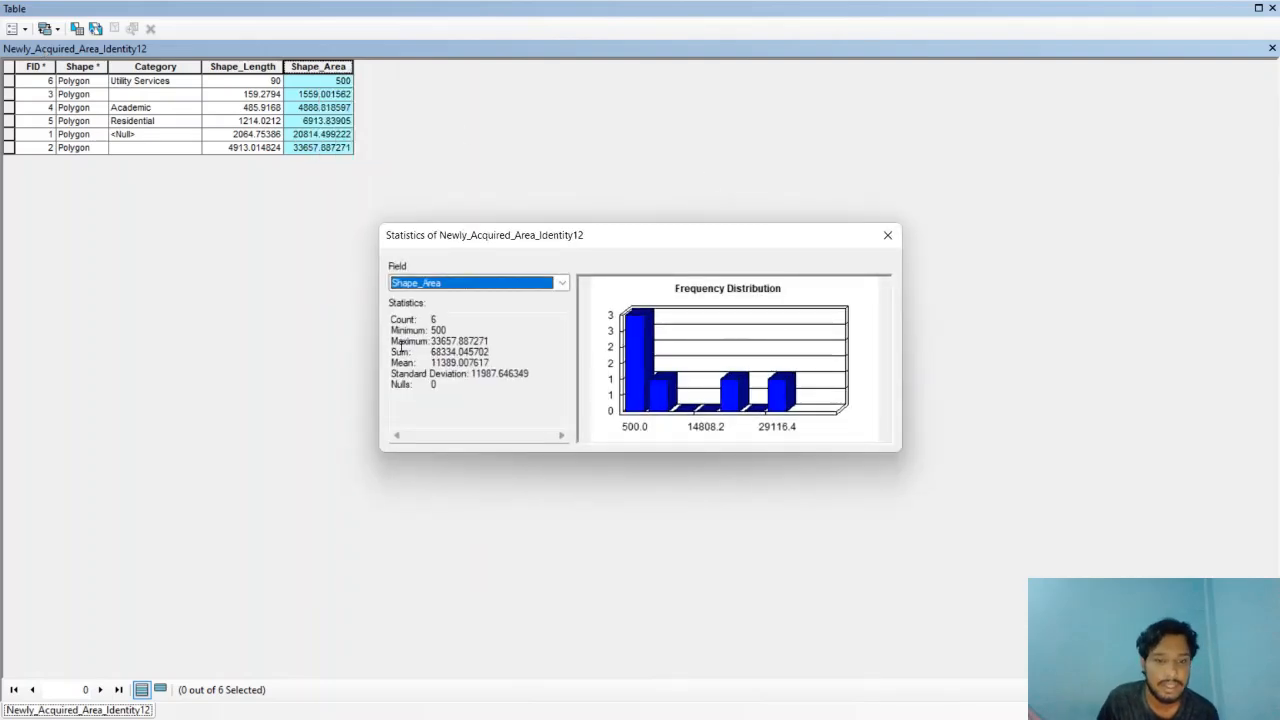
drag(429, 352, 492, 352)
key(ctrl+c)
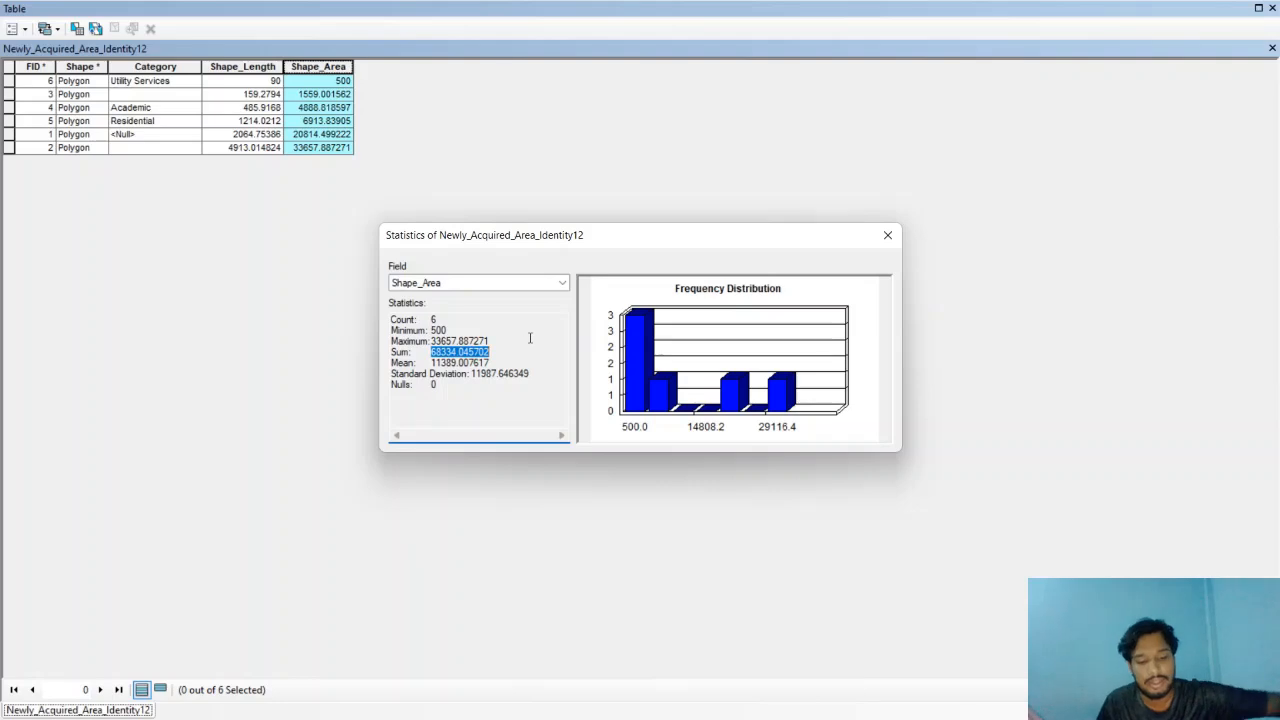
click(887, 235)
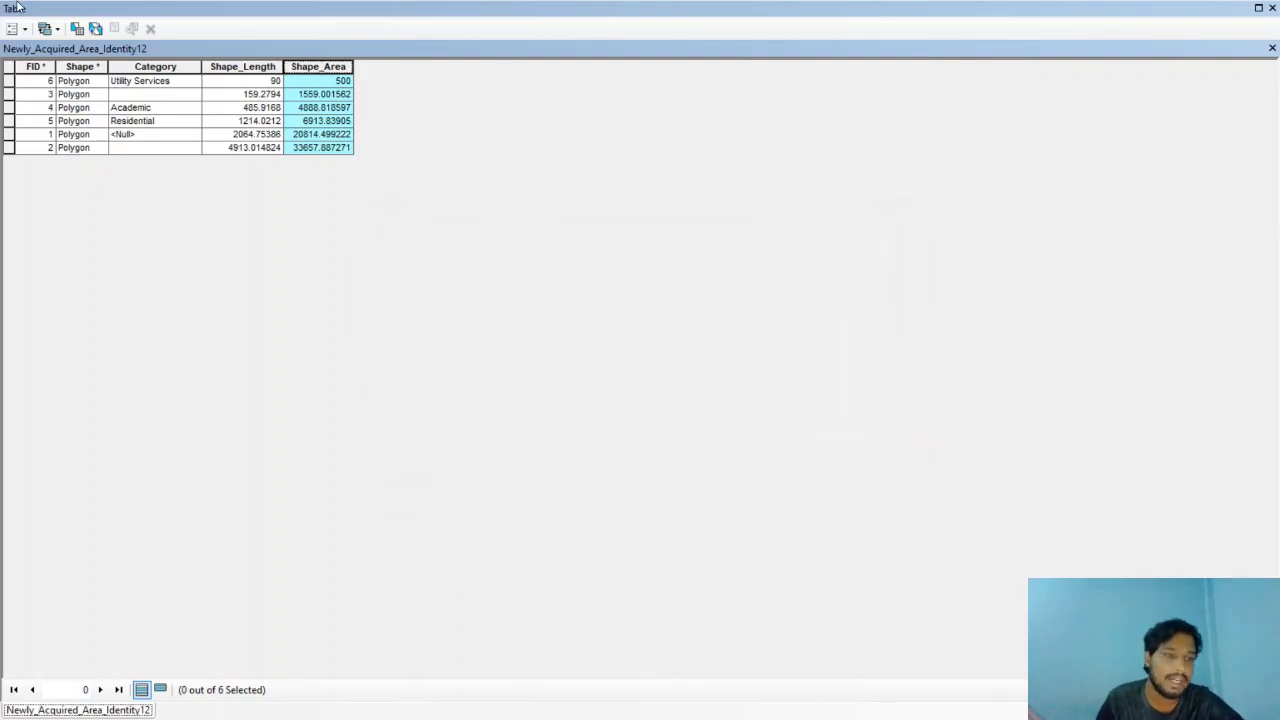
Add a new field named Perchantage of type Double to the Newly_Acquired_Area_Identity12 table.
click(25, 28)
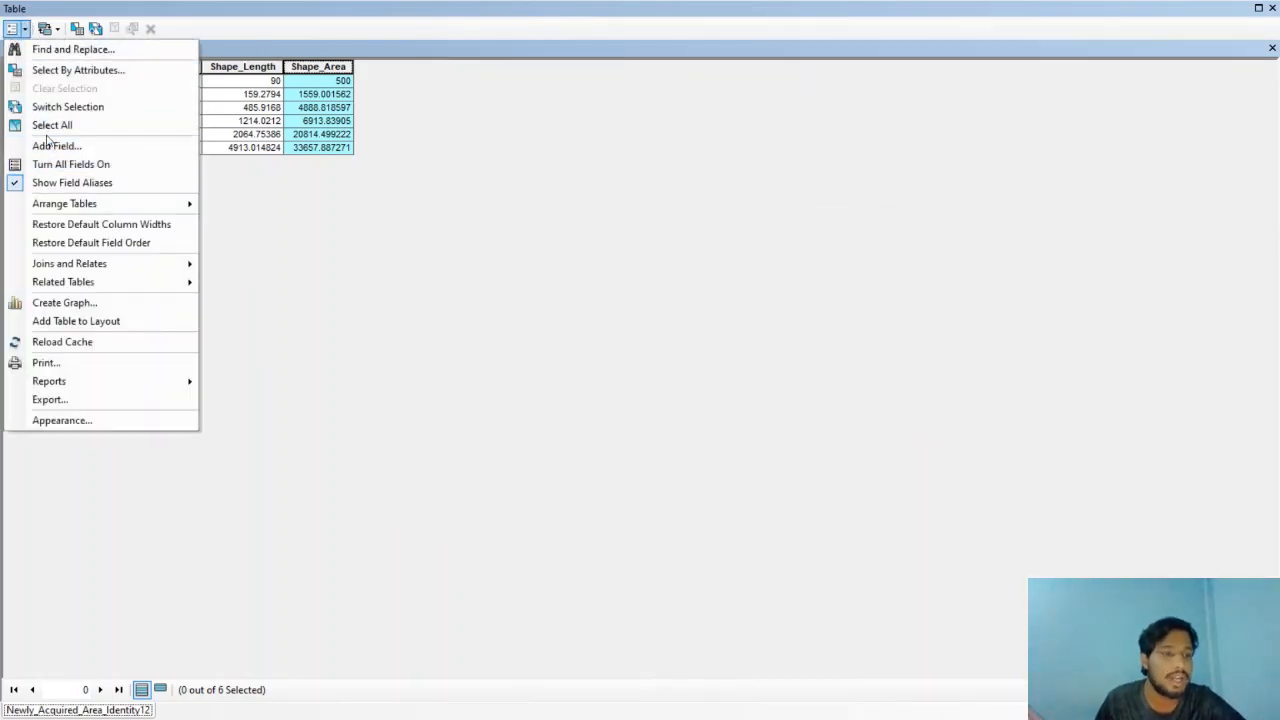
click(45, 146)
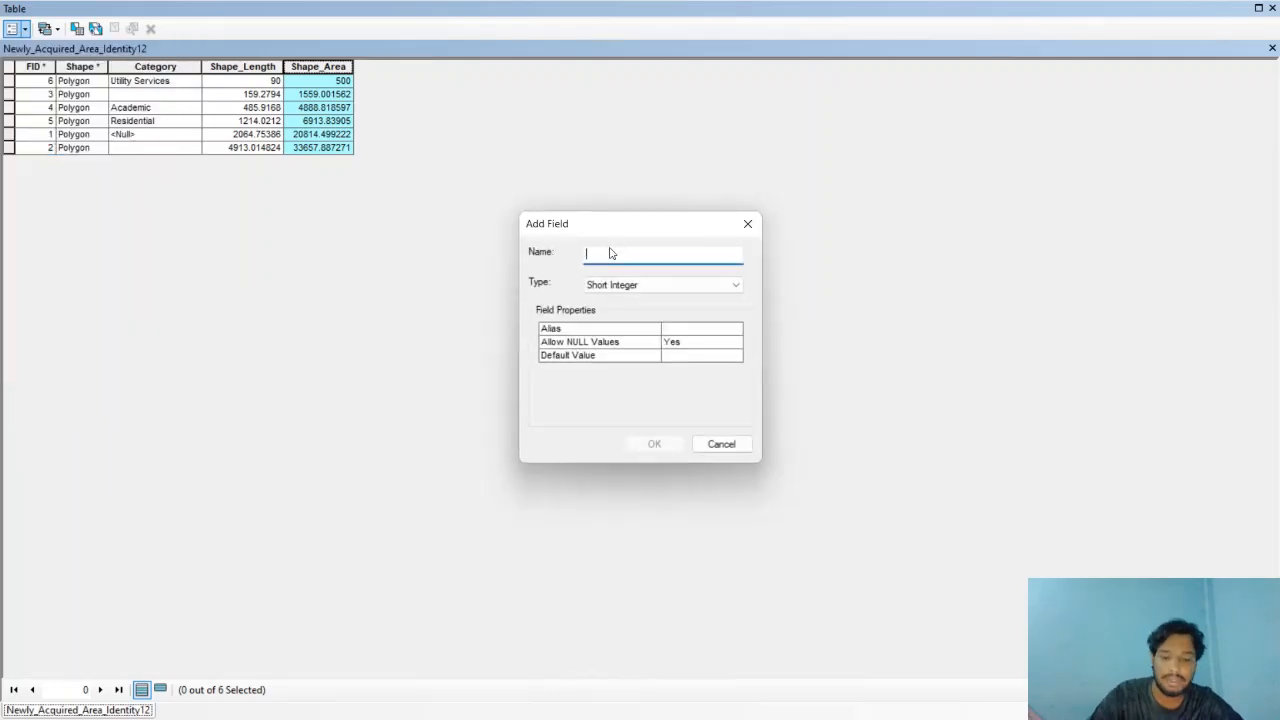
text(Perchantage)
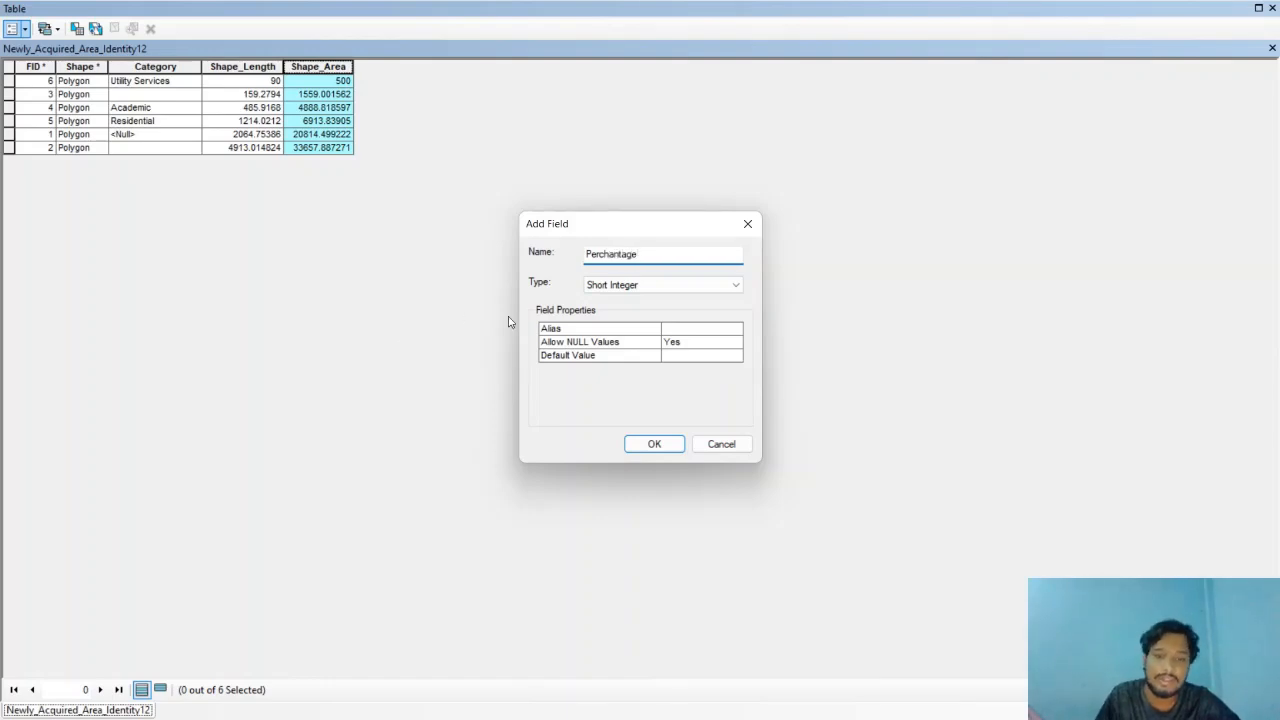
click(733, 287)
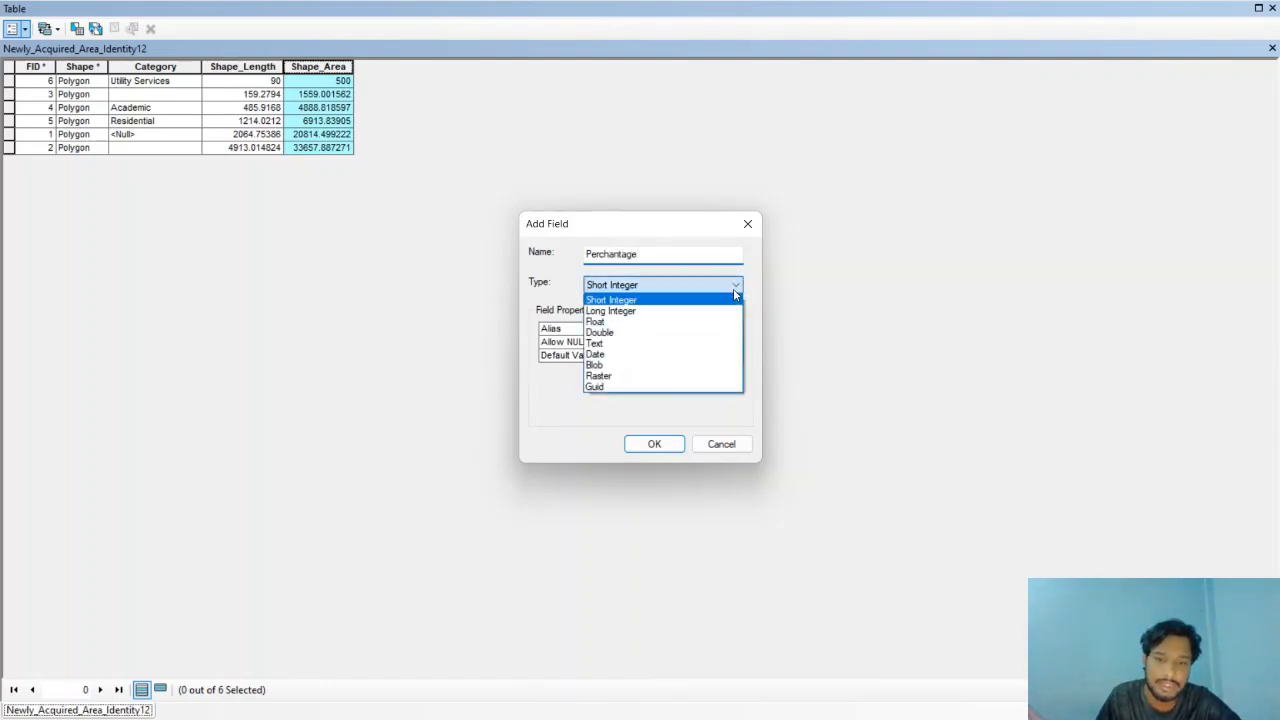
click(668, 332)
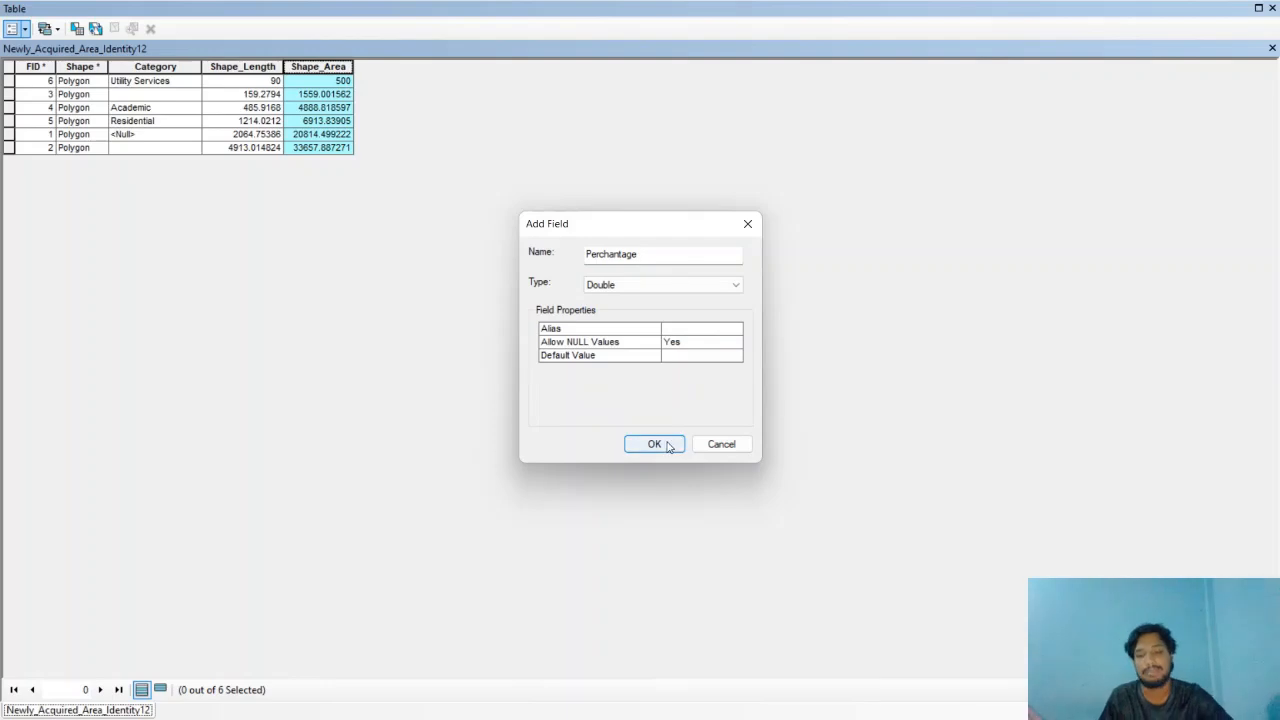
click(669, 446)
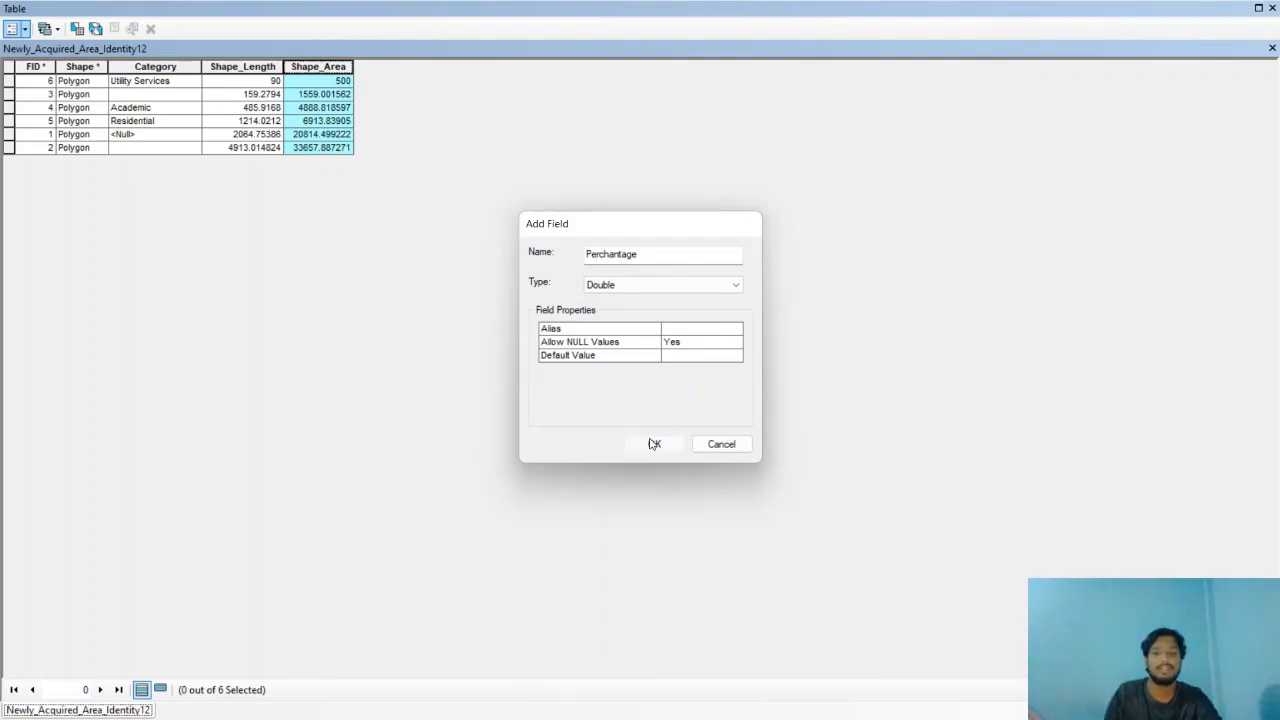
Calculate the Perchantage field outside an edit session with the VB Script expression ([Shape_Area]/68334.045702)*100.
click(398, 67)
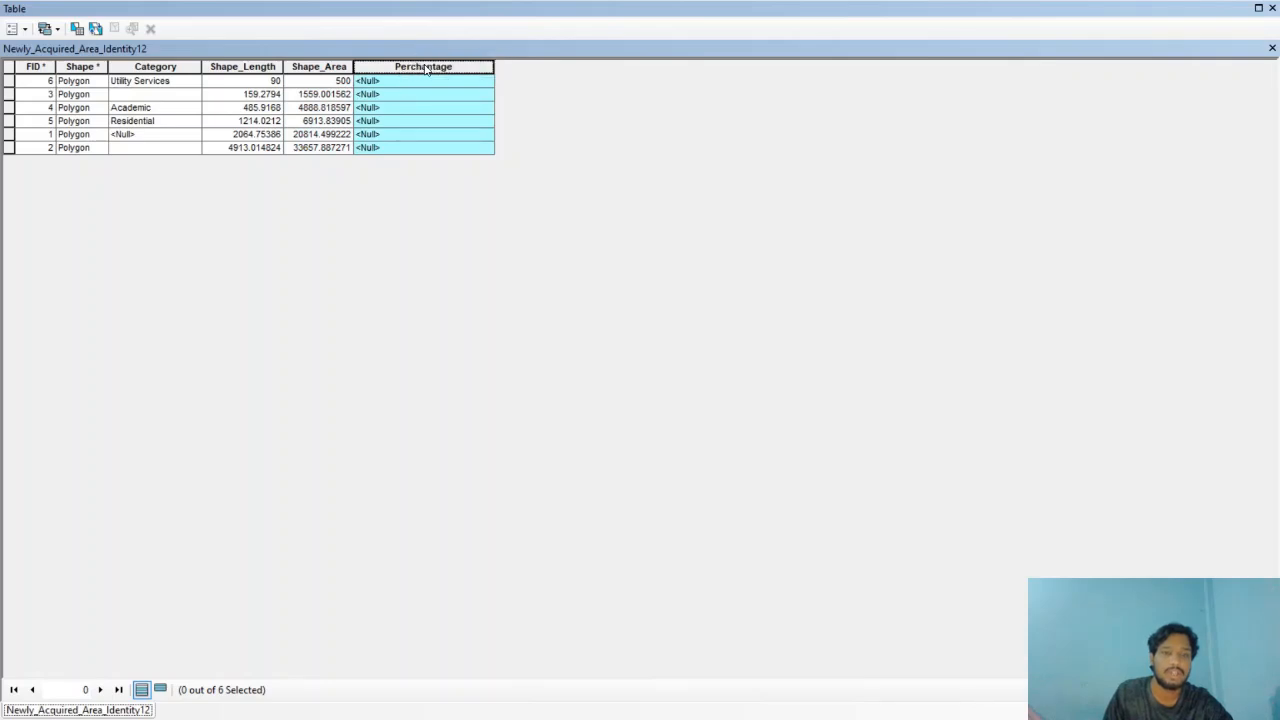
double_click(424, 65)
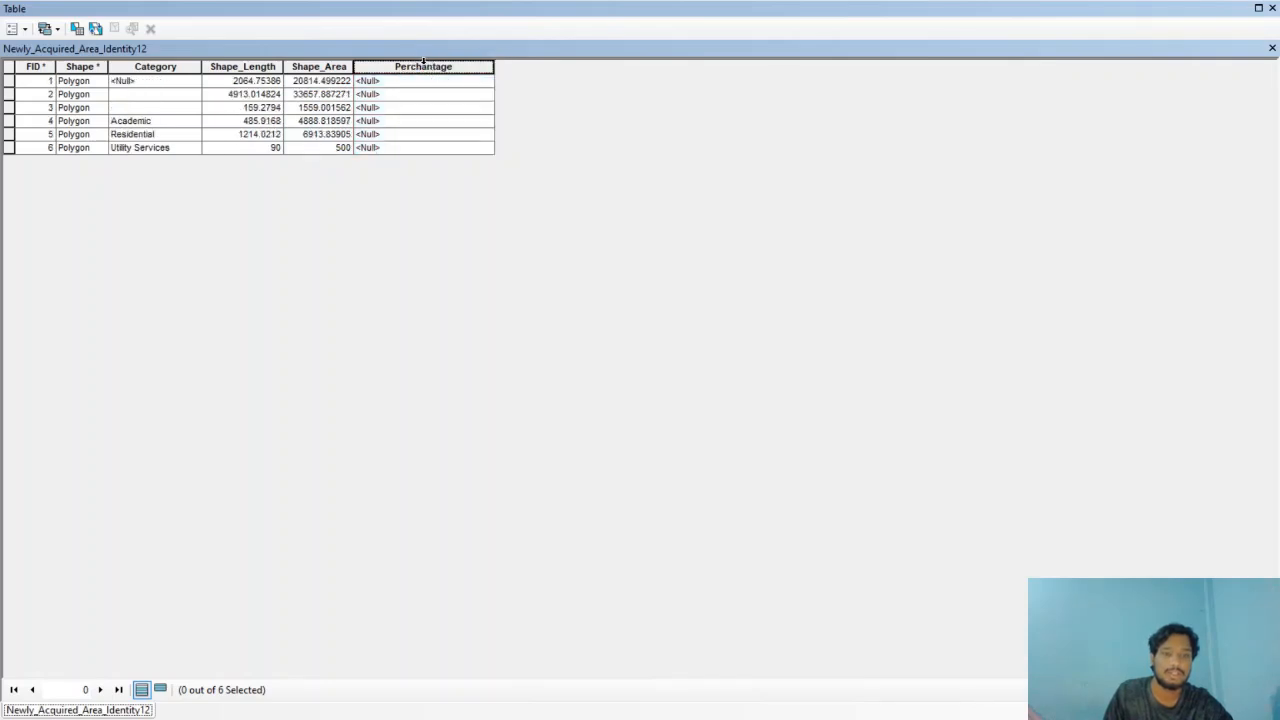
click(425, 66)
right_click(425, 67)
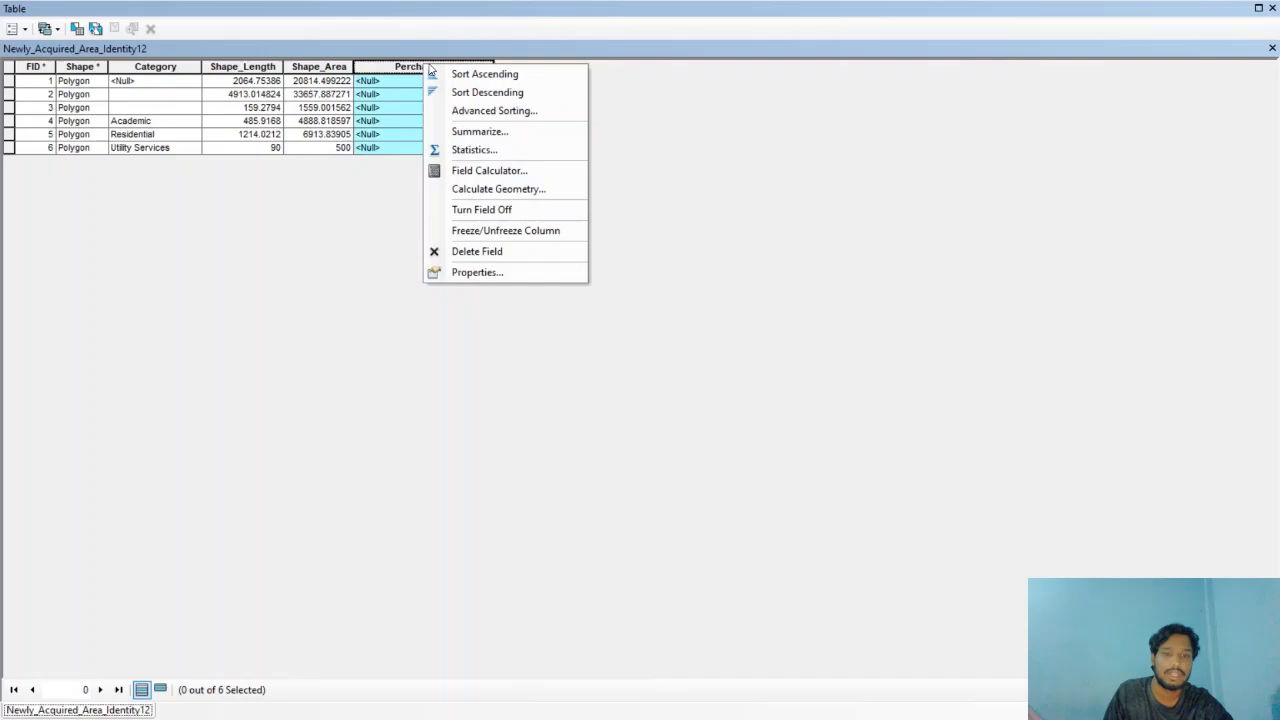
click(500, 171)
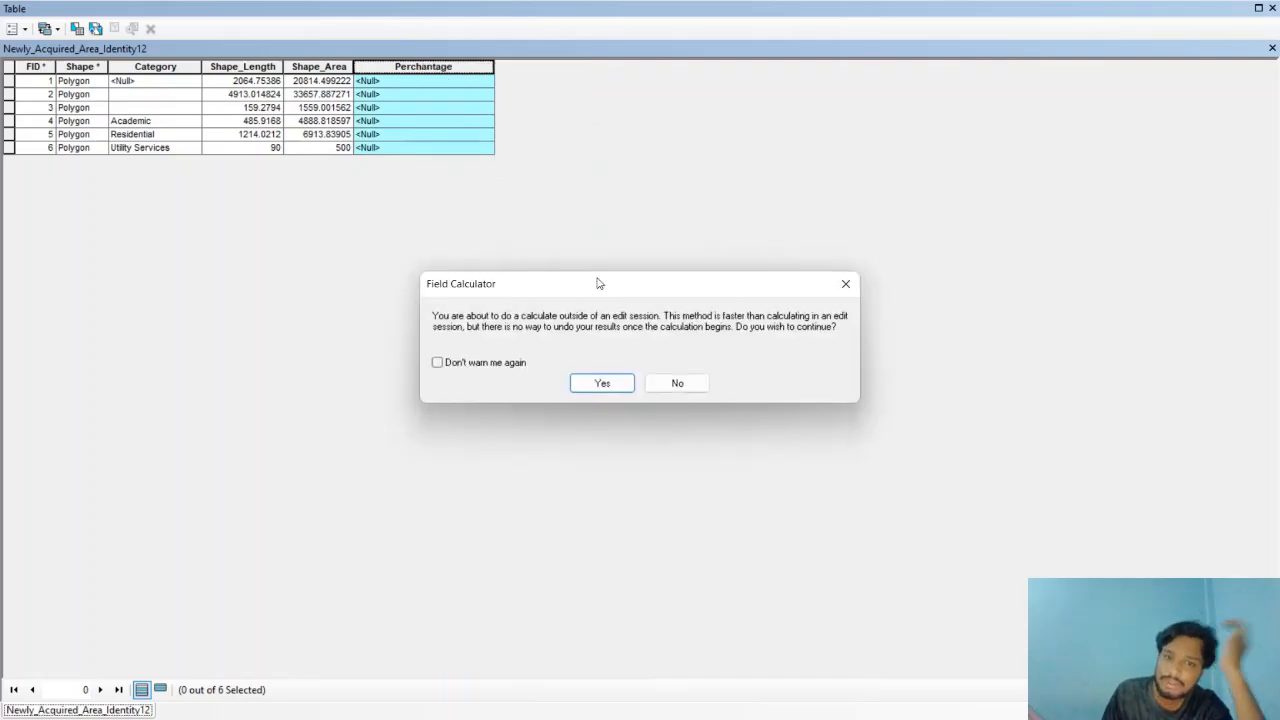
click(602, 384)
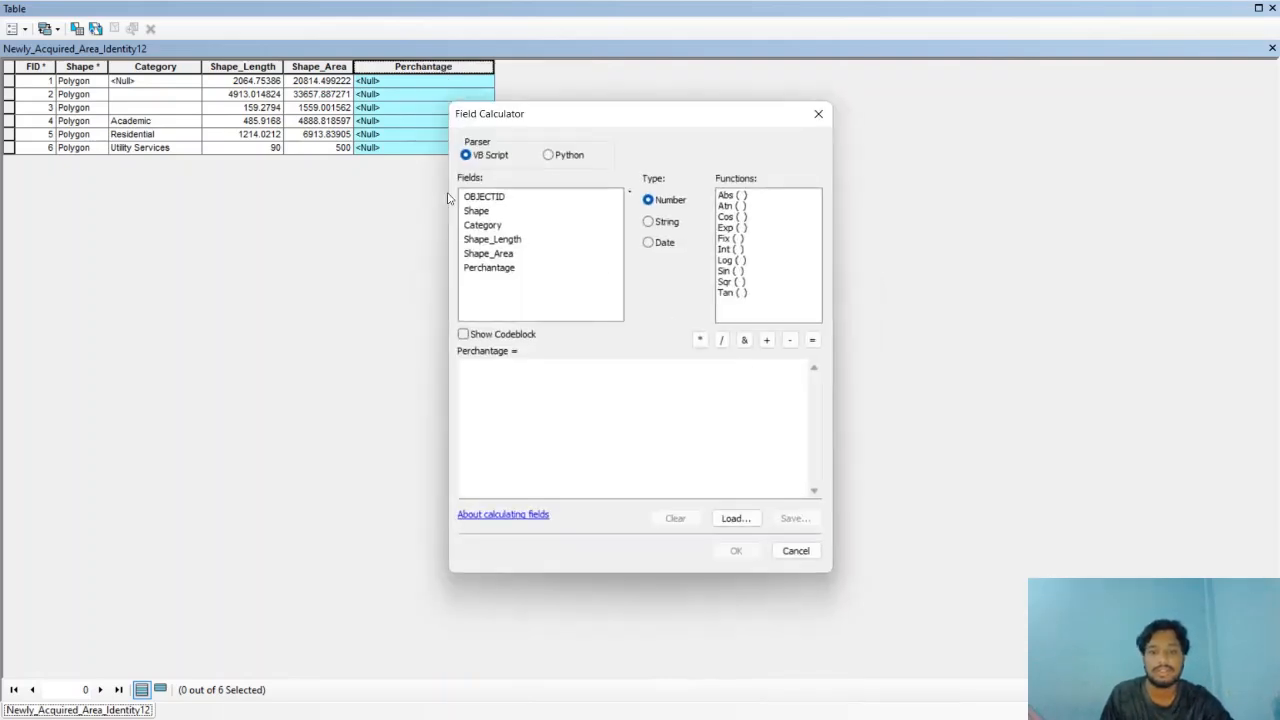
double_click(506, 254)
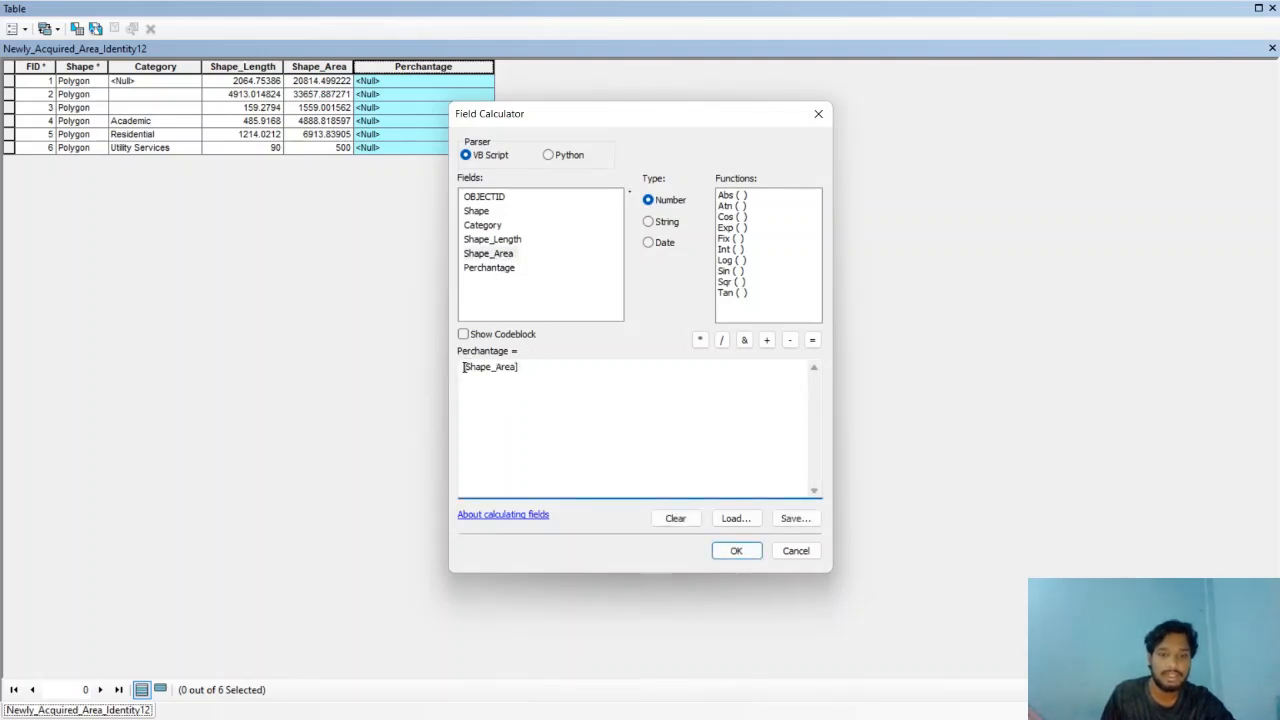
text(()
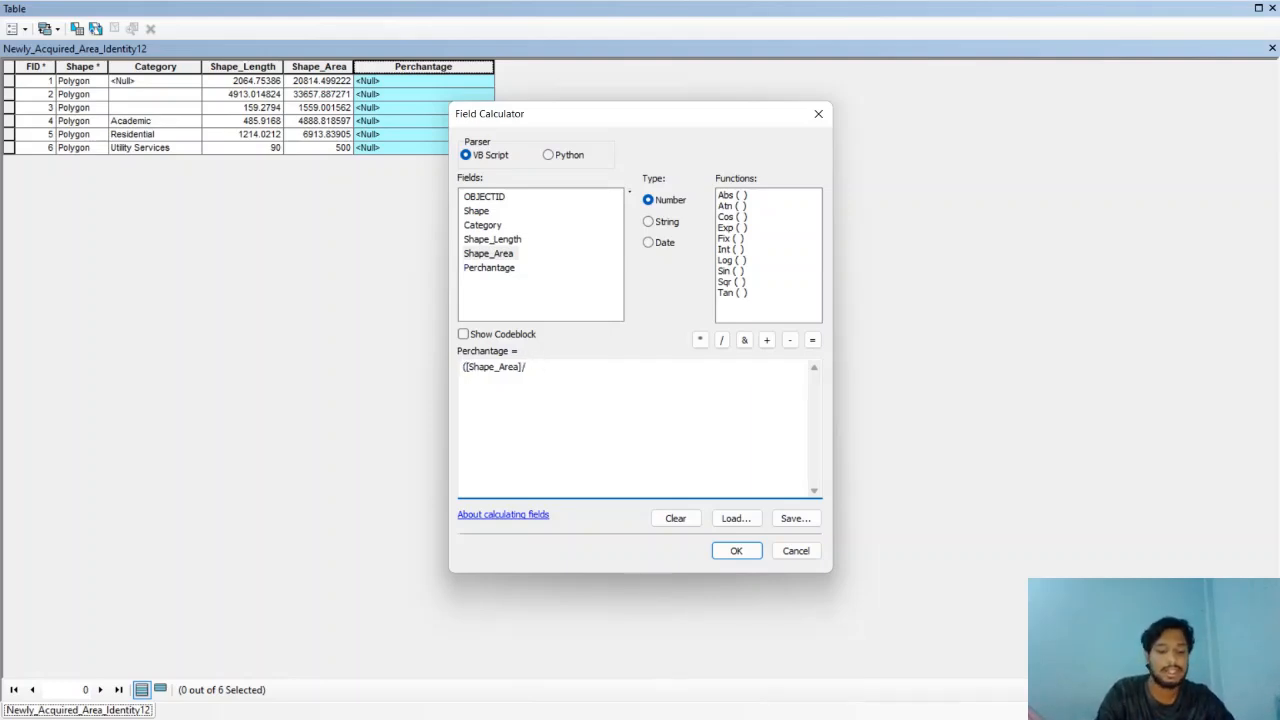
key(ctrl+v)
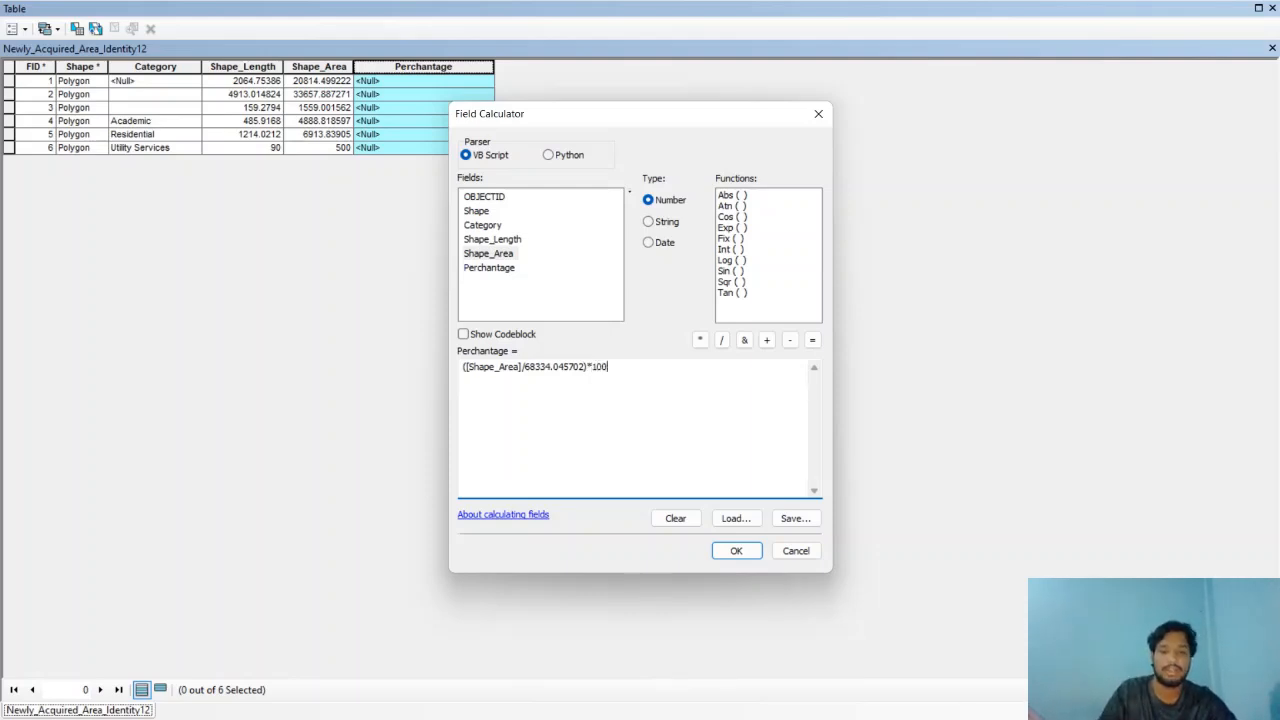
click(735, 550)
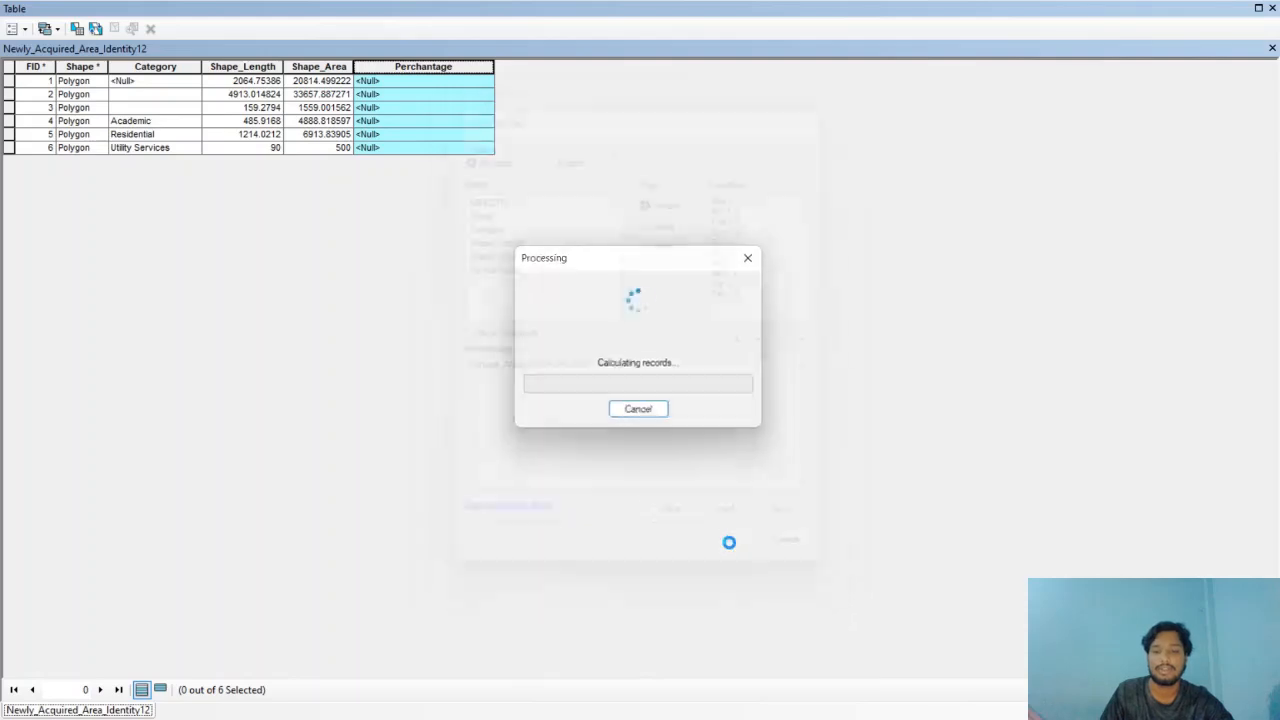